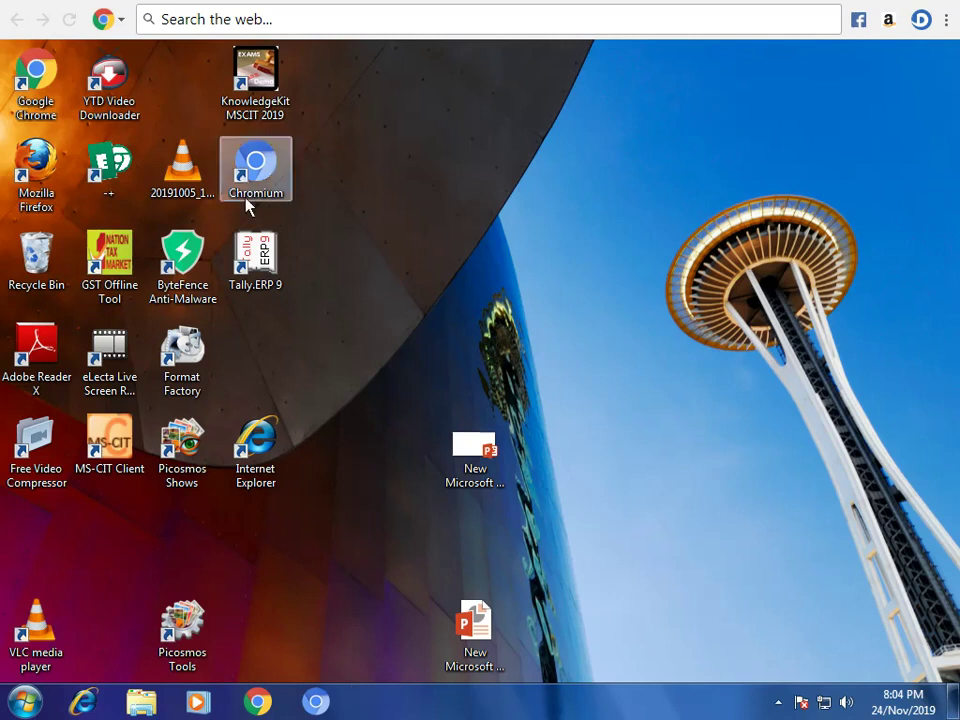
Step: Launch KnowledgeKit MSCIT 2019 in Marathi and open its practical exercises
double_click(256, 75)
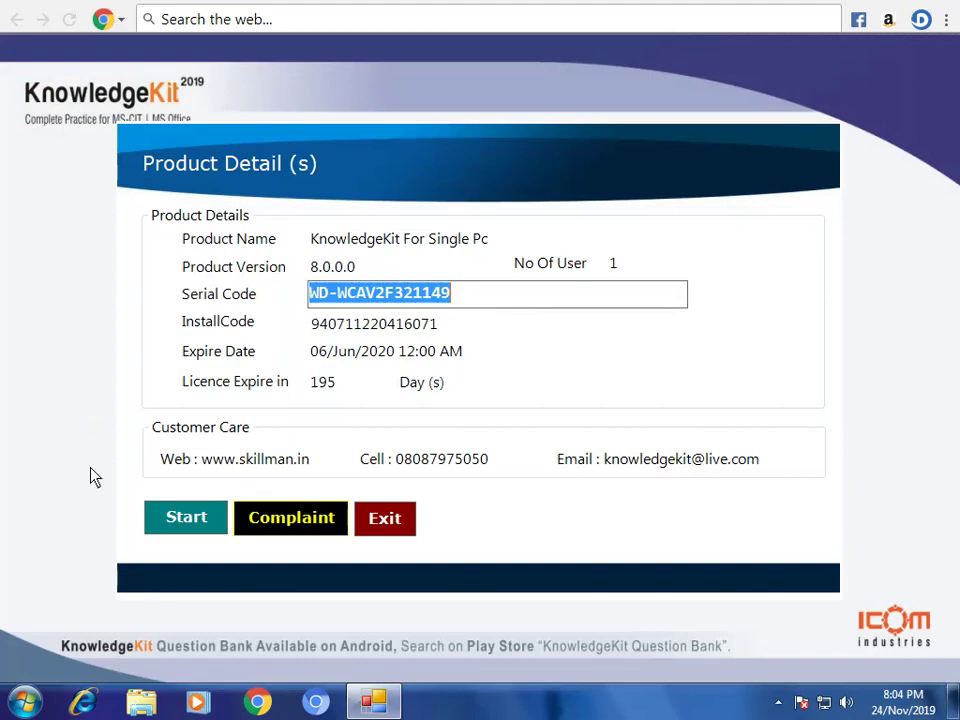
click(190, 520)
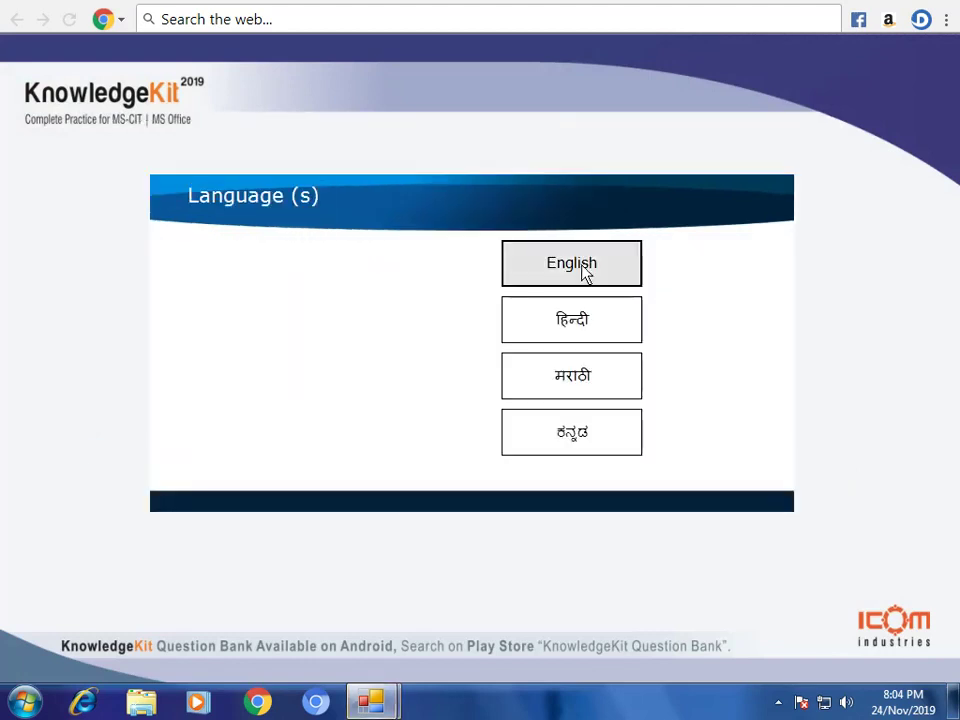
click(566, 390)
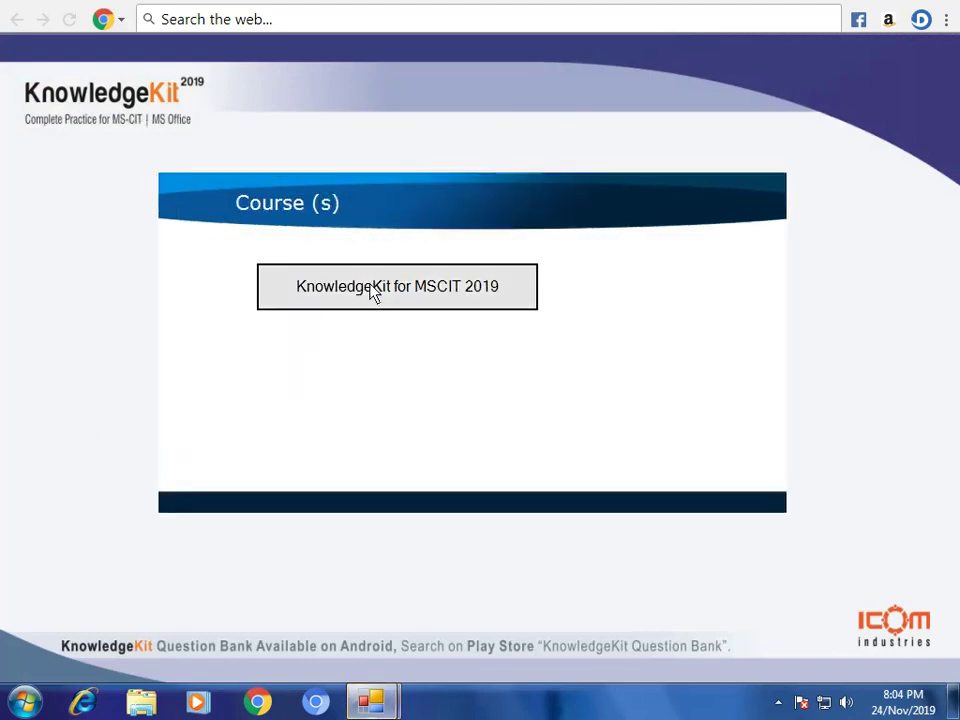
click(373, 291)
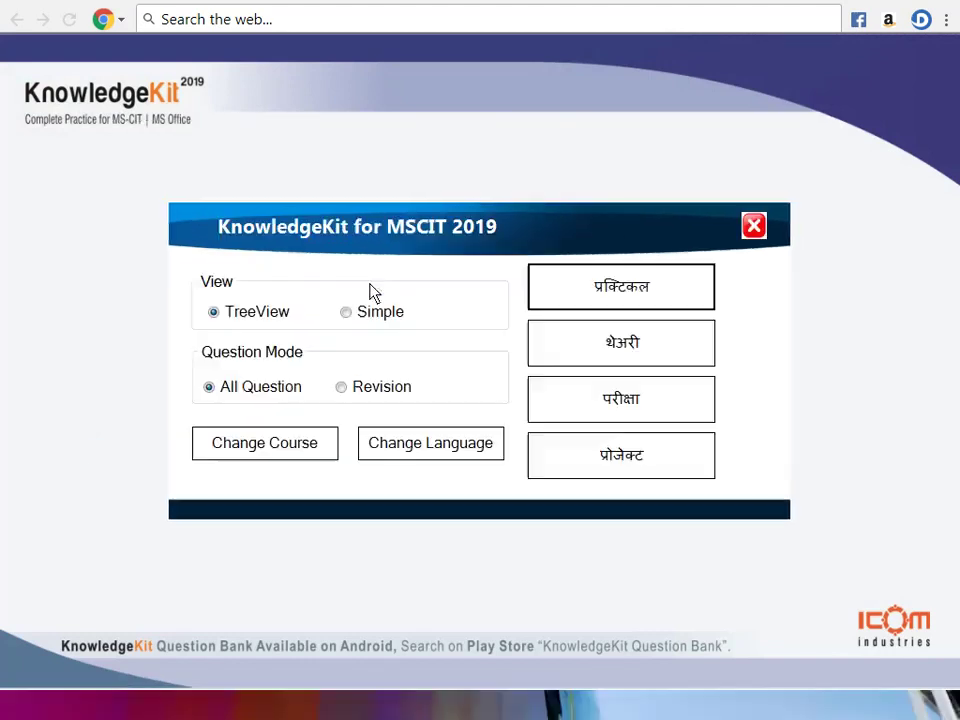
click(621, 292)
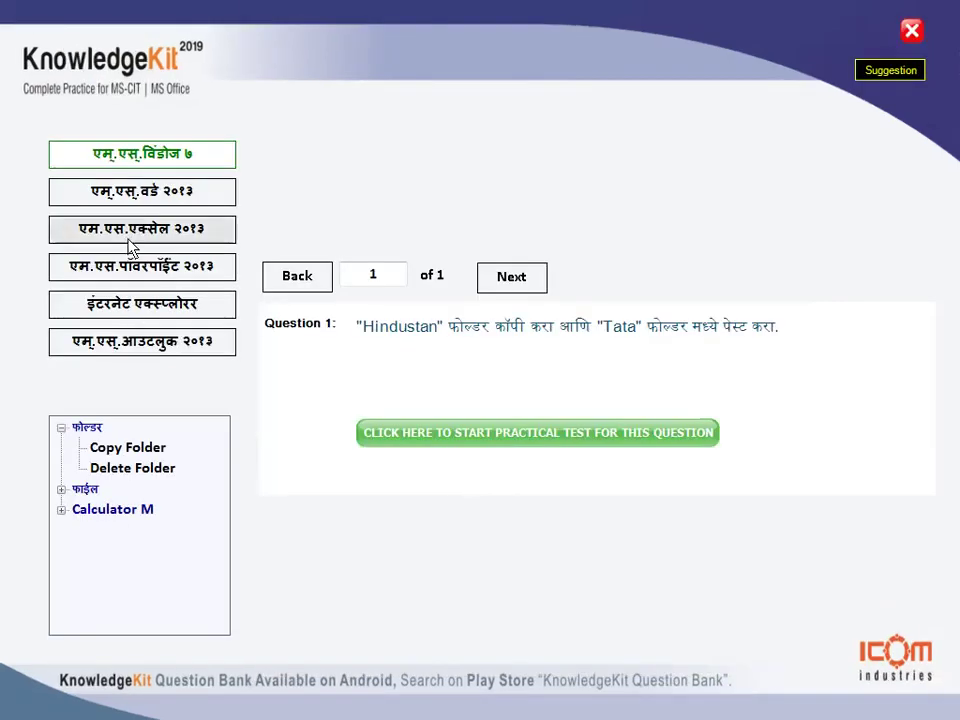
Step: Load the MS Excel 2013 Home sorting questions and start the Age-sorting practical test
click(148, 232)
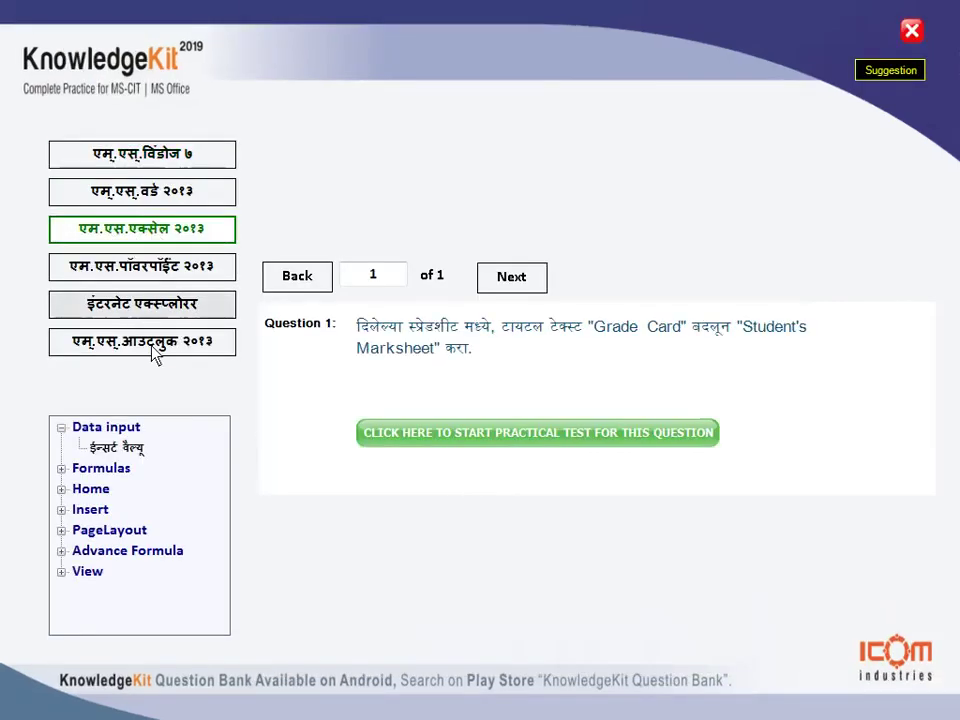
click(61, 489)
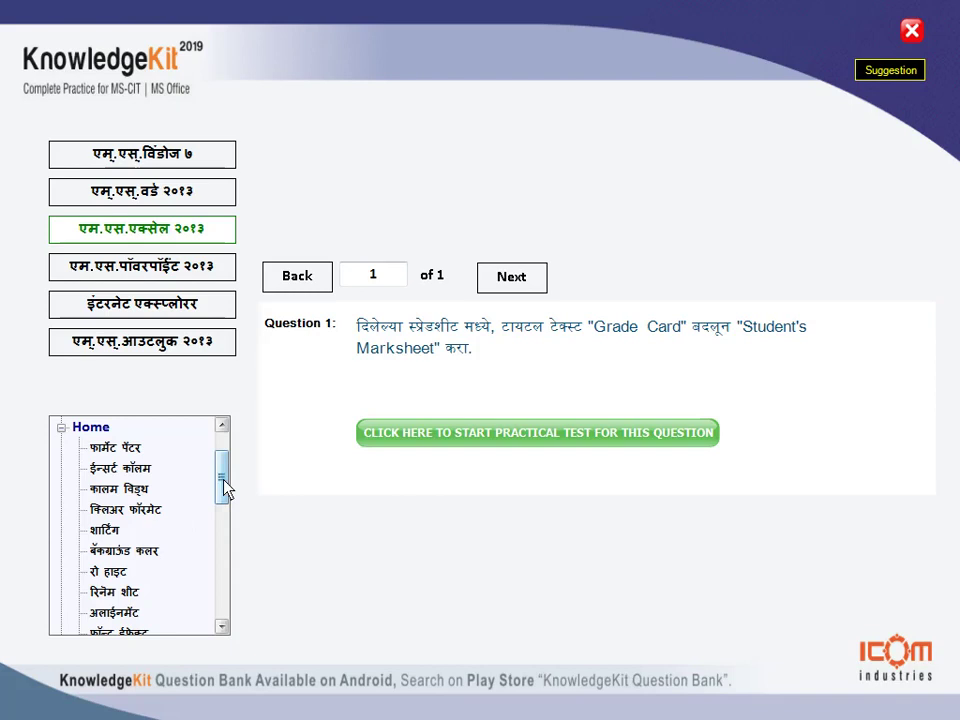
scroll(226, 488, down, 1)
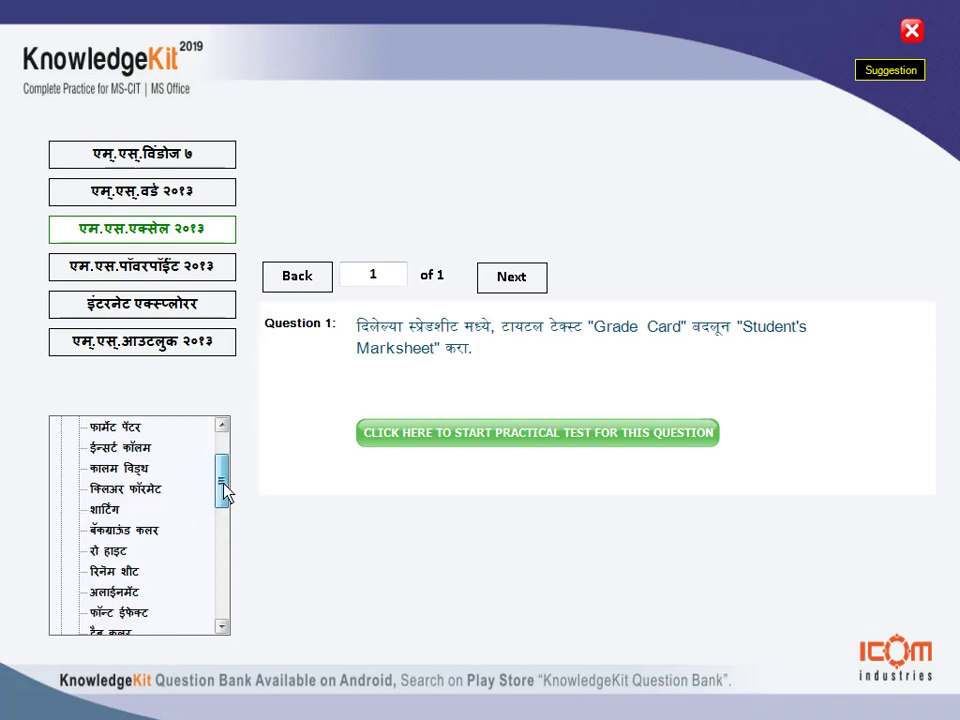
click(105, 511)
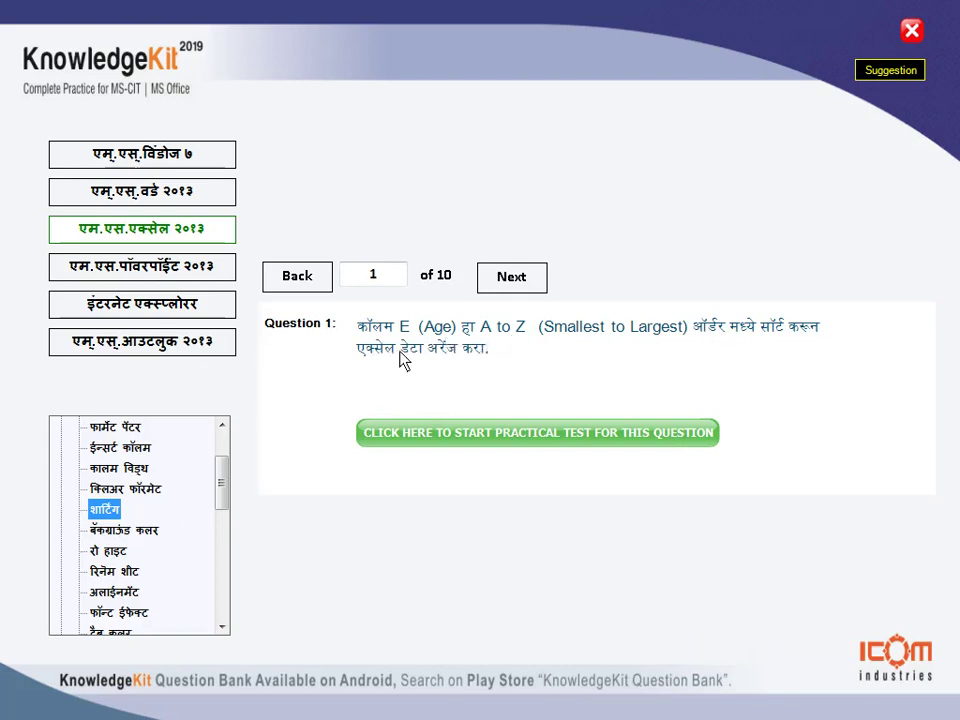
click(510, 432)
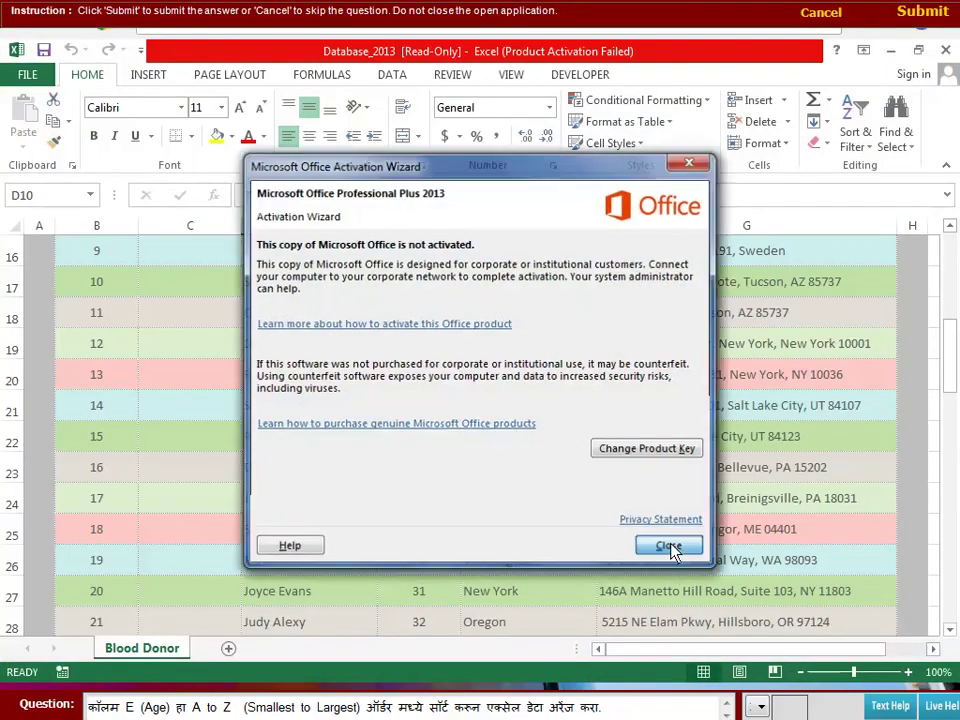
Step: Sort the Blood Donor table by Age, smallest to largest, and submit it for checking
click(669, 547)
scroll(420, 326, up, 3)
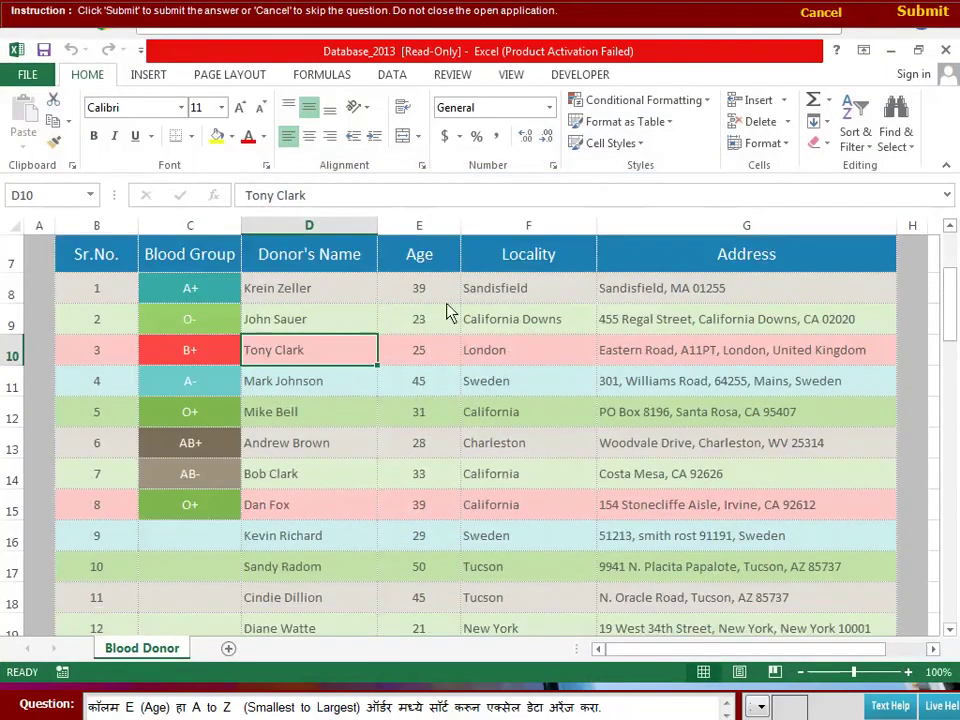
click(430, 268)
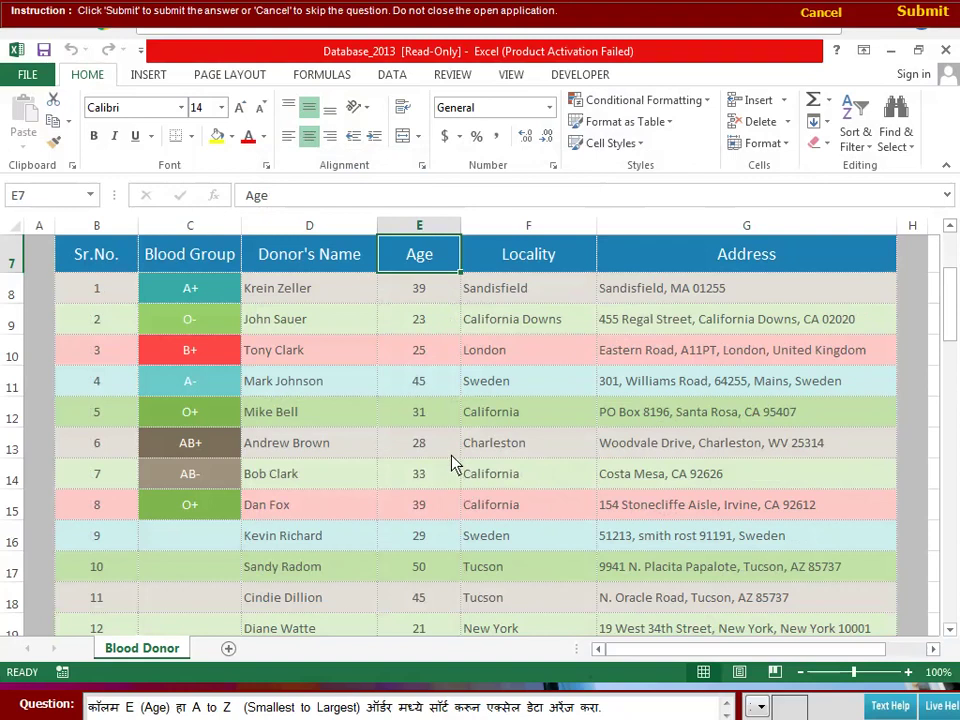
click(393, 76)
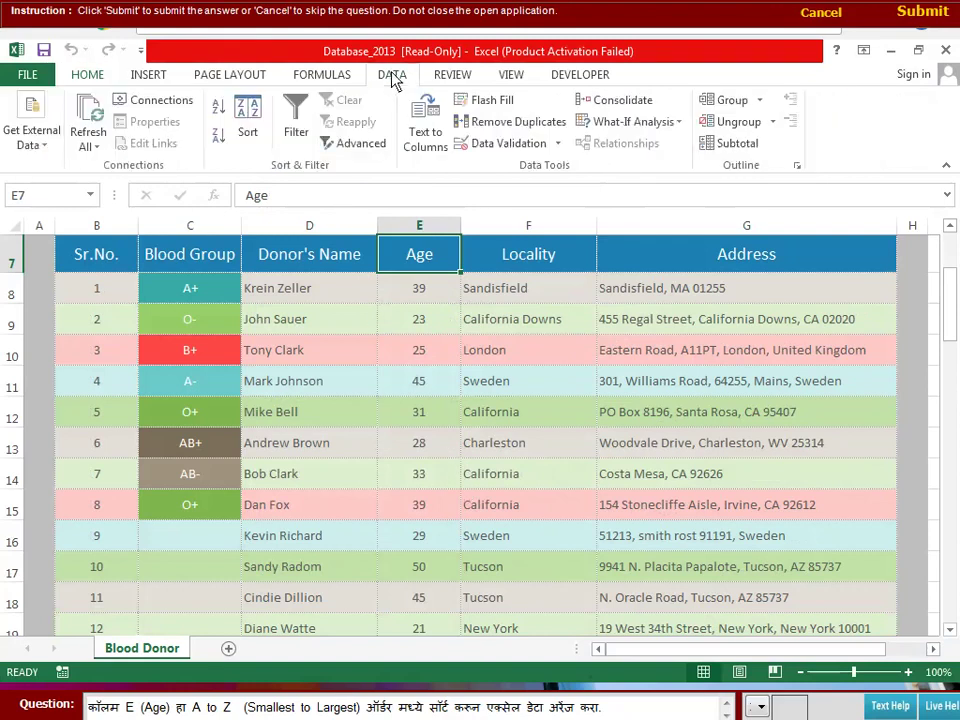
click(249, 138)
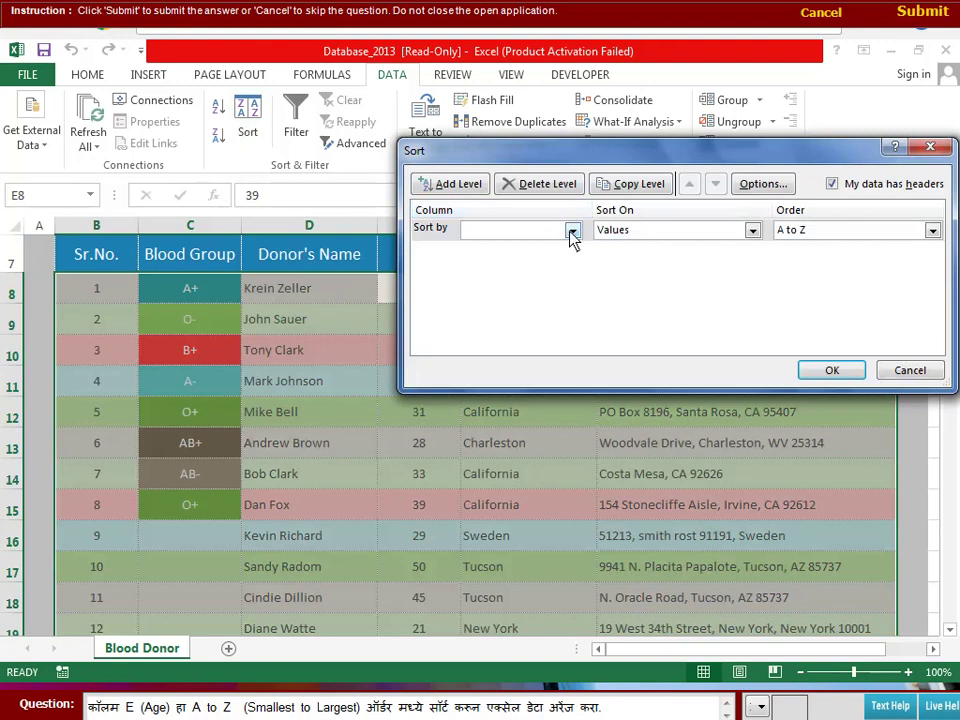
click(572, 231)
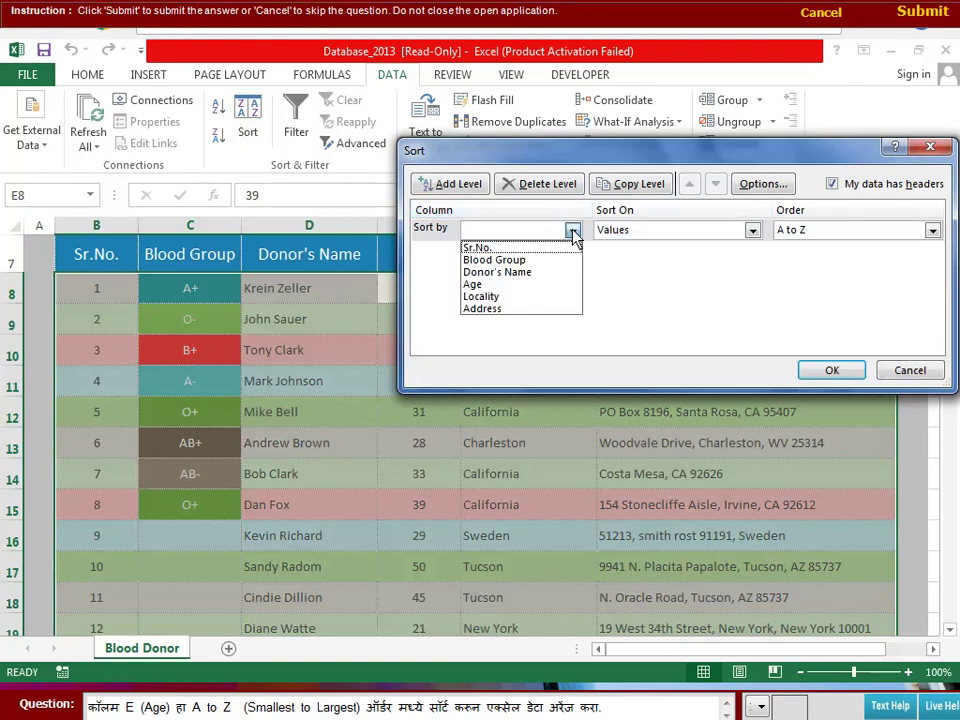
click(474, 285)
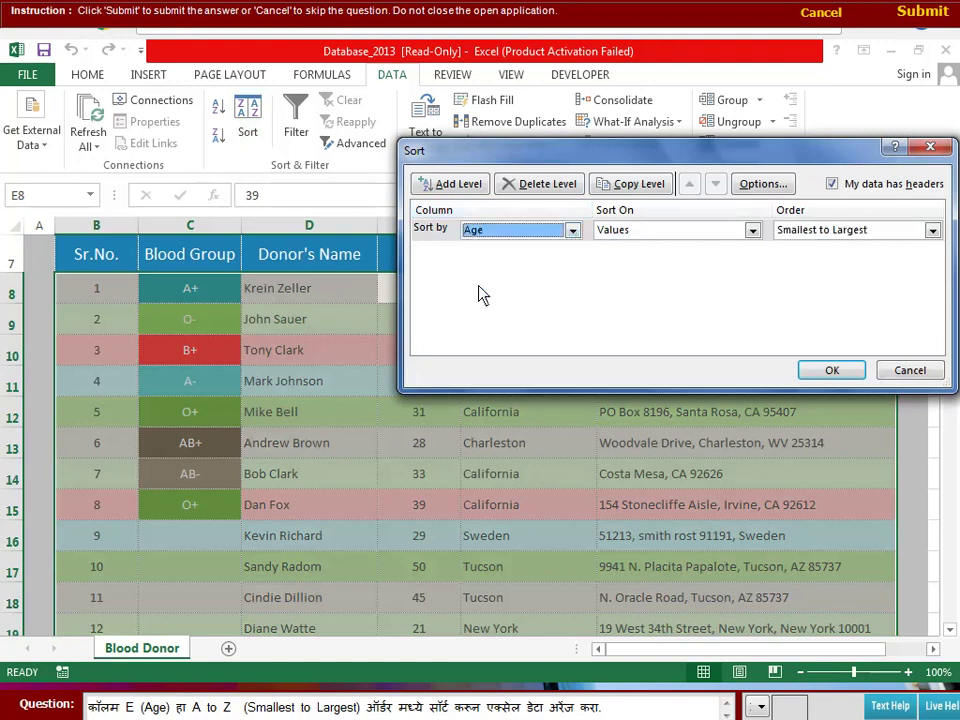
click(932, 230)
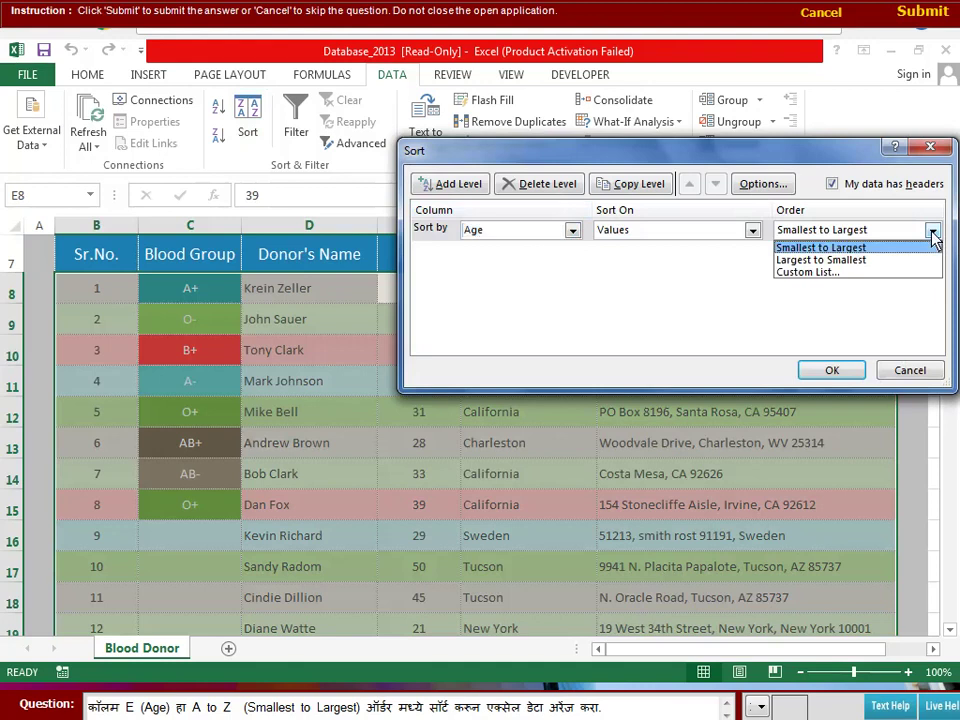
click(863, 250)
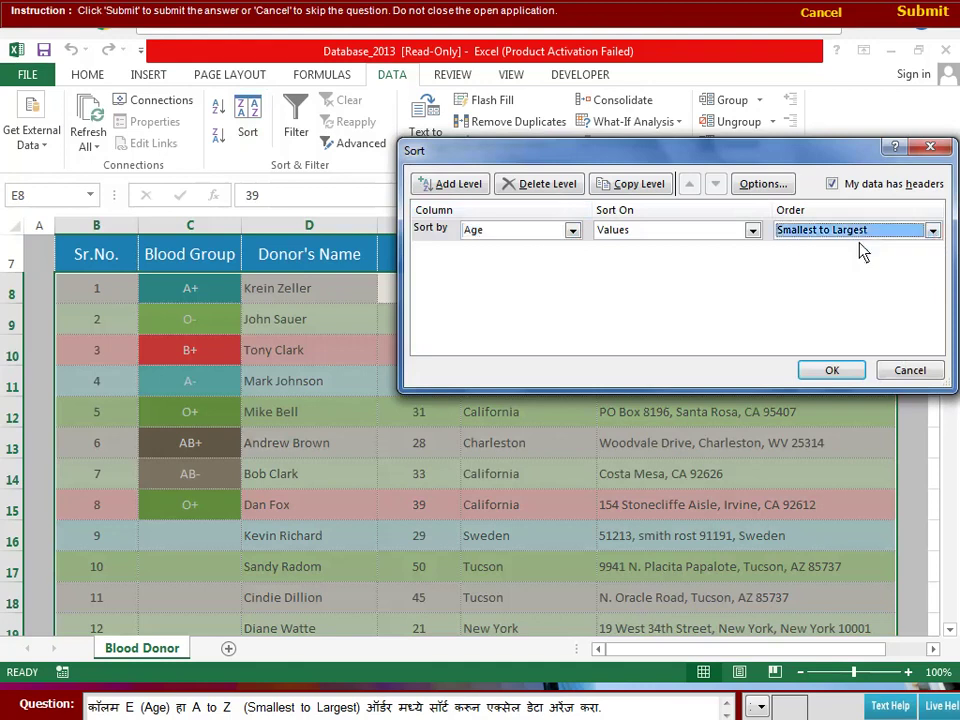
click(832, 370)
click(930, 20)
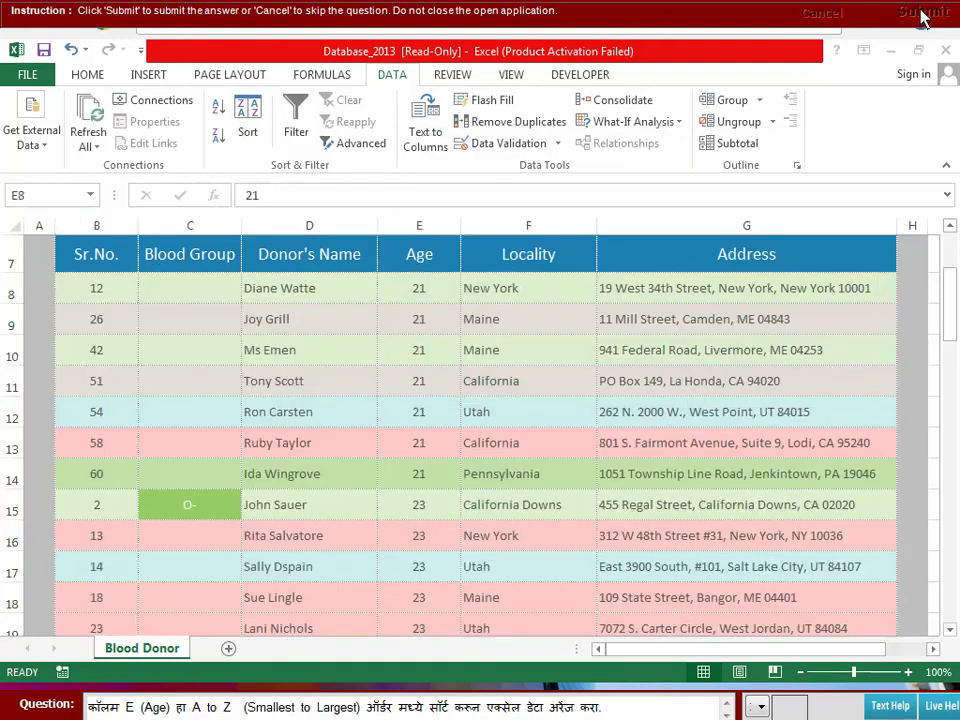
Step: Close the result, go to Question 2 and start its Donor's Name Z-to-A practical test
click(692, 251)
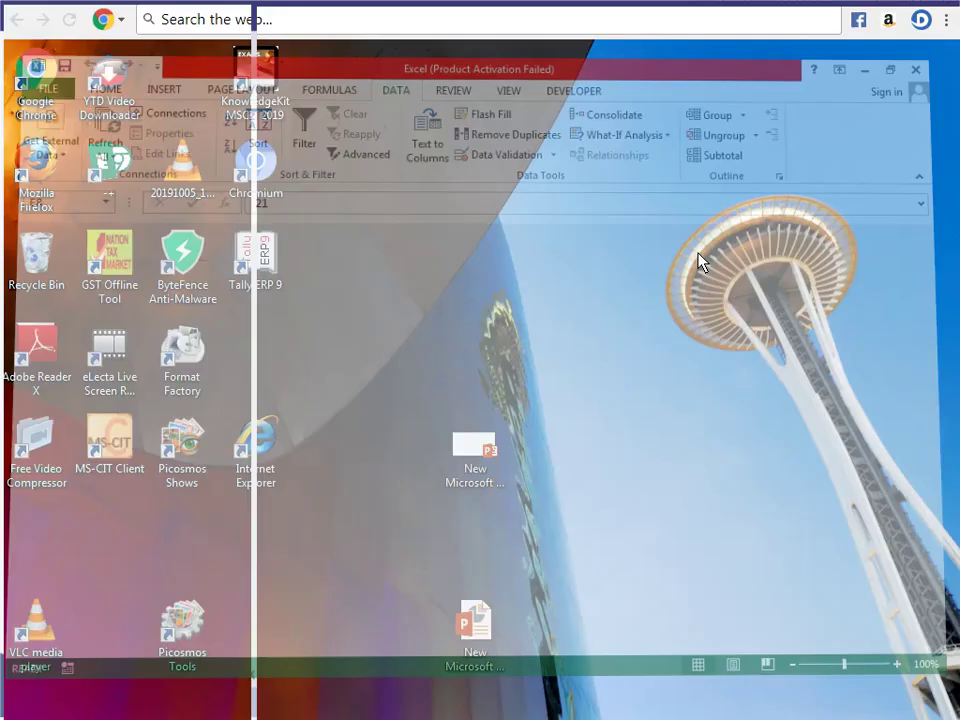
click(530, 290)
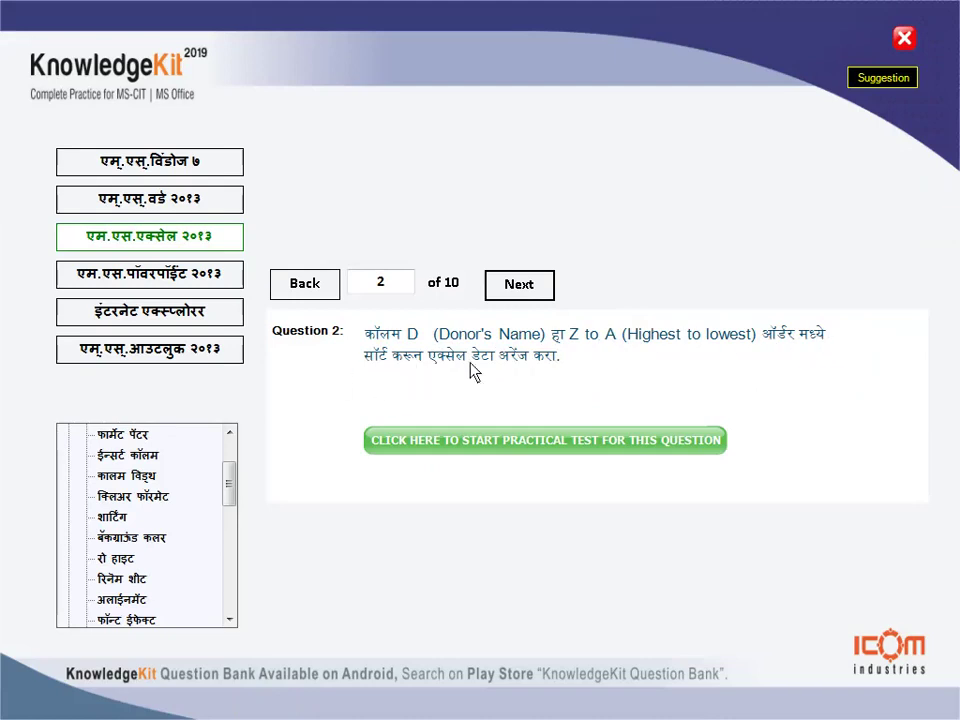
click(500, 441)
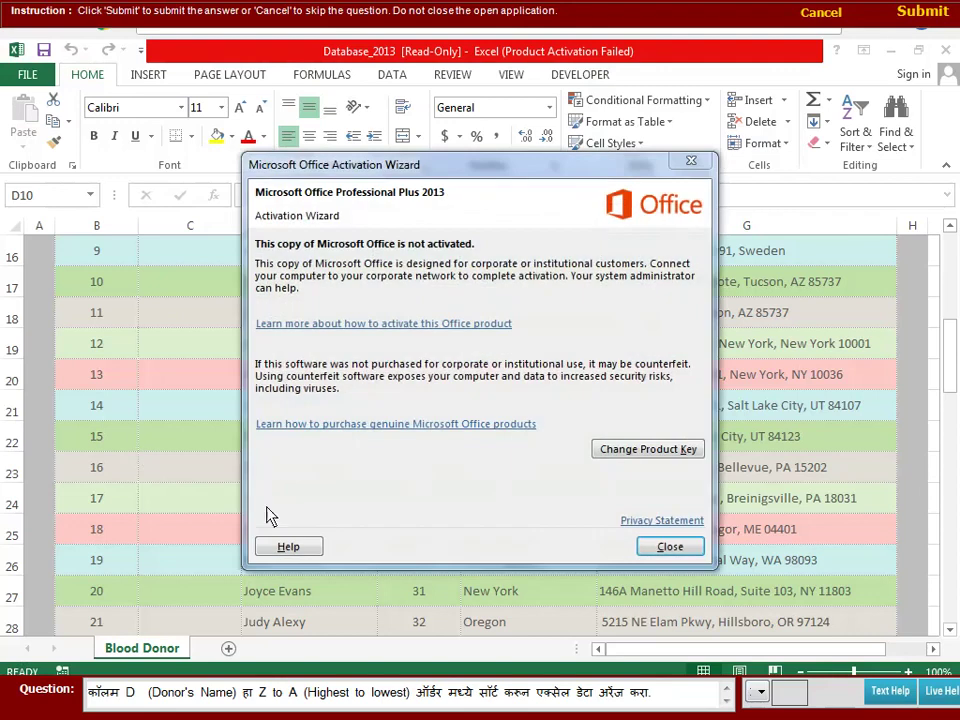
Step: Dismiss the activation notice, select the Donor's Name header and bring up the Sort dialog
click(670, 546)
scroll(255, 450, up, 3)
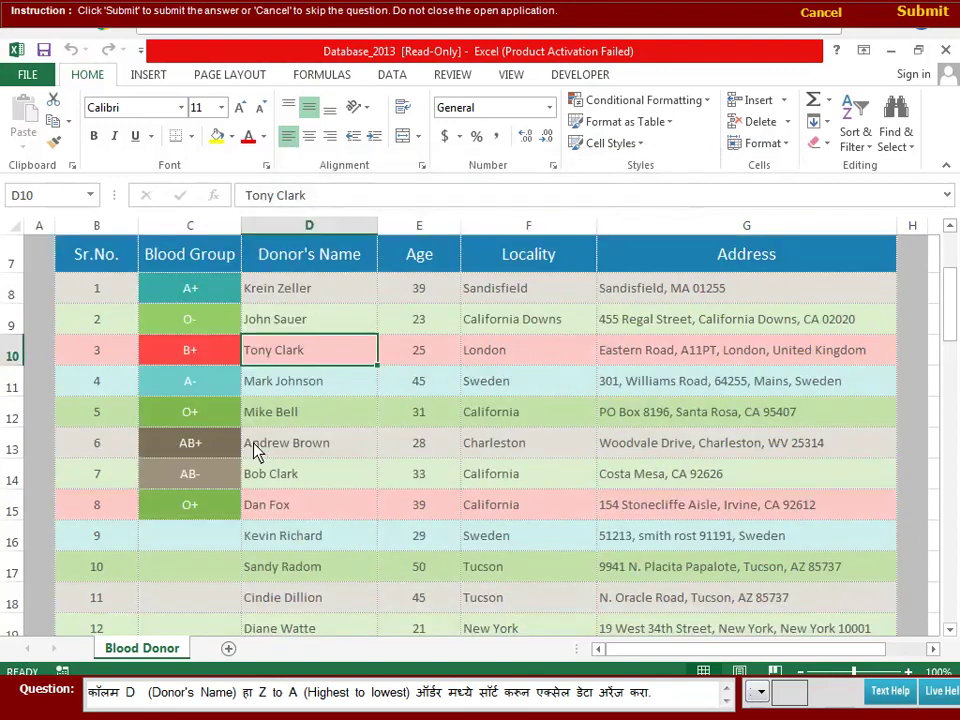
click(307, 262)
scroll(320, 300, up, 2)
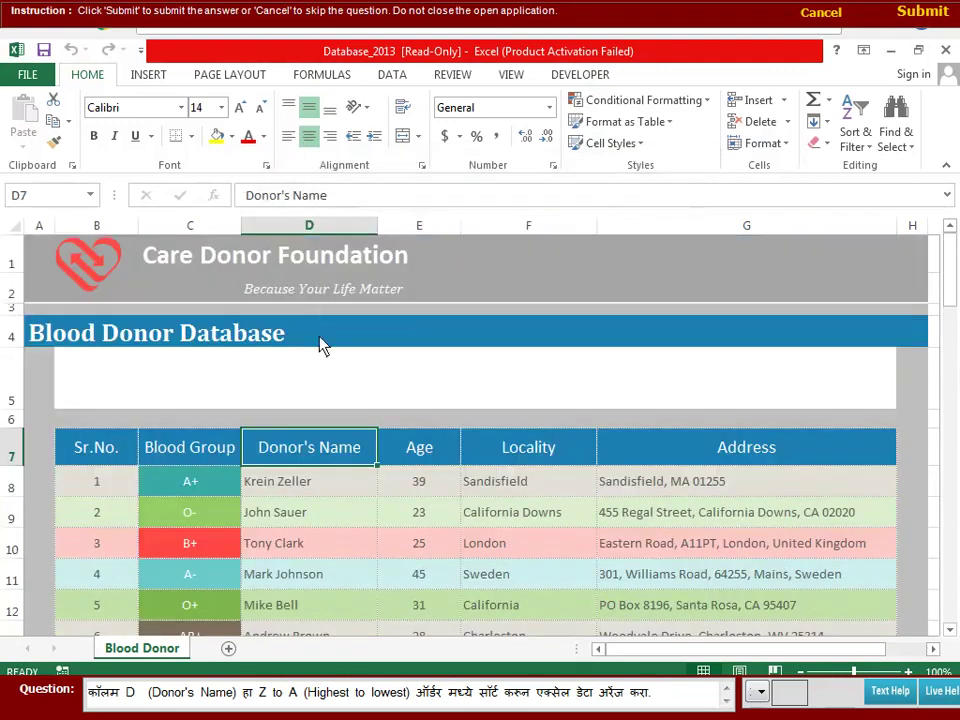
click(392, 74)
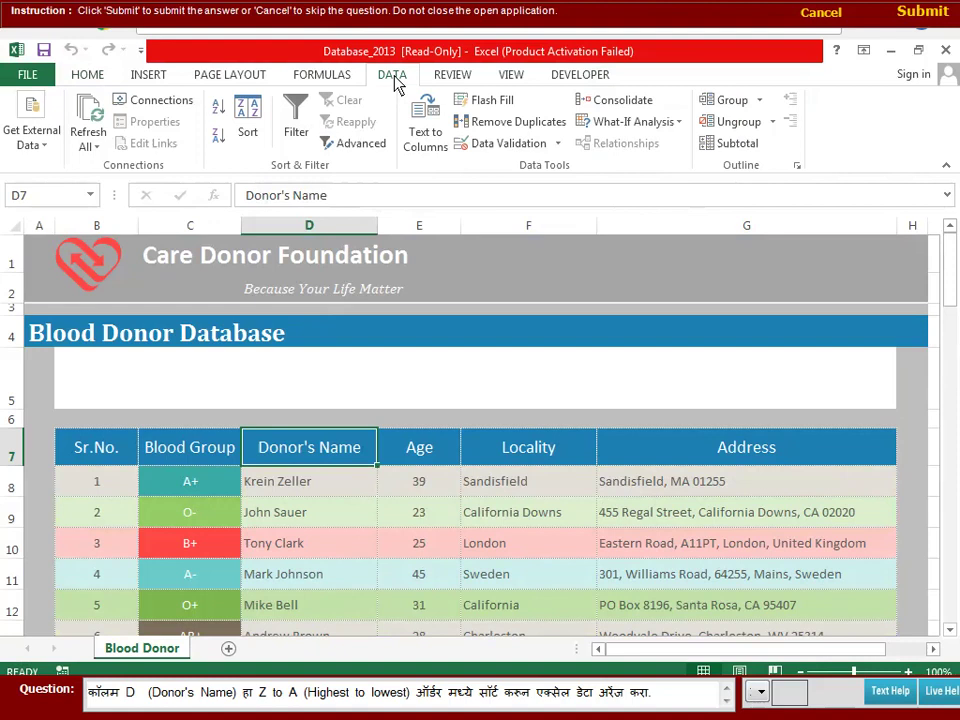
click(247, 130)
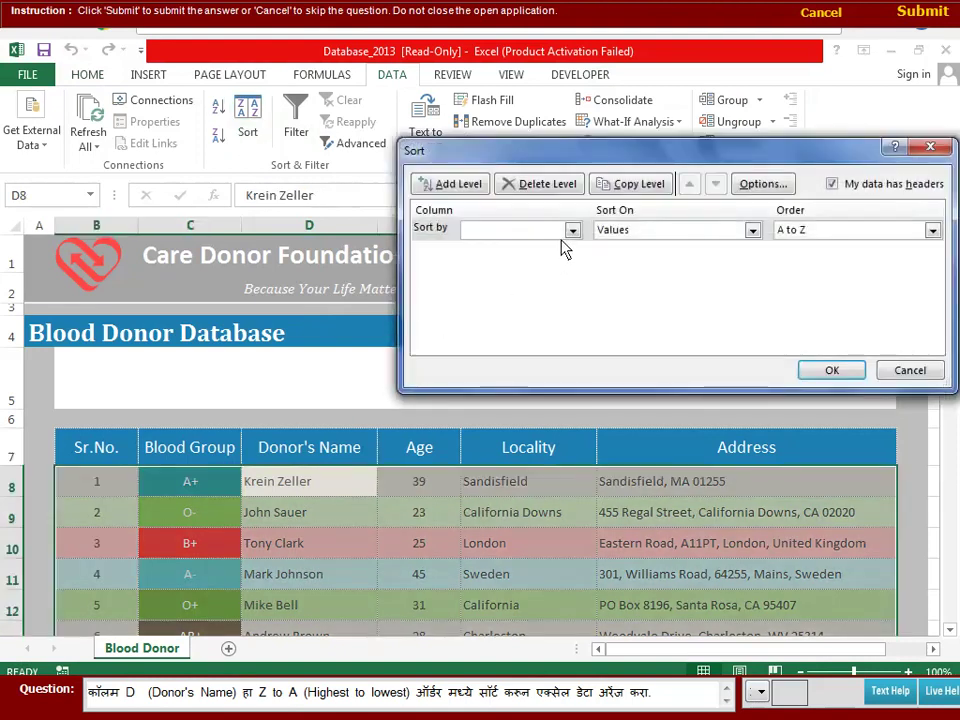
Step: Sort the table by Donor's Name, Z to A, and submit it as the answer
click(573, 230)
click(575, 232)
click(575, 232)
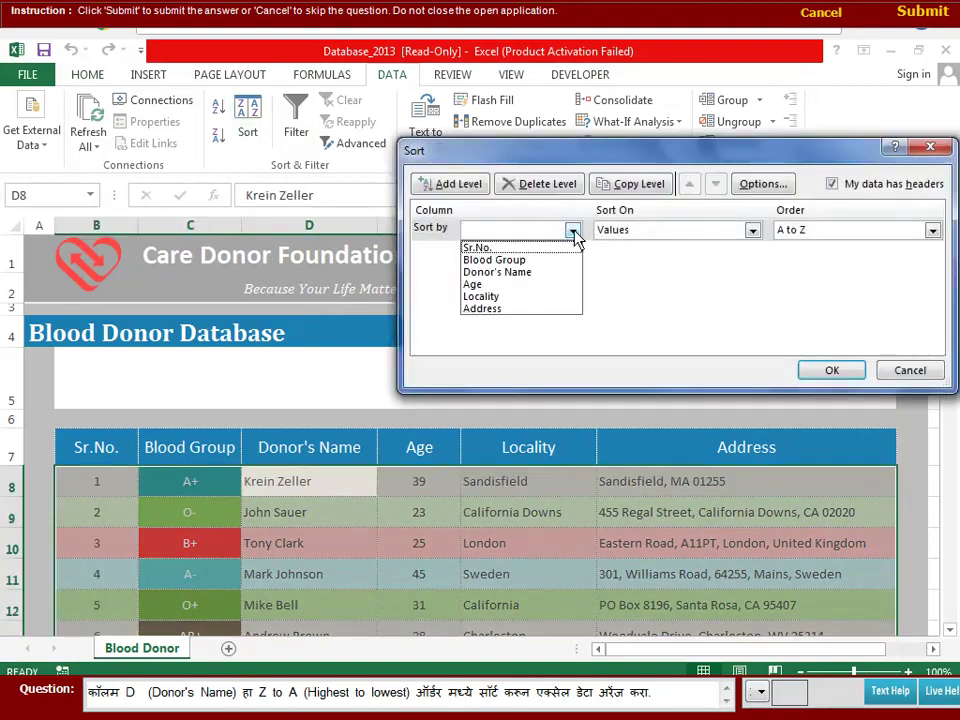
click(529, 272)
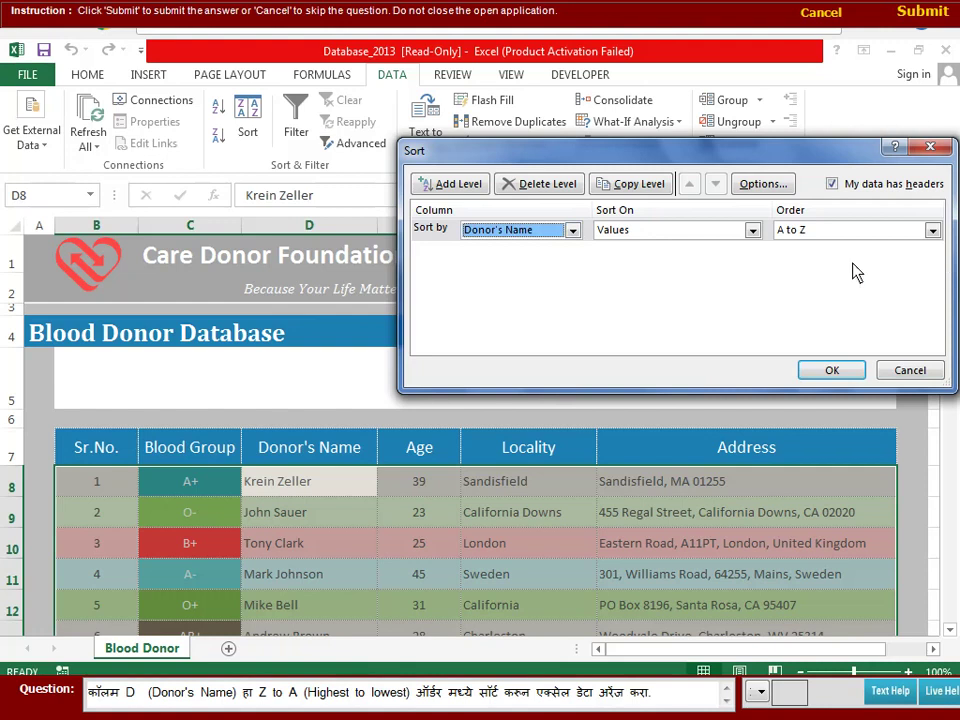
click(932, 231)
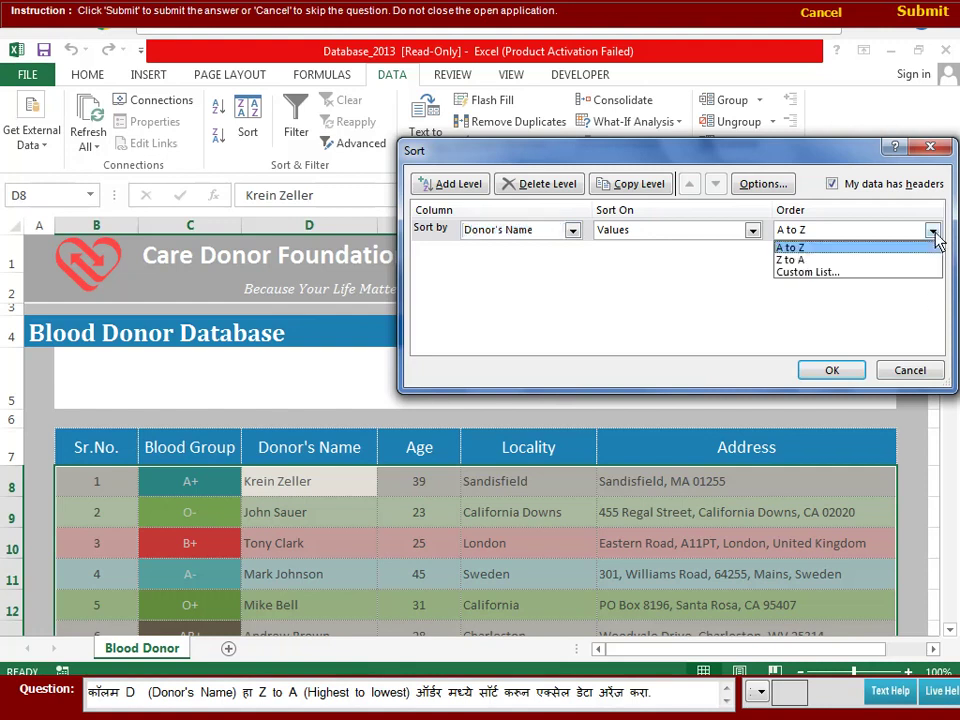
click(792, 260)
click(832, 372)
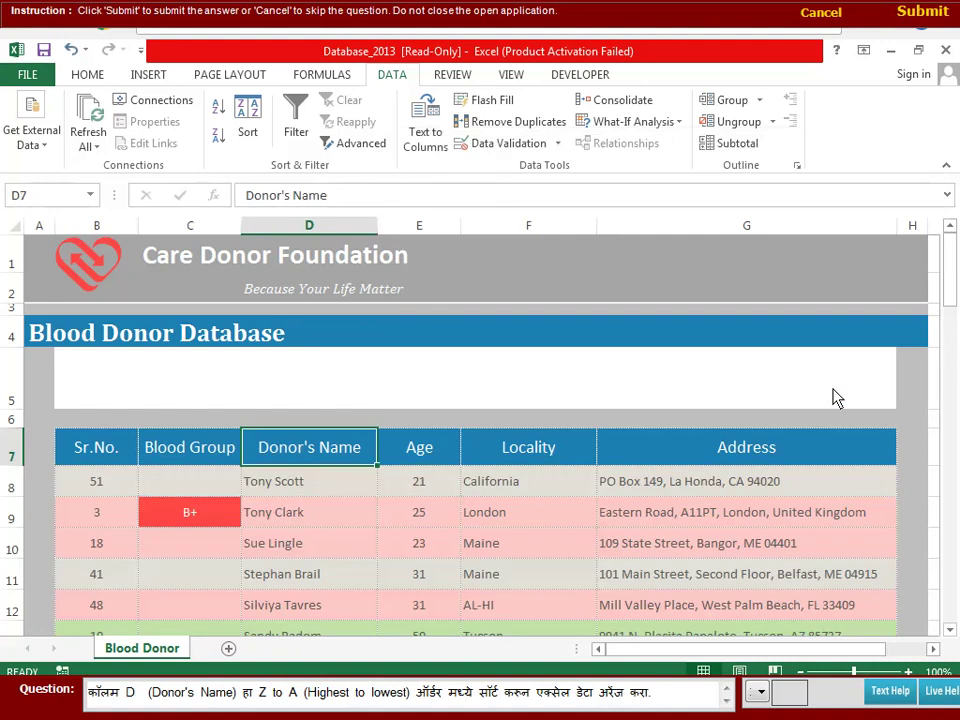
click(913, 16)
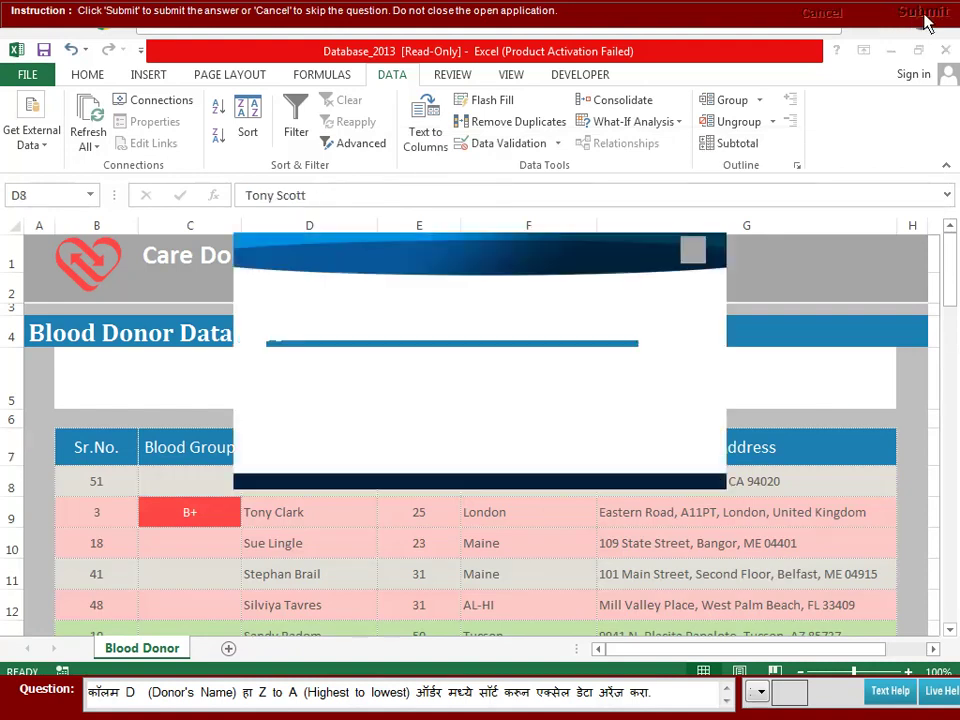
Step: Close the result, advance to Question 3 and start its CET_2013 practical test
click(694, 252)
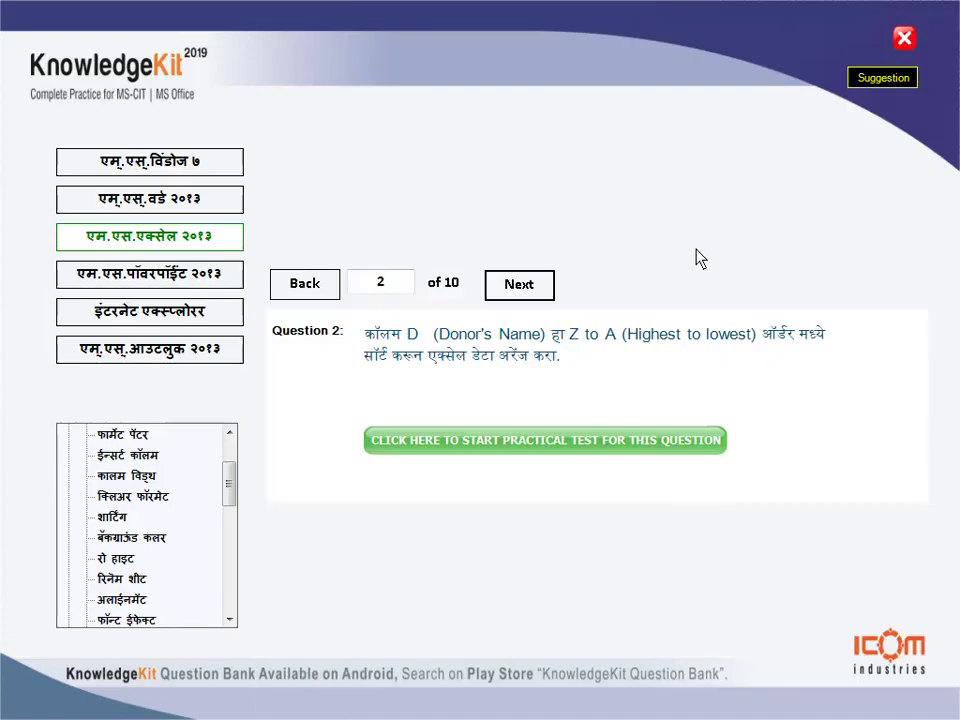
click(519, 290)
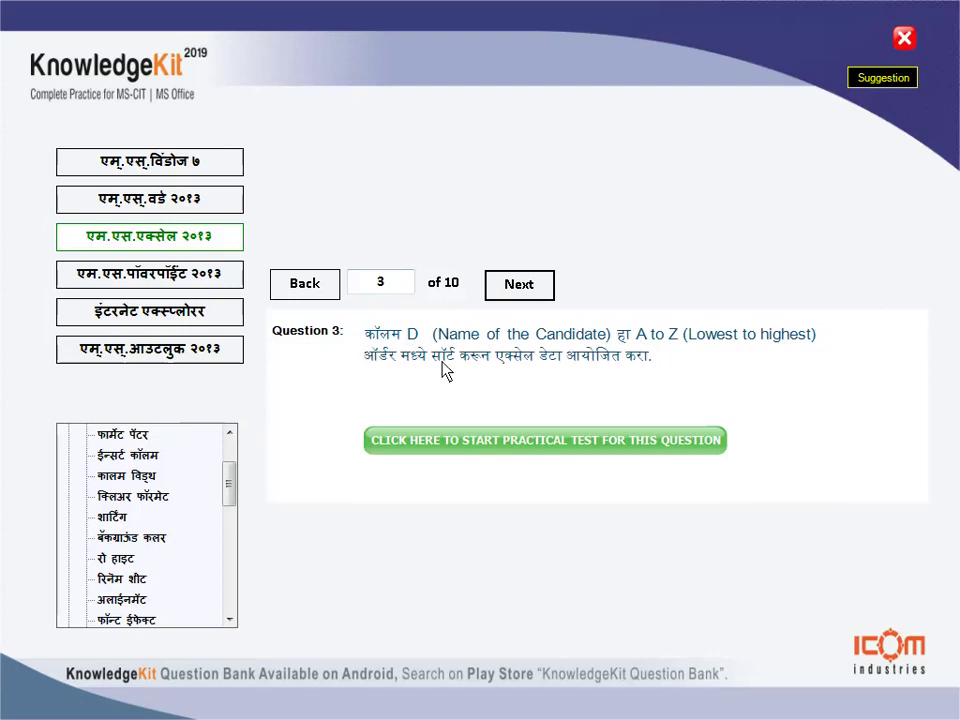
click(493, 446)
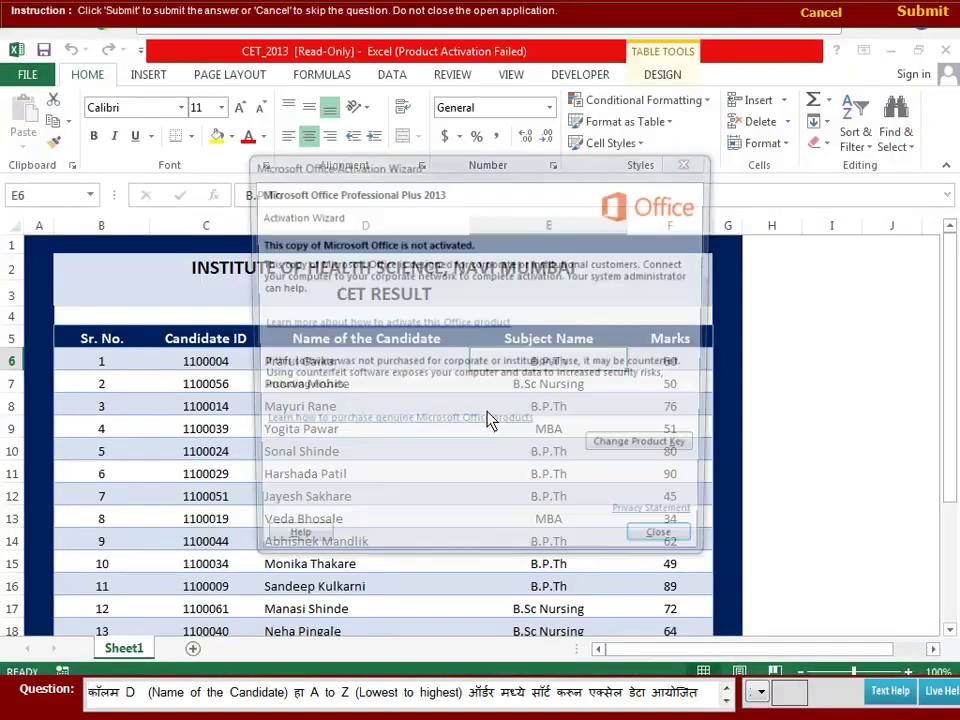
Step: Dismiss the activation notice, select cell D5 and bring up the Sort dialog
click(662, 542)
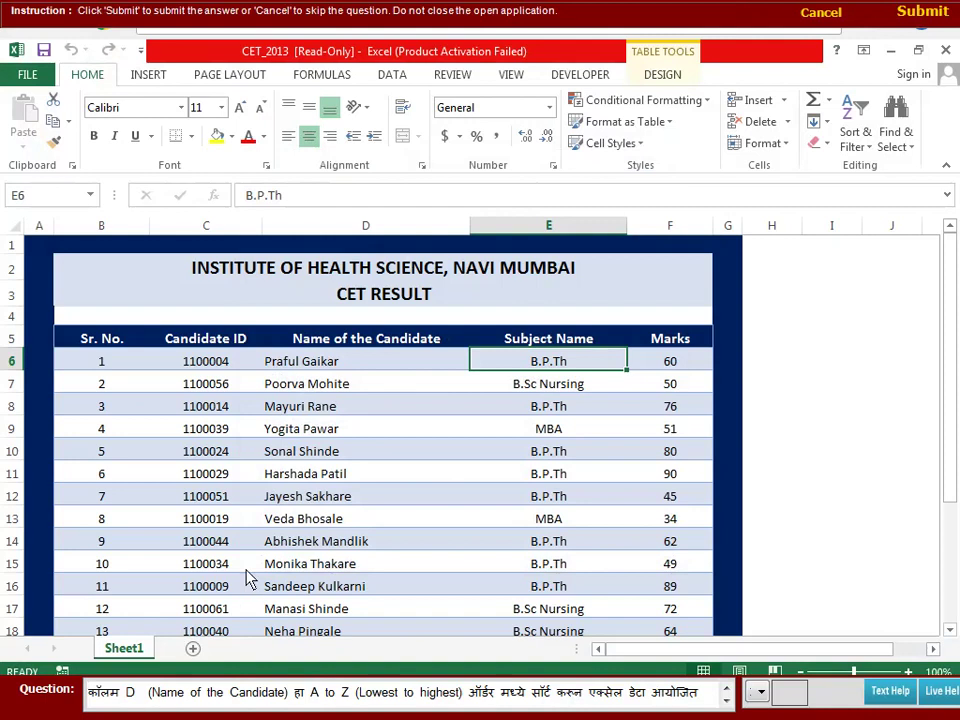
click(360, 341)
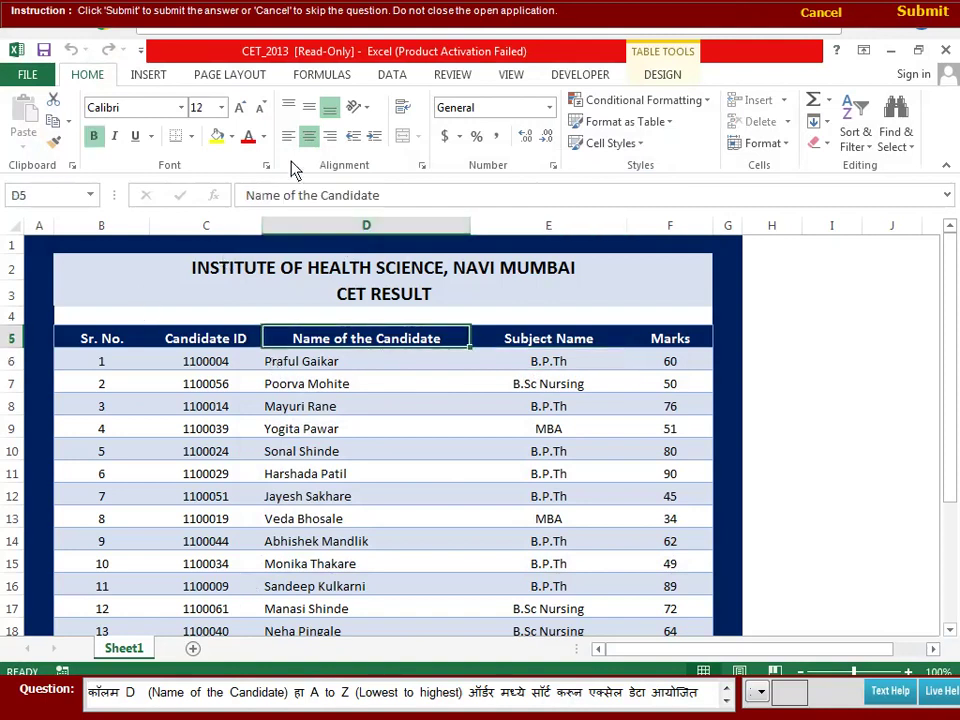
click(393, 78)
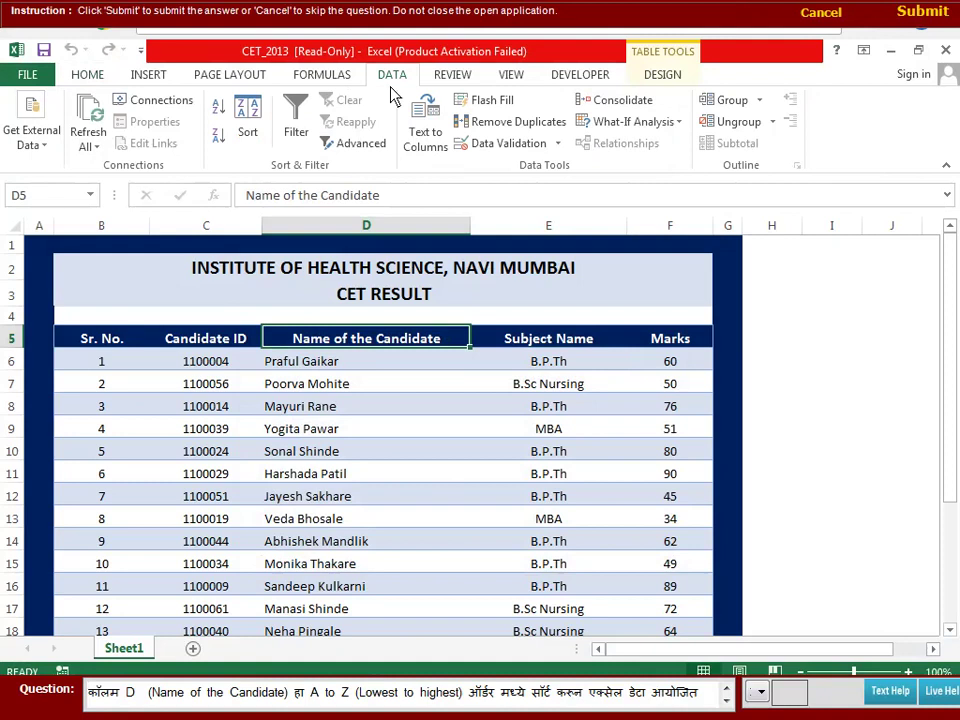
click(247, 125)
Step: Sort by Name of the Candidate, A to Z, submit it, and close the result message
click(572, 231)
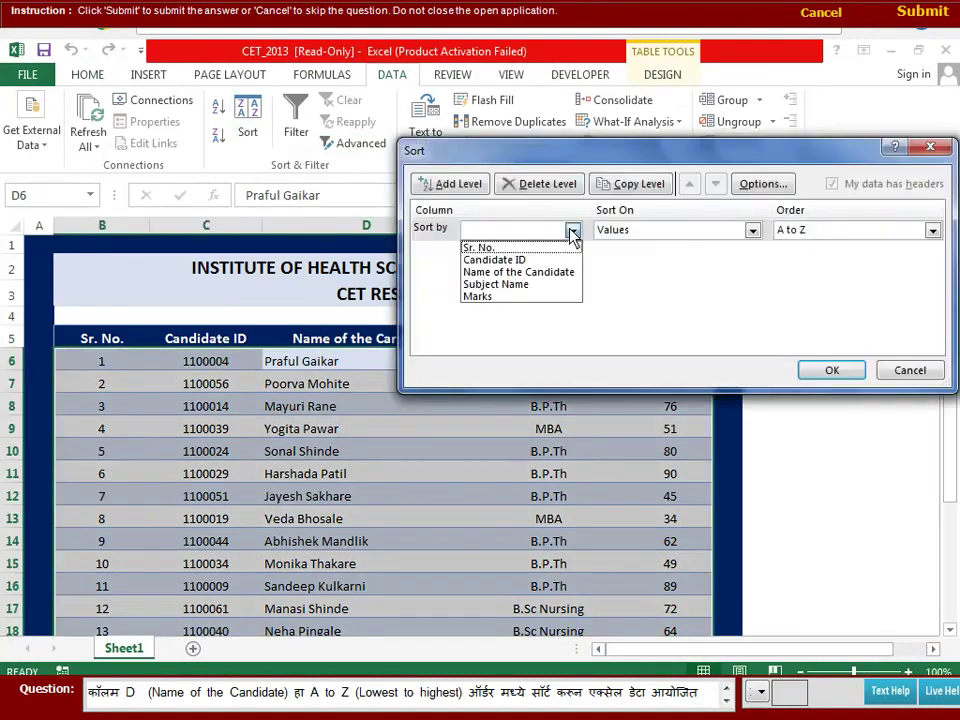
click(555, 272)
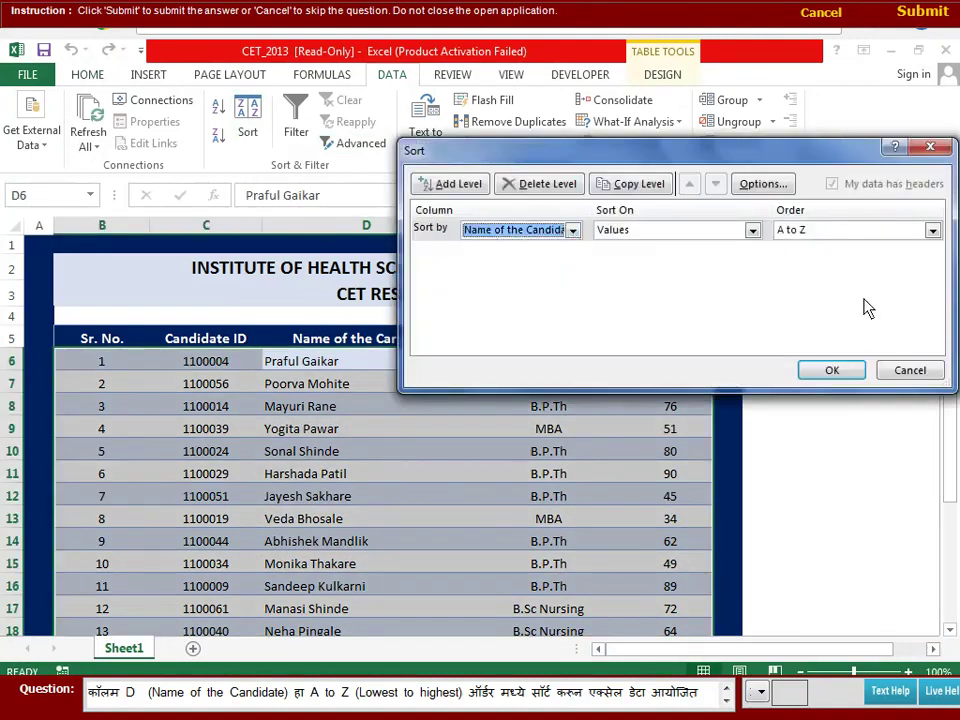
click(933, 231)
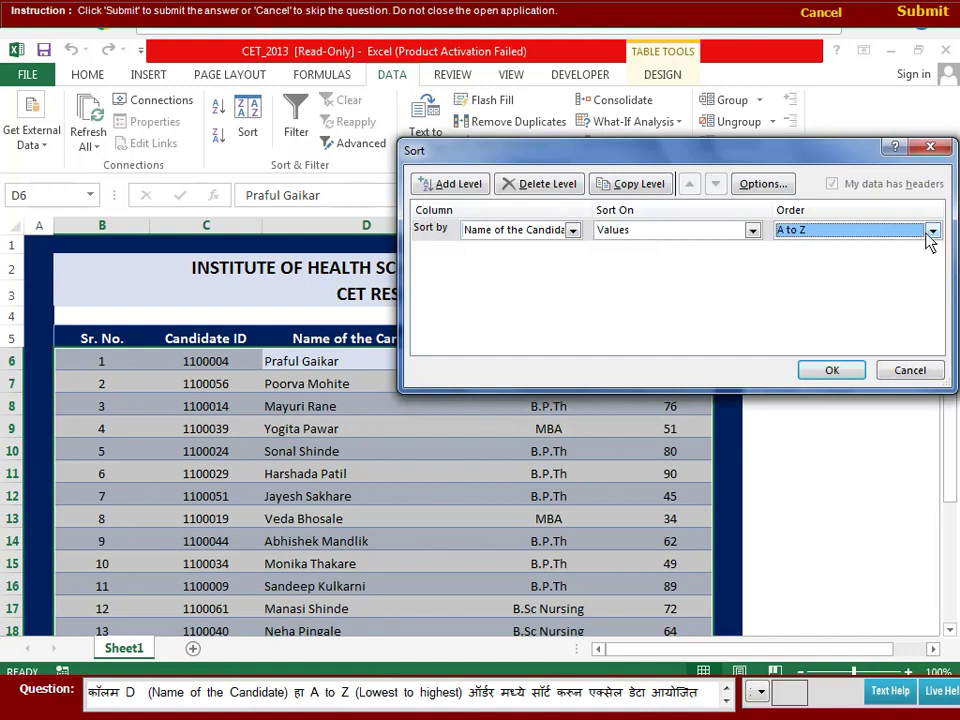
click(933, 231)
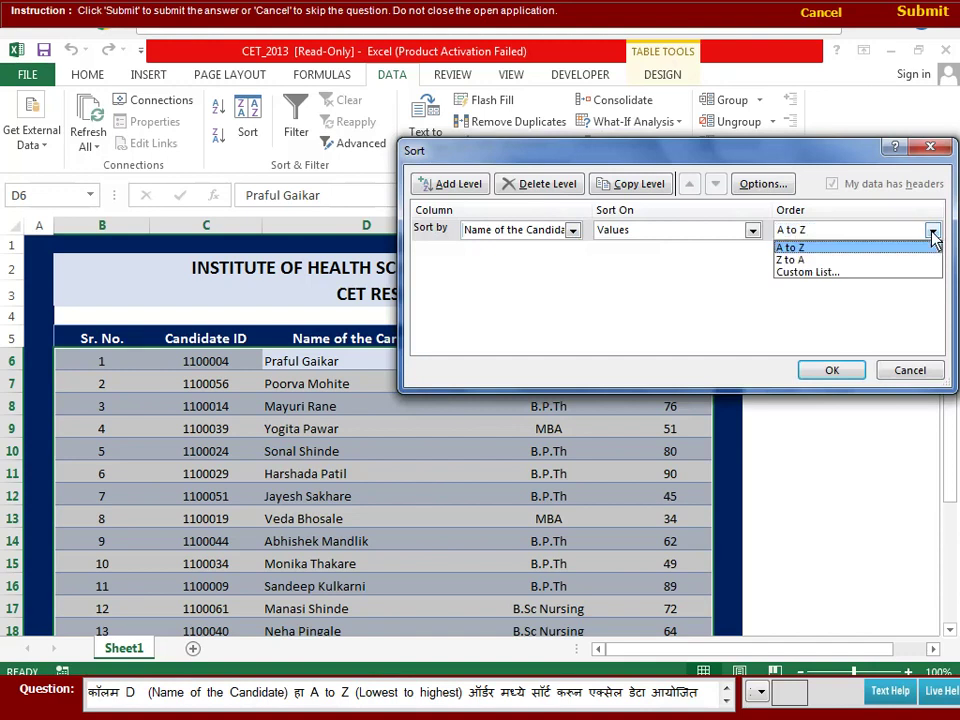
click(810, 250)
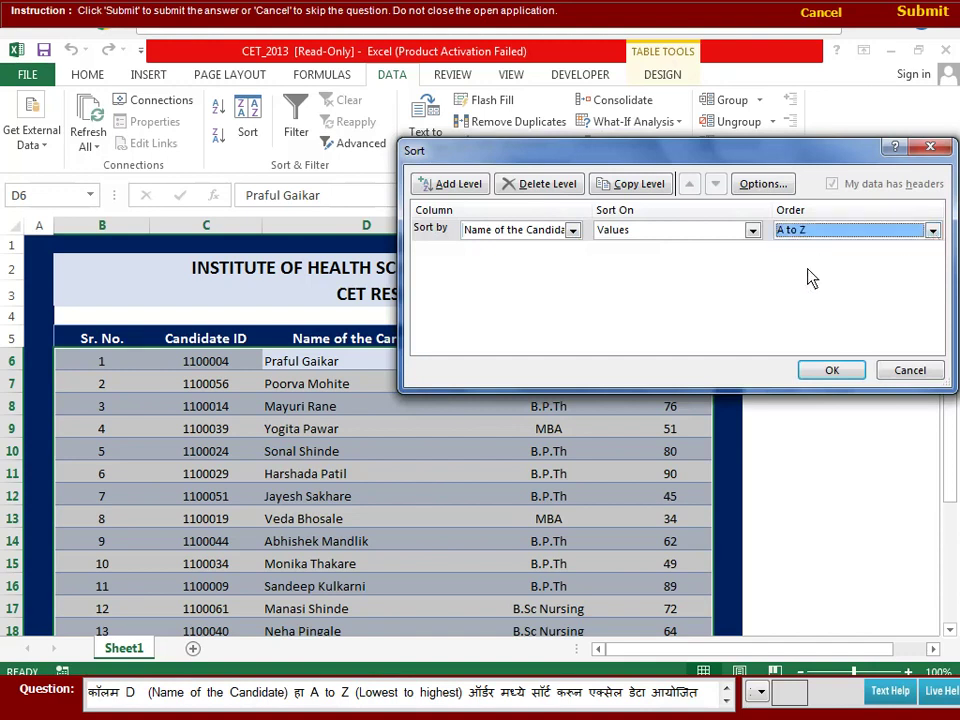
click(832, 372)
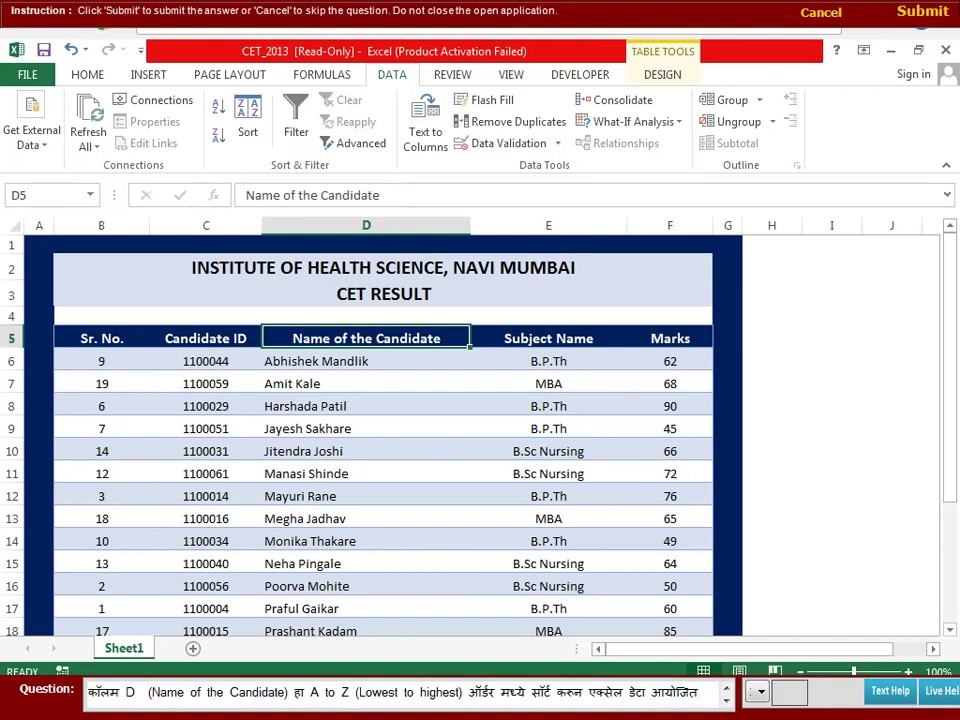
click(922, 17)
click(692, 252)
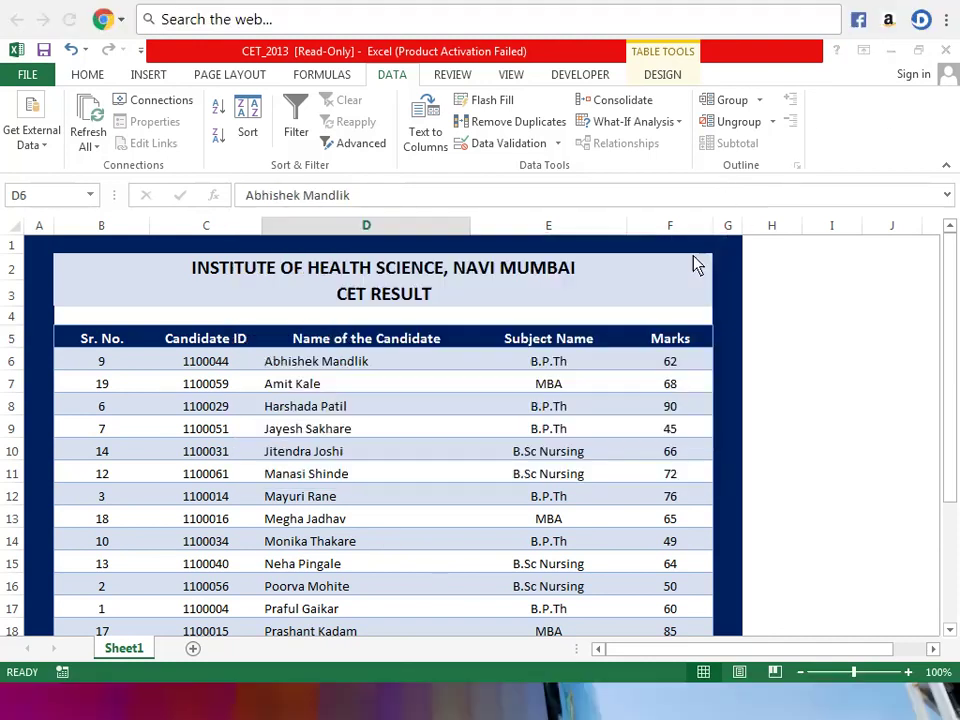
Step: Start Question 4's practical test, select cell C5 and bring up the Sort dialog
click(527, 288)
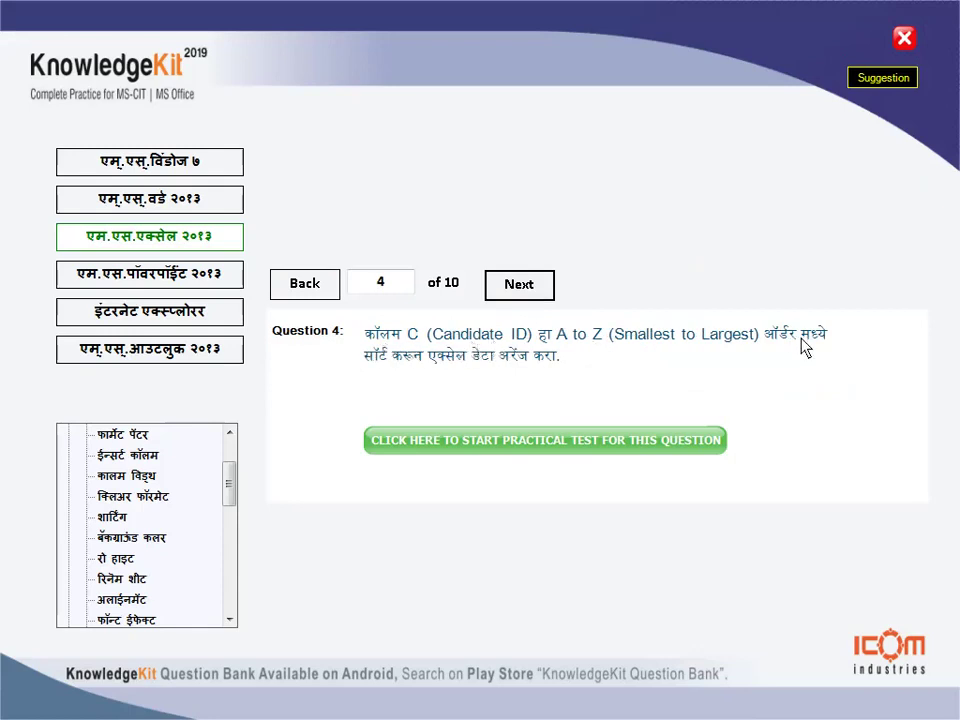
click(473, 447)
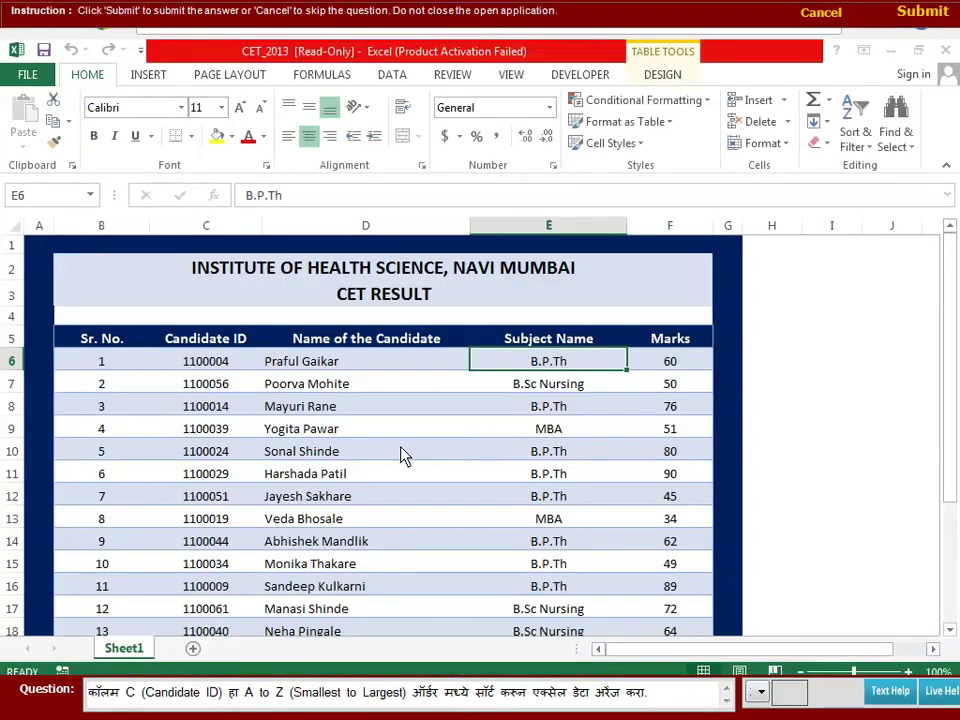
click(669, 545)
click(225, 342)
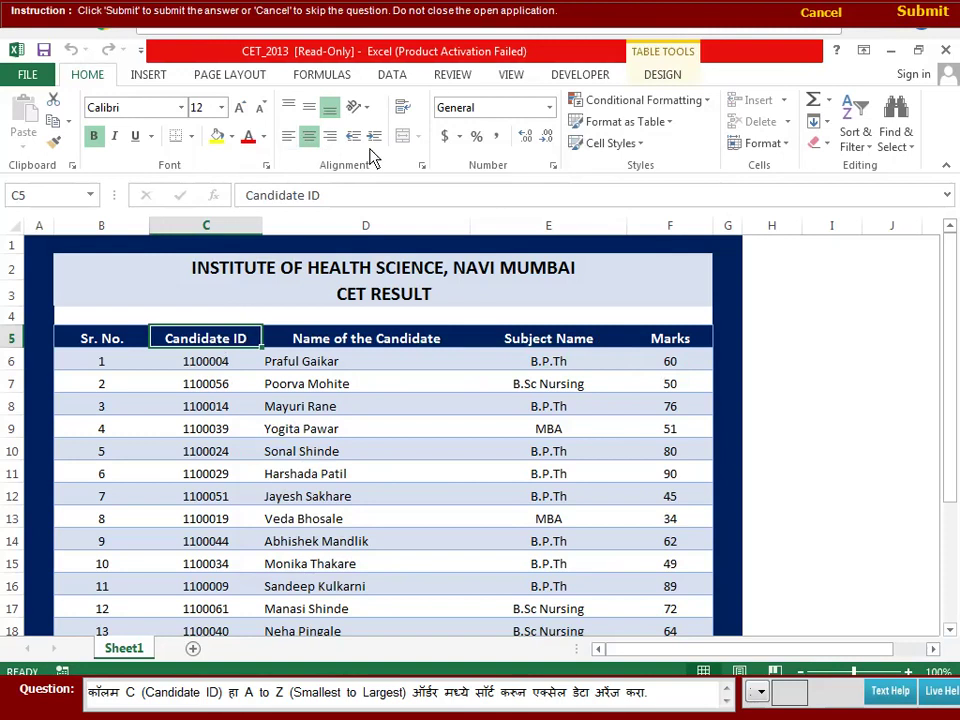
click(395, 78)
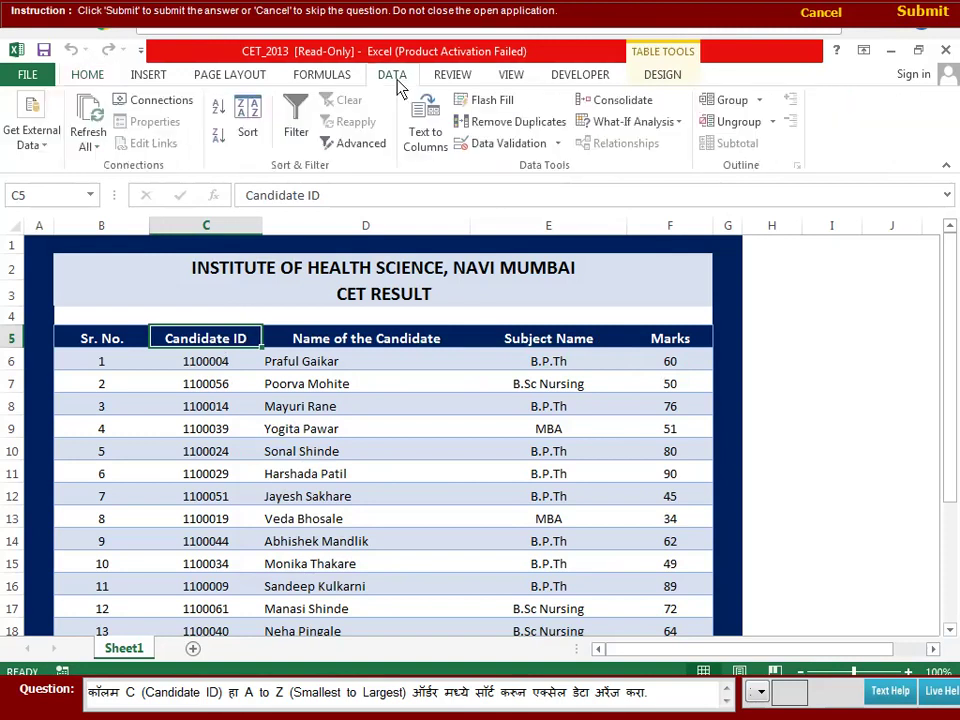
click(250, 140)
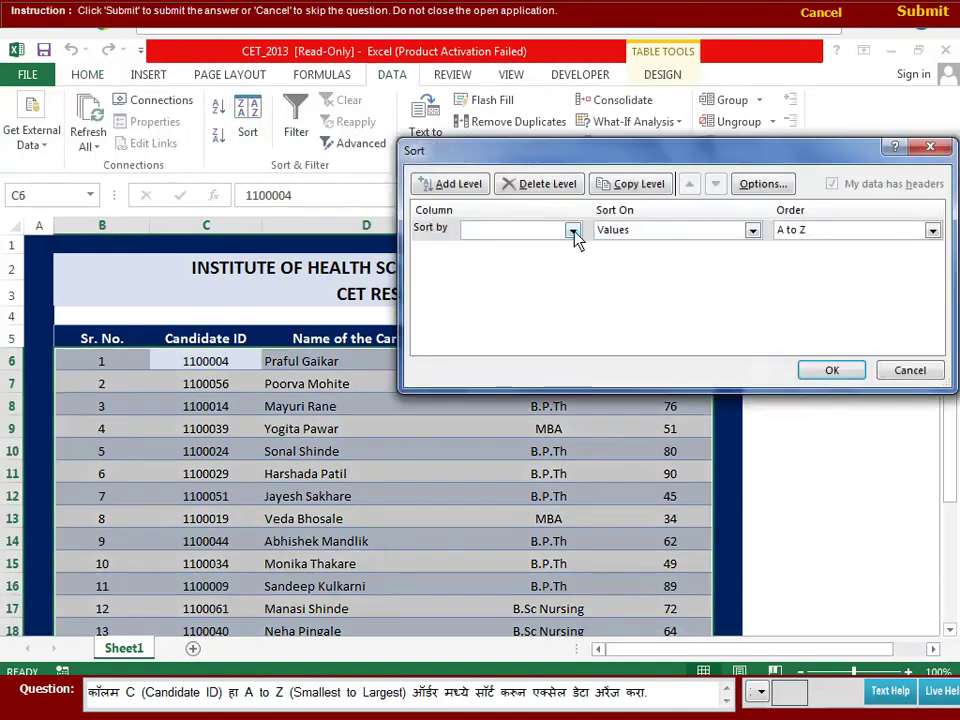
Step: Sort by Candidate ID, smallest to largest, submit it, and close the result message
click(573, 231)
click(541, 262)
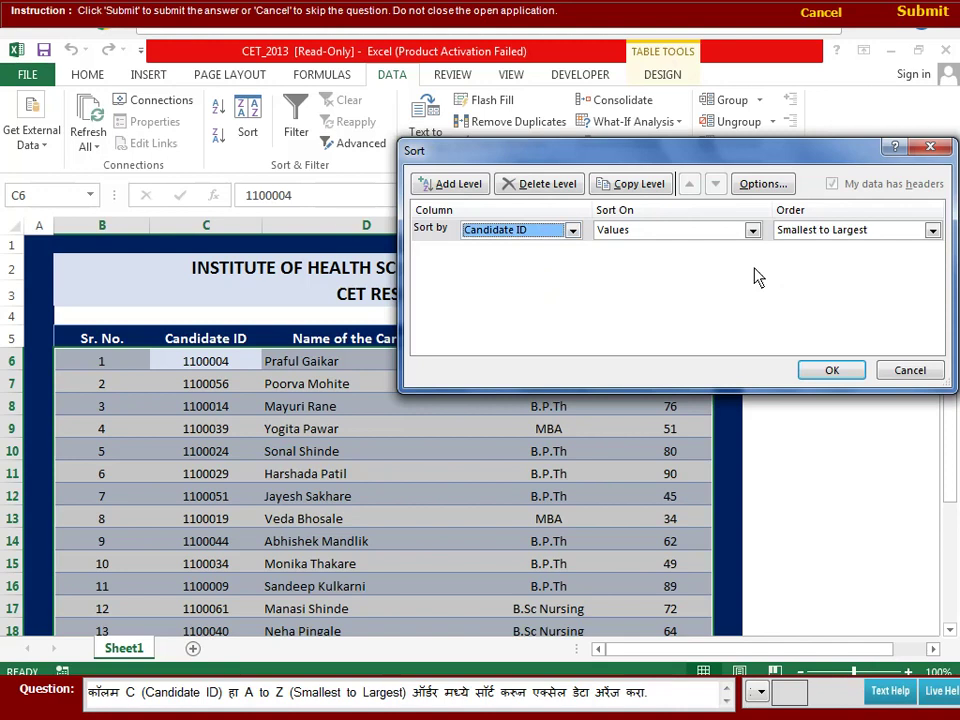
click(932, 230)
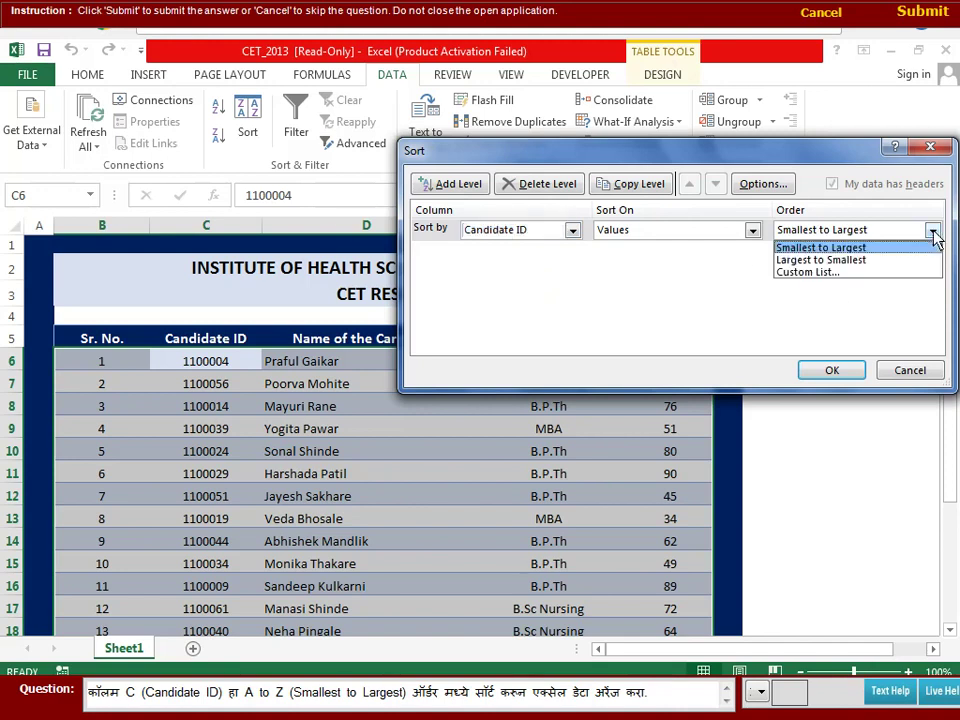
click(859, 248)
click(840, 378)
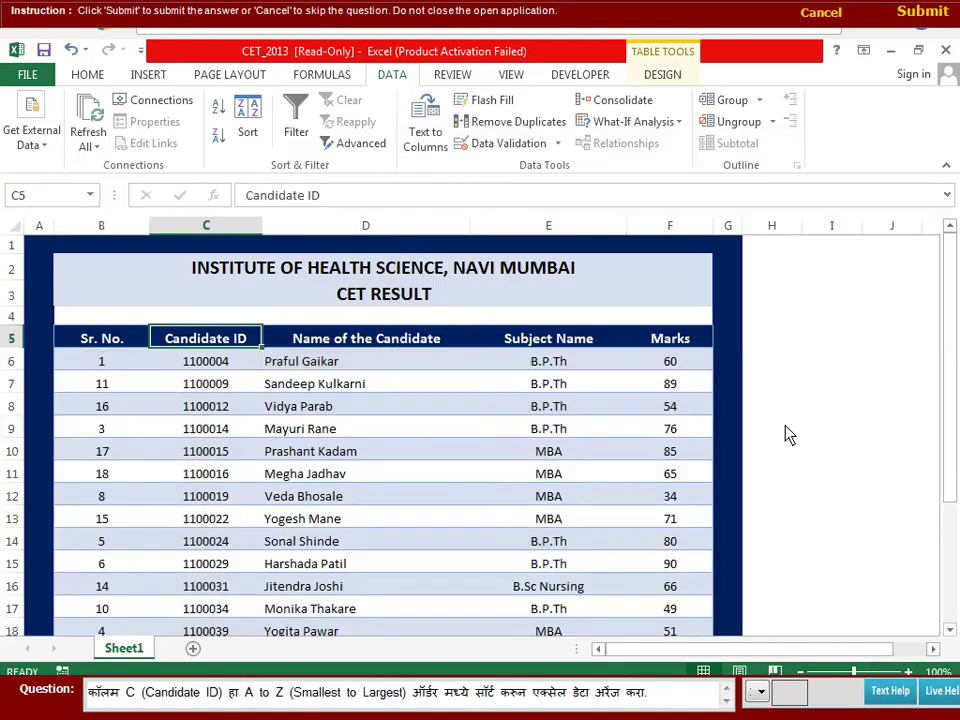
click(920, 12)
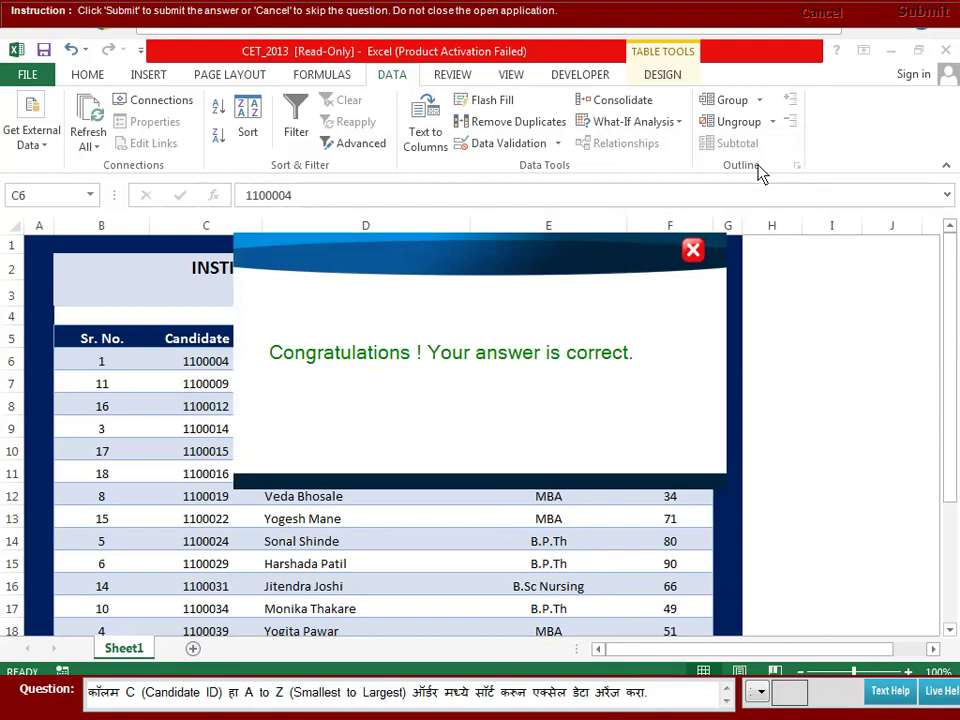
click(692, 250)
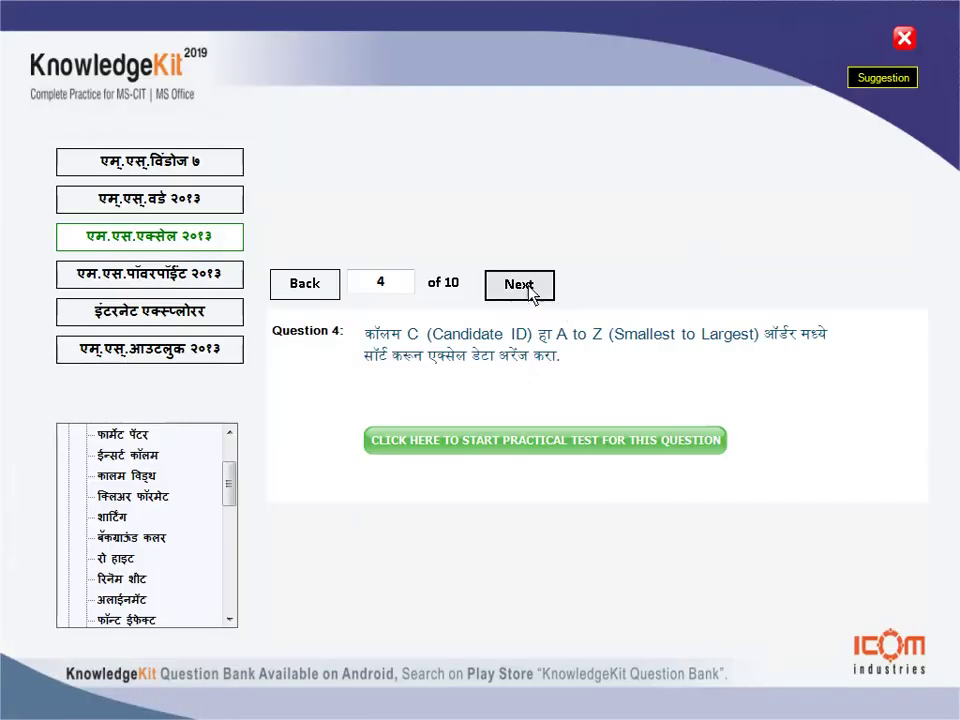
Step: Start Question 5's practical test, select the Marks column and bring up the Sort dialog
click(532, 290)
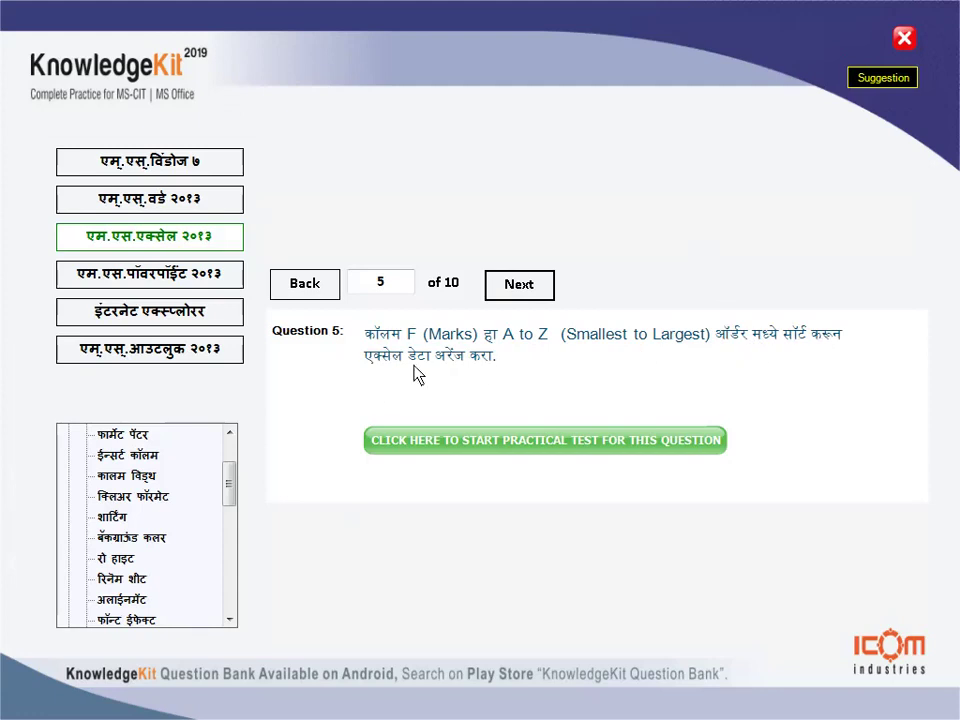
click(476, 446)
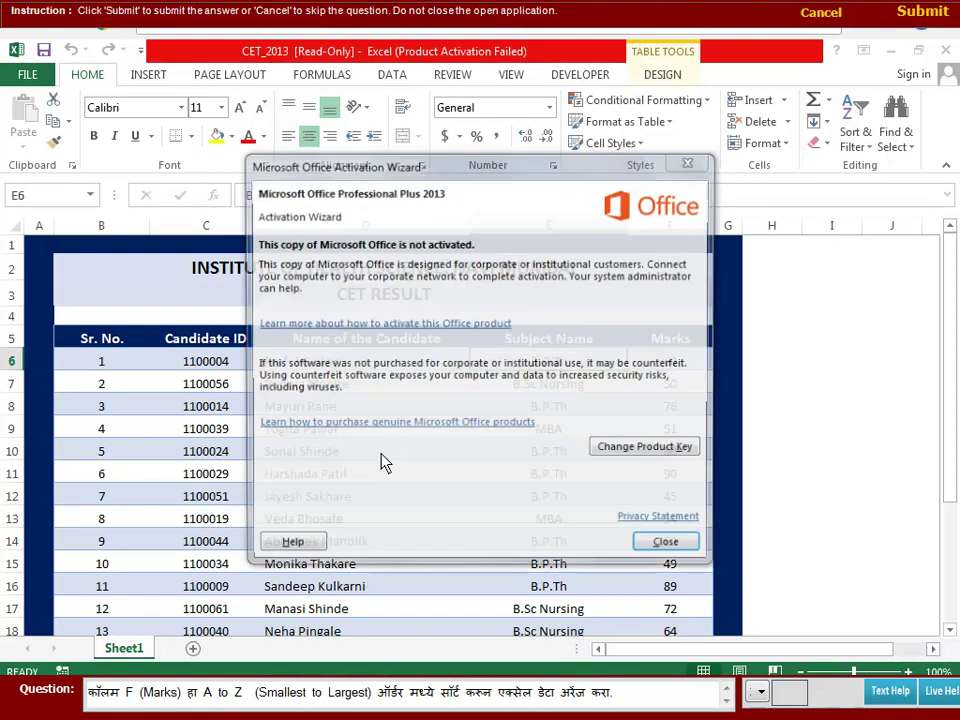
click(664, 547)
click(675, 344)
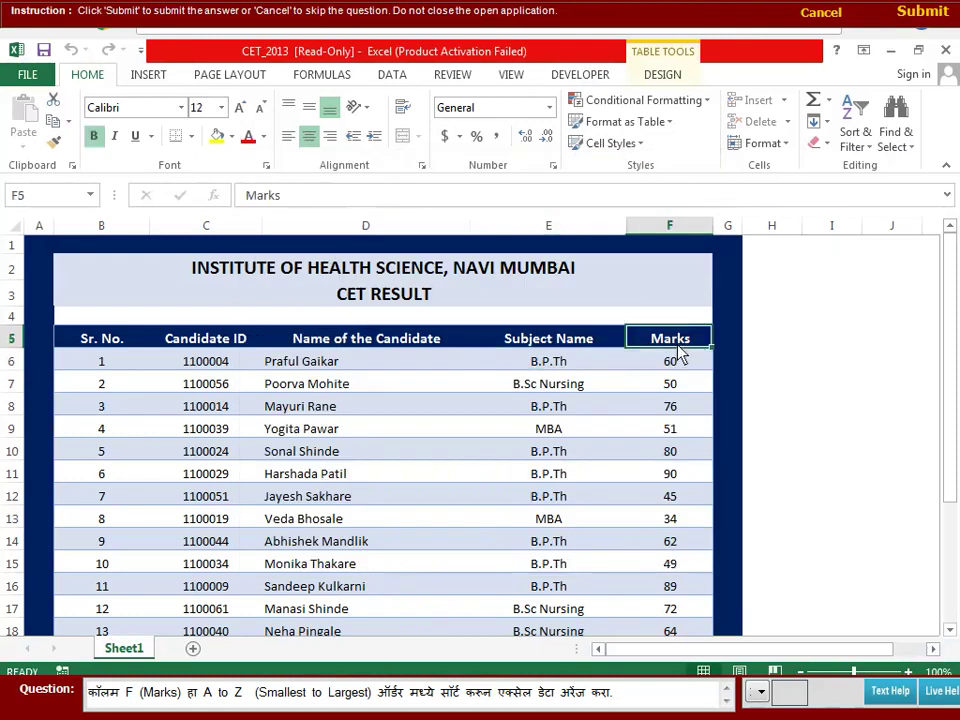
click(393, 76)
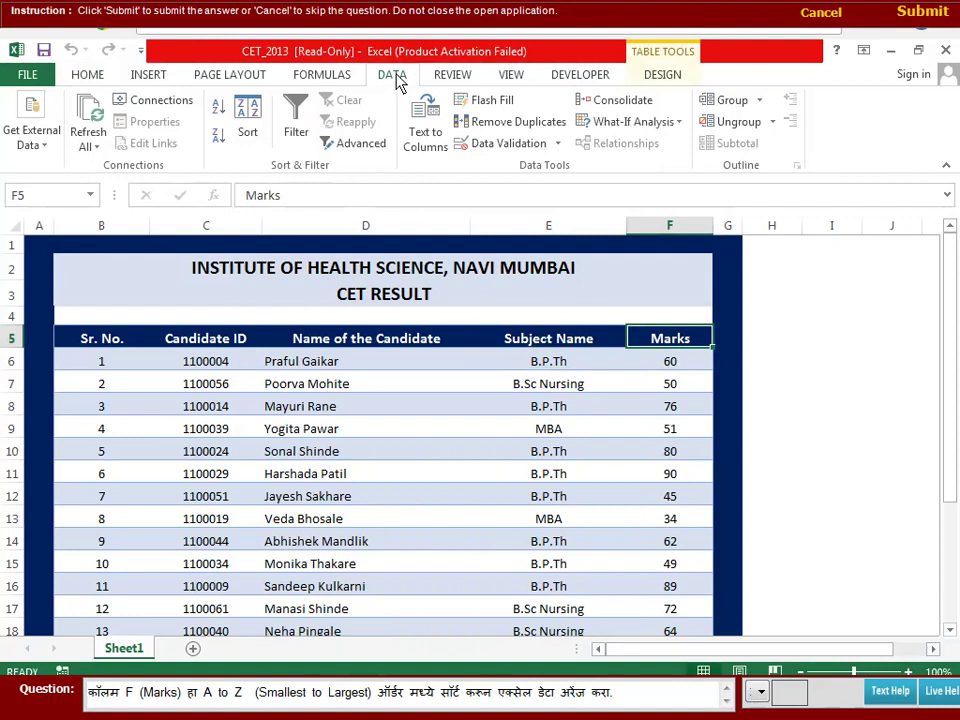
click(248, 130)
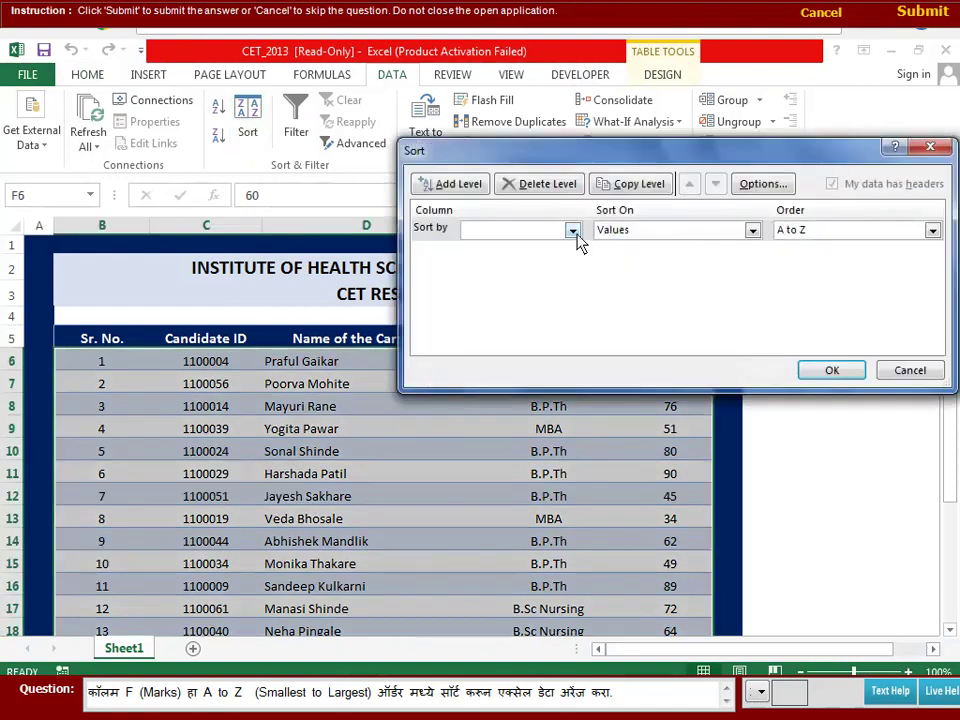
Step: Sort by Marks, smallest to largest, submit it, and close the congratulations box
click(572, 231)
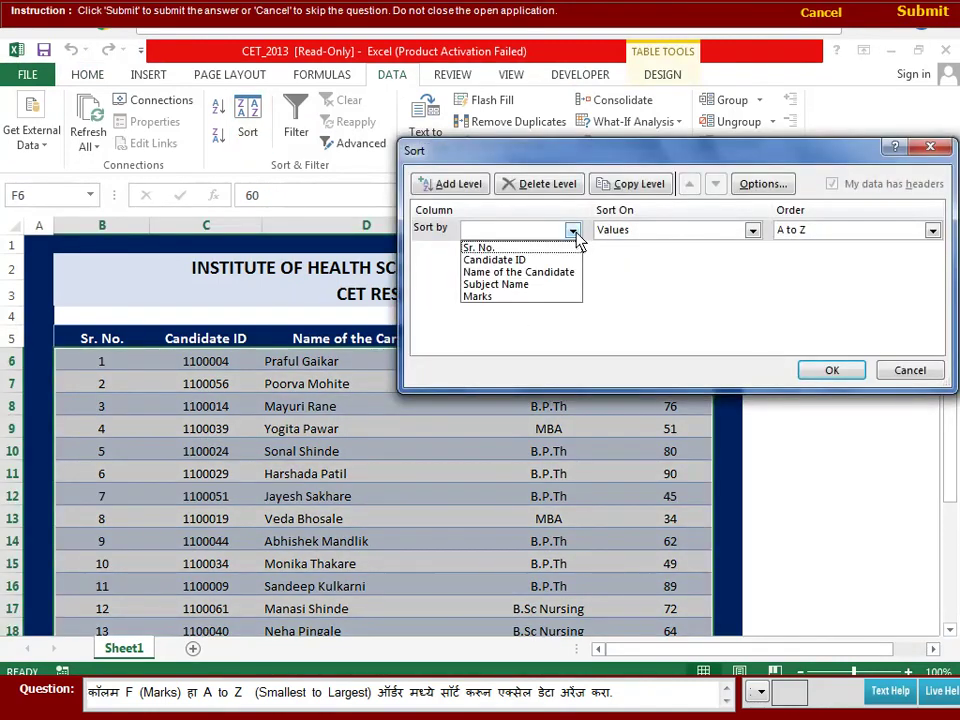
click(500, 297)
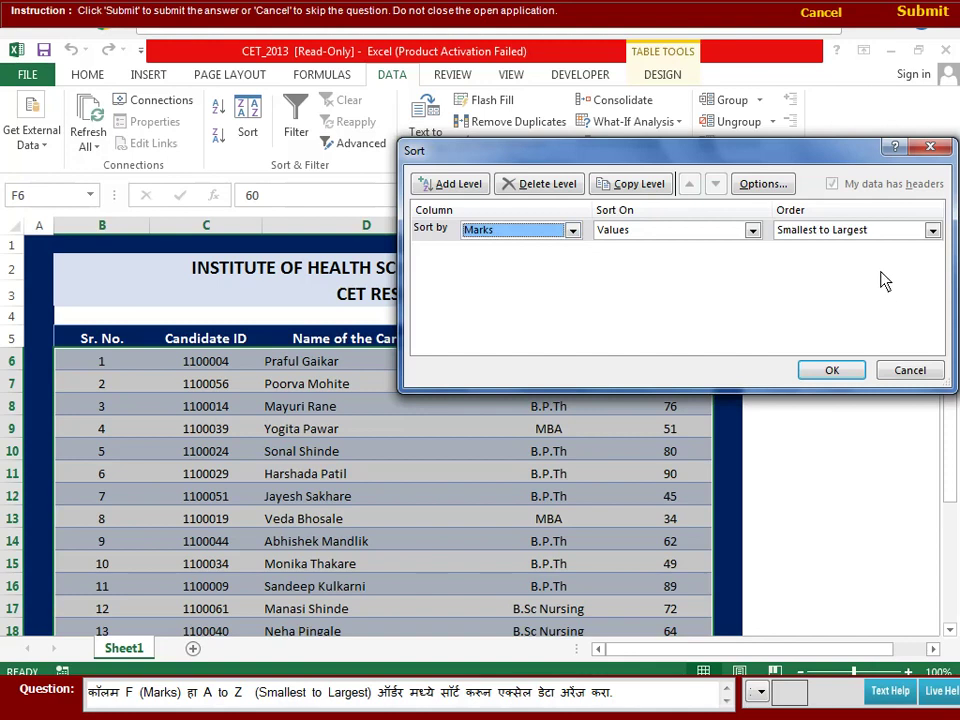
click(932, 231)
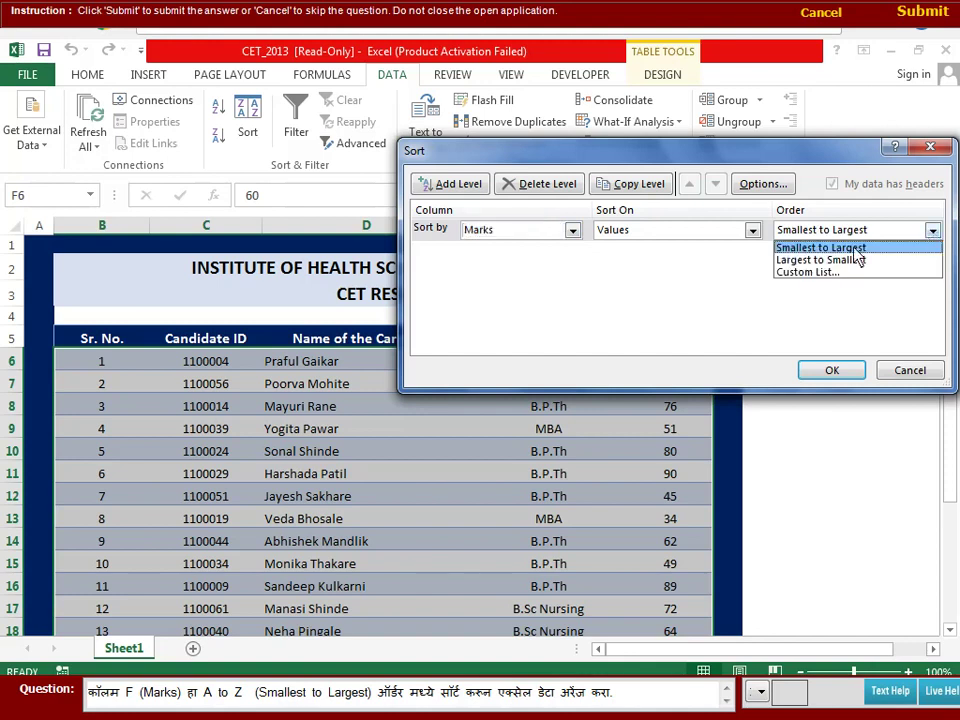
click(854, 249)
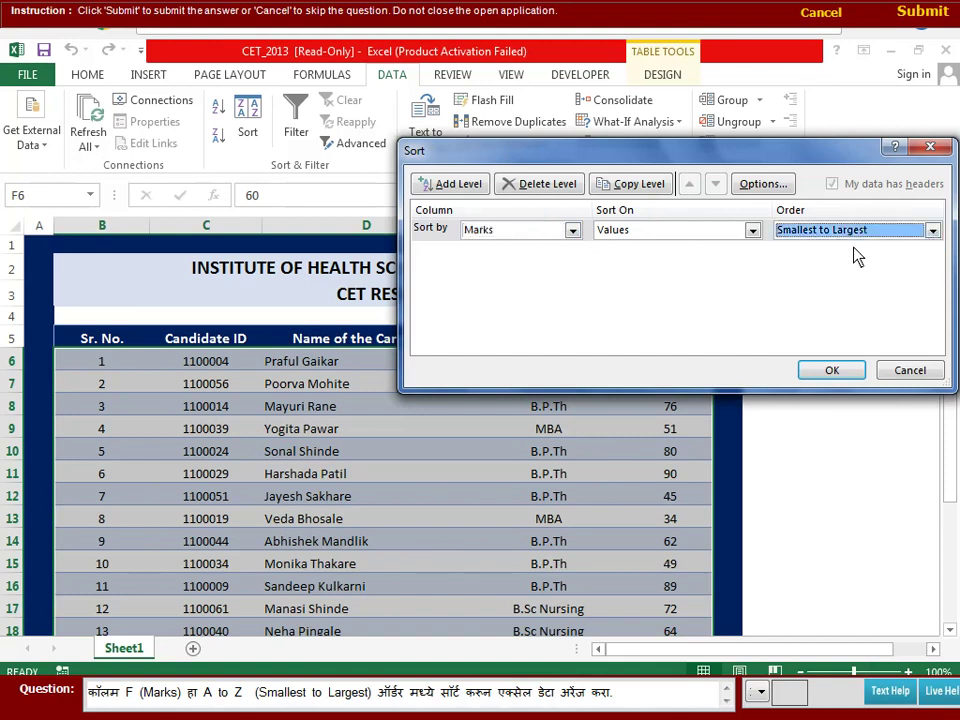
click(834, 374)
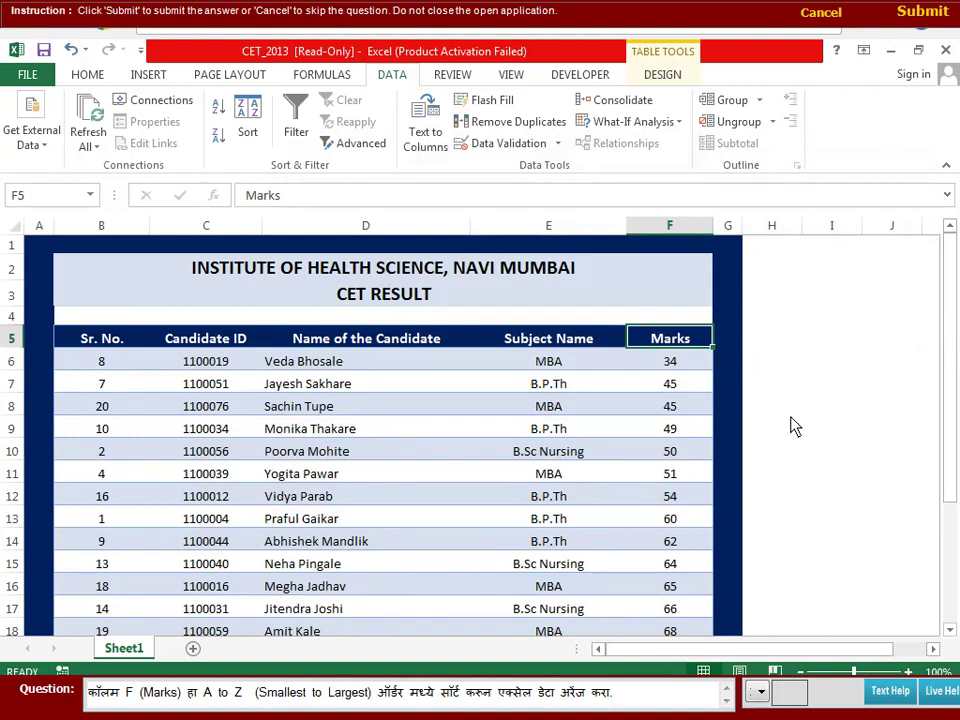
click(925, 13)
click(700, 250)
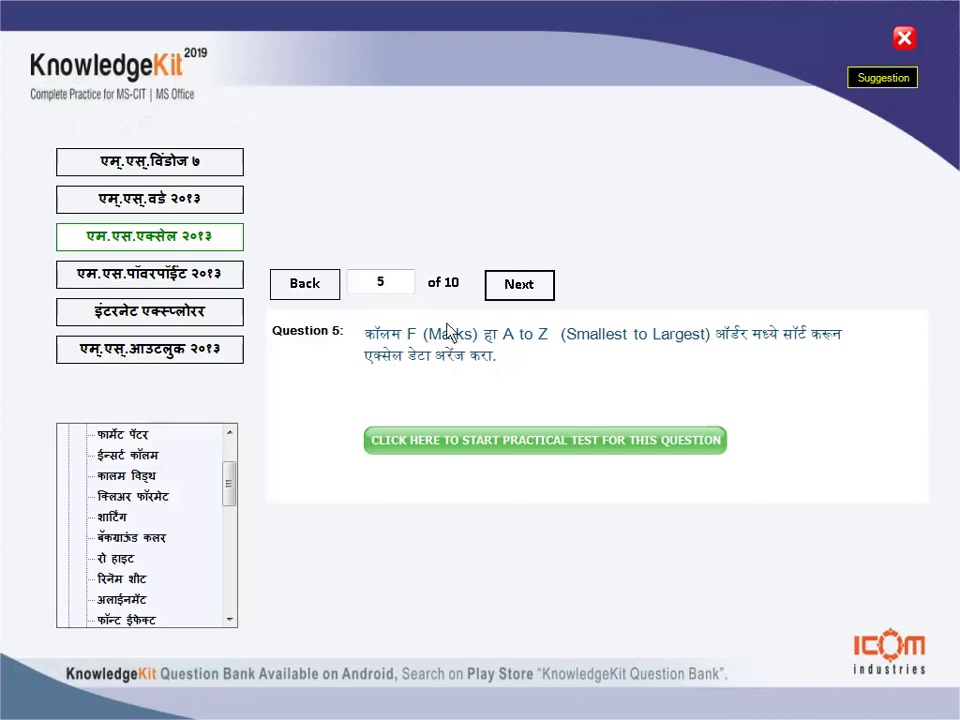
Step: Start Question 6's practical test, select the Name of the Candidate header and bring up Sort
click(537, 289)
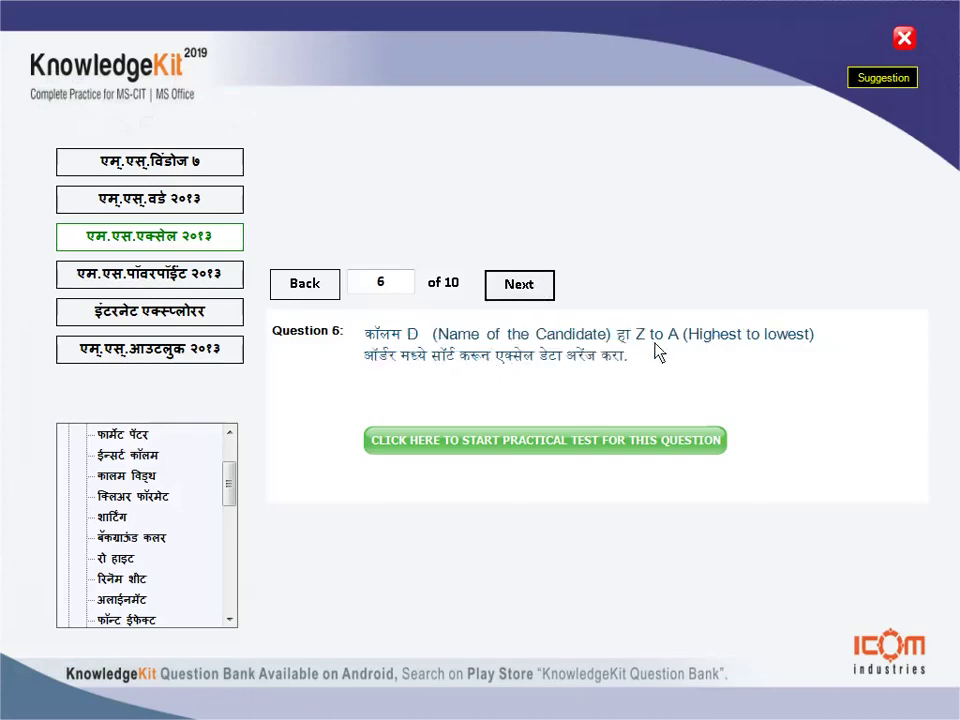
click(517, 442)
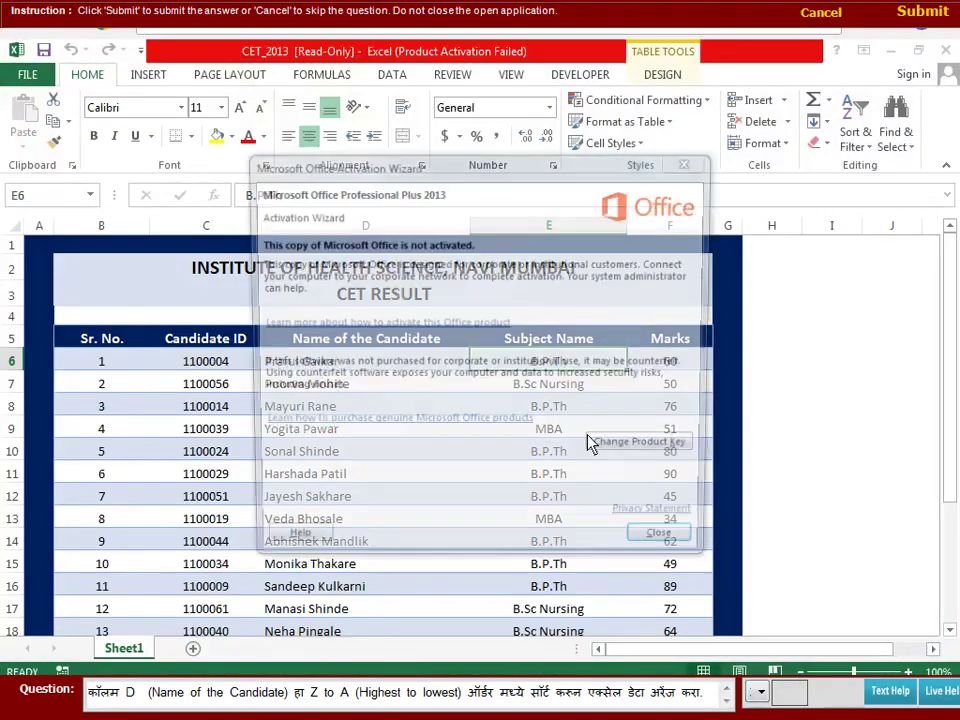
click(664, 546)
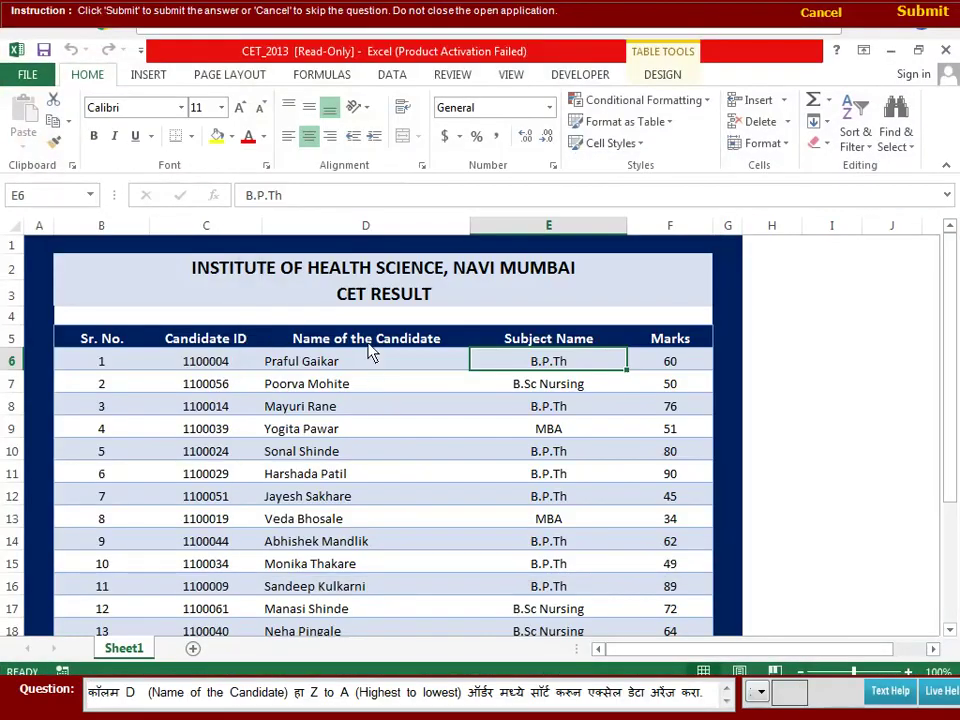
click(368, 344)
click(393, 77)
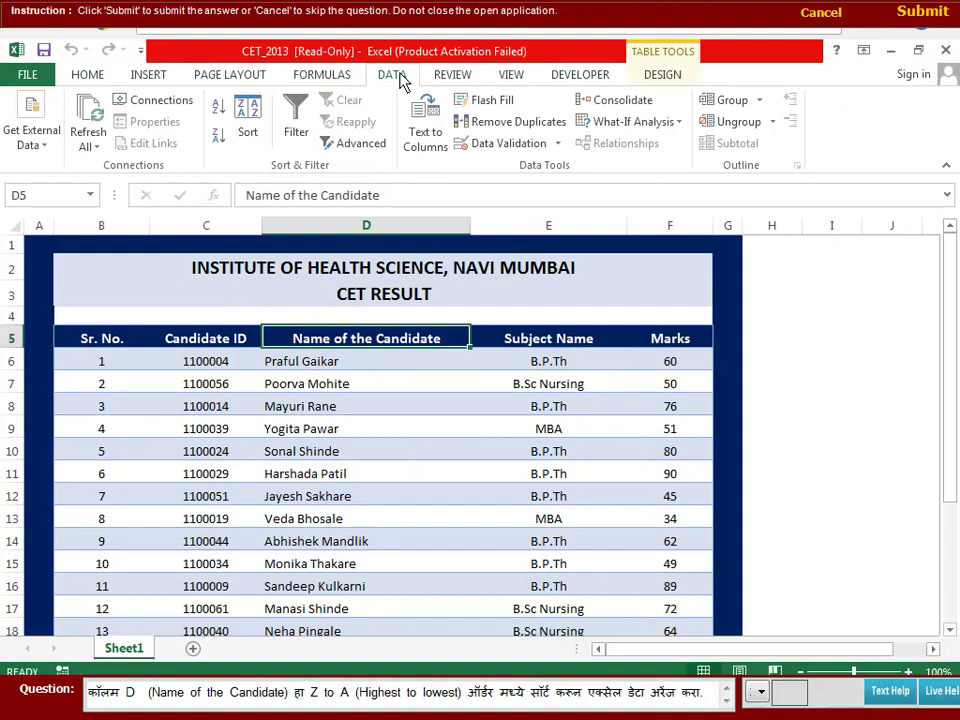
click(250, 140)
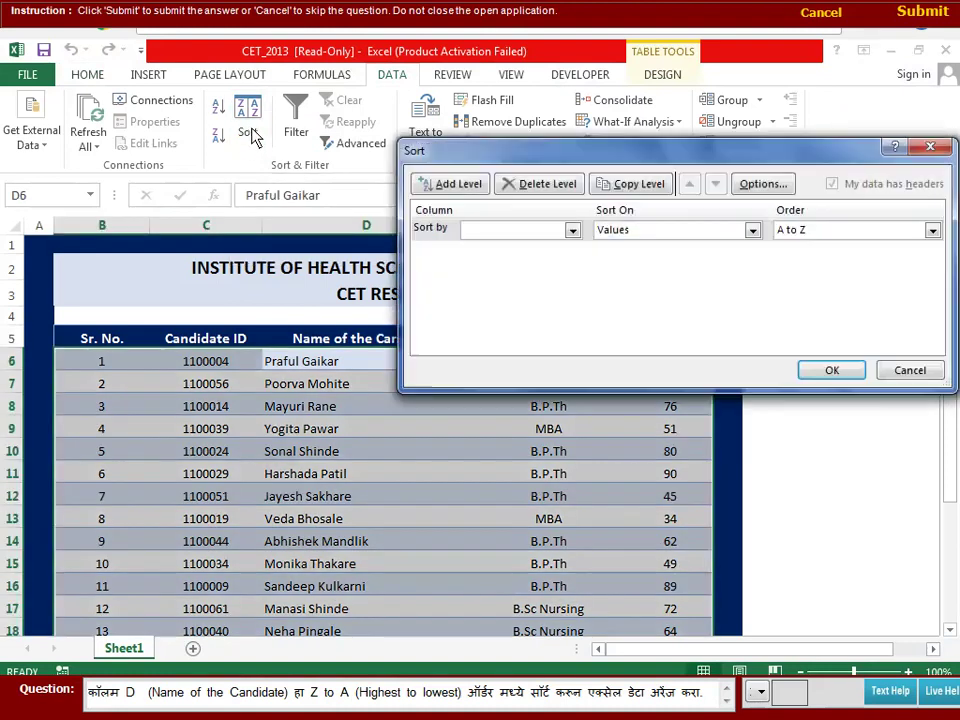
Step: Sort by Name of the Candidate Z to A, submit it, and advance to Question 7
click(575, 236)
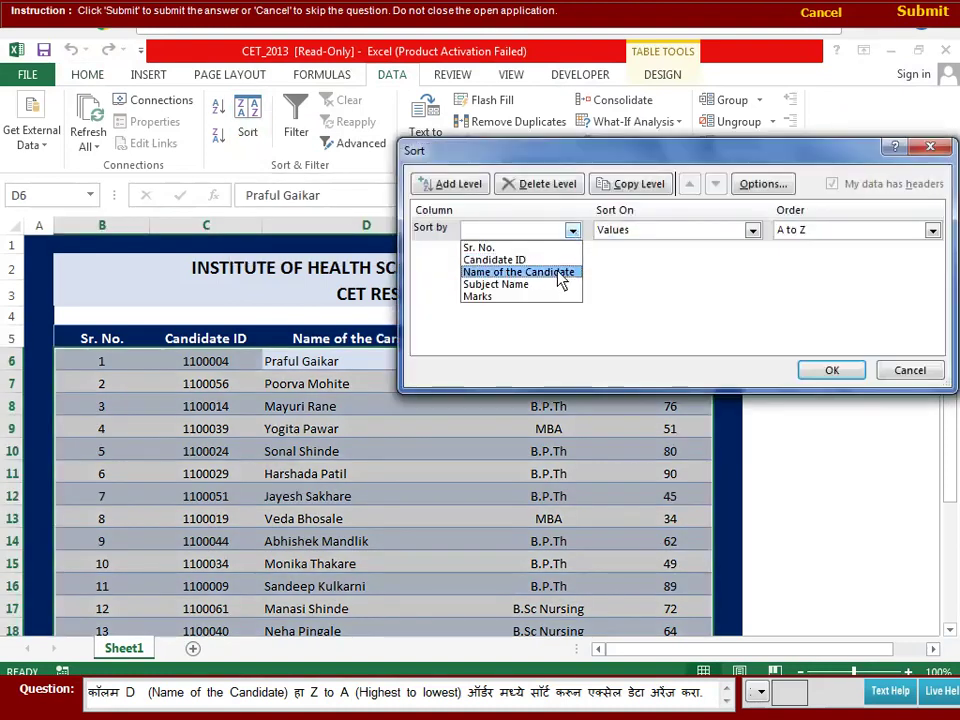
click(555, 273)
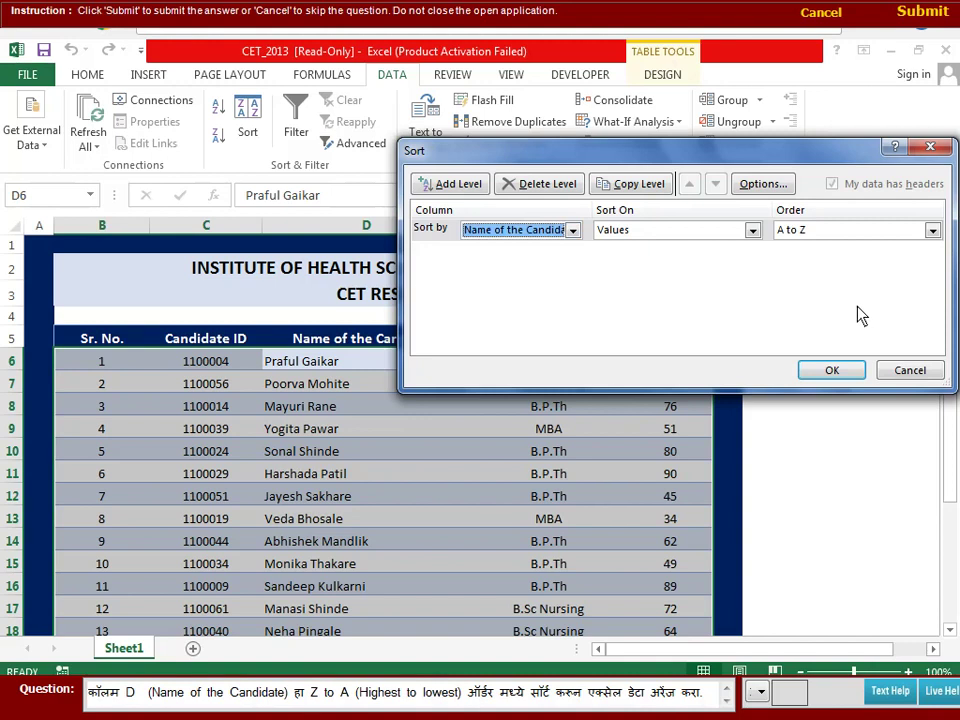
click(932, 230)
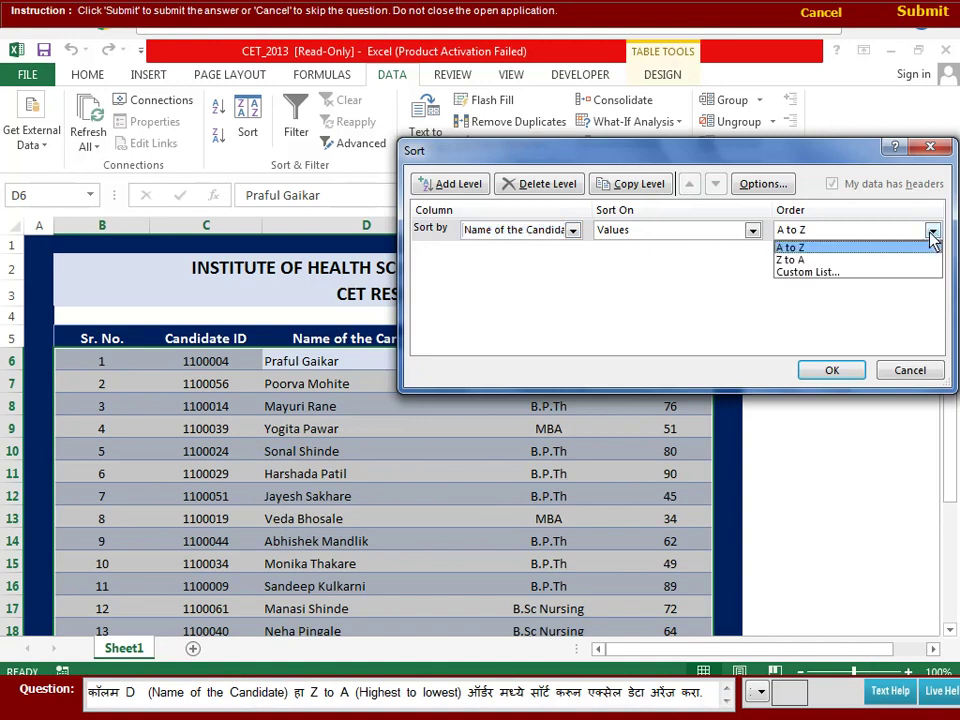
click(792, 260)
click(836, 378)
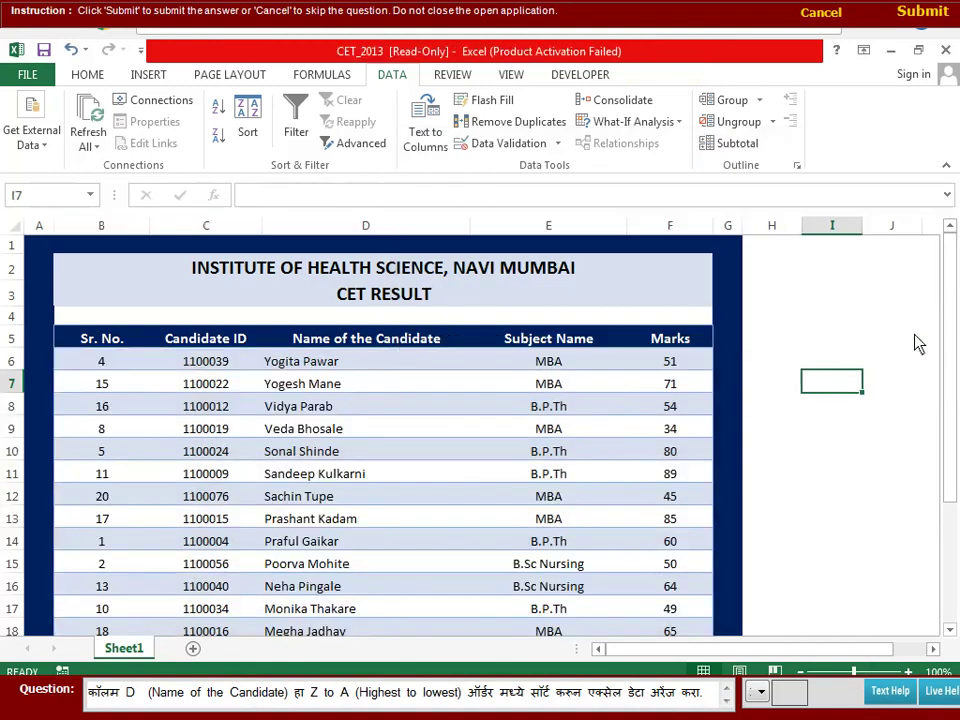
click(917, 18)
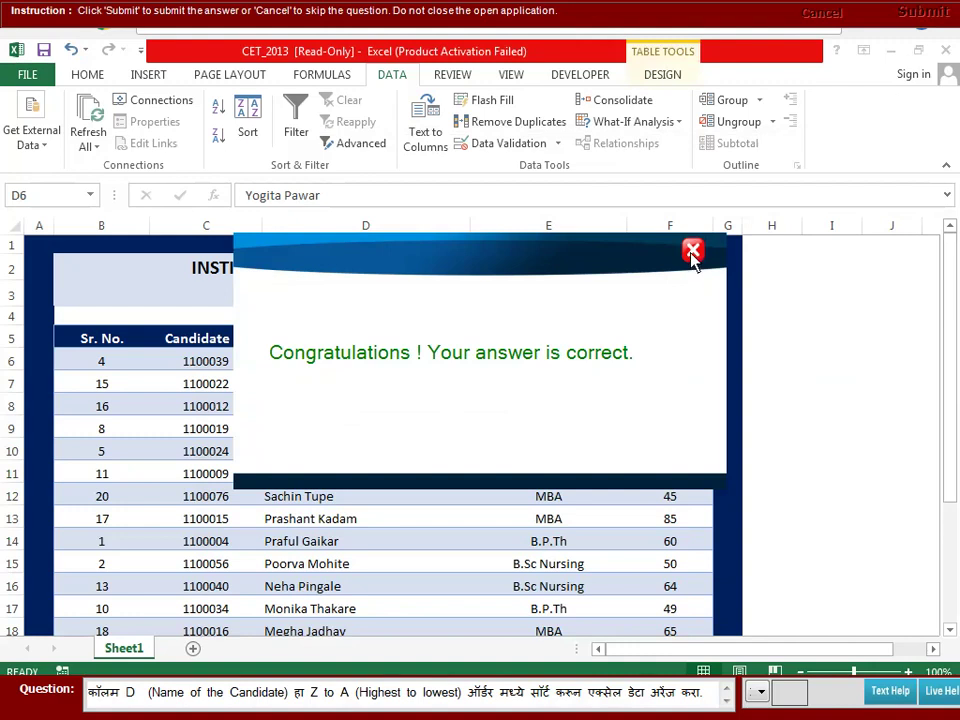
click(692, 250)
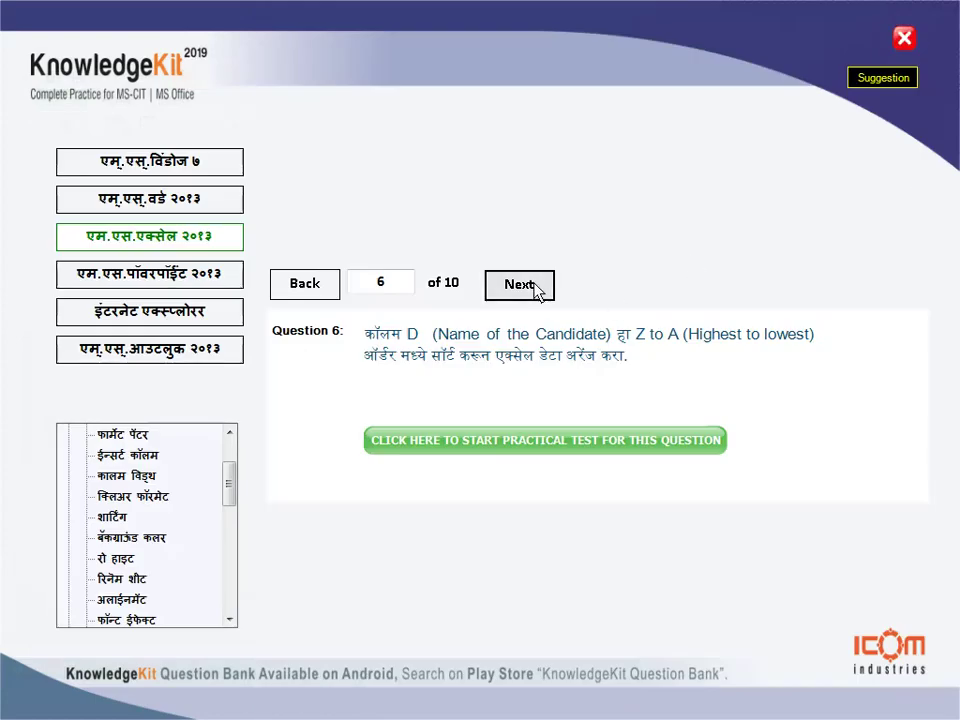
click(537, 291)
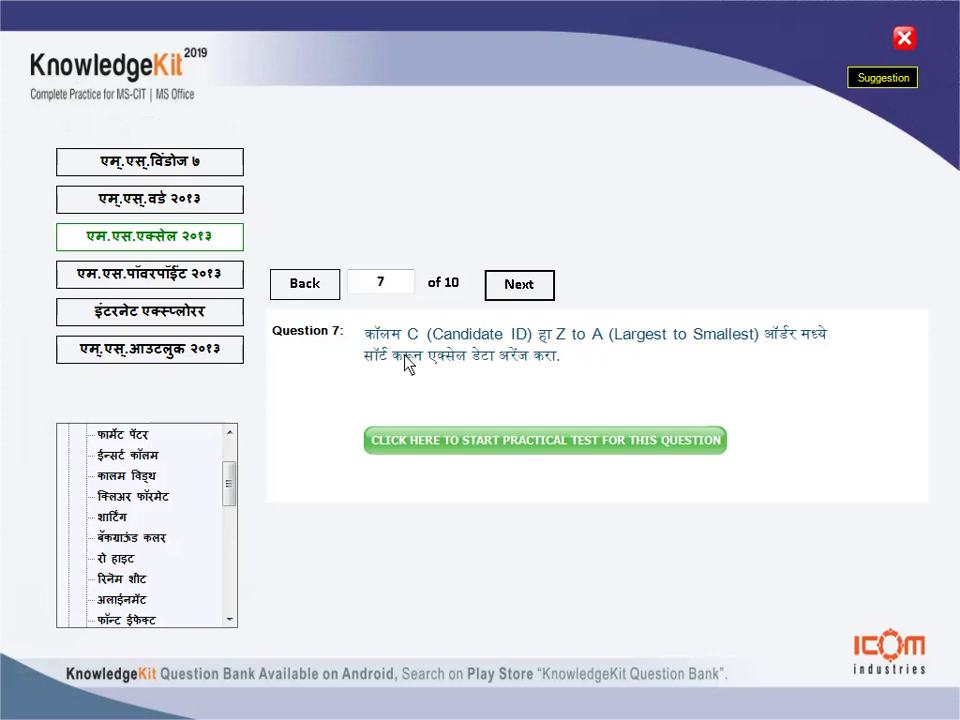
Step: Launch Question 7's practice workbook and select the Candidate ID header
click(533, 448)
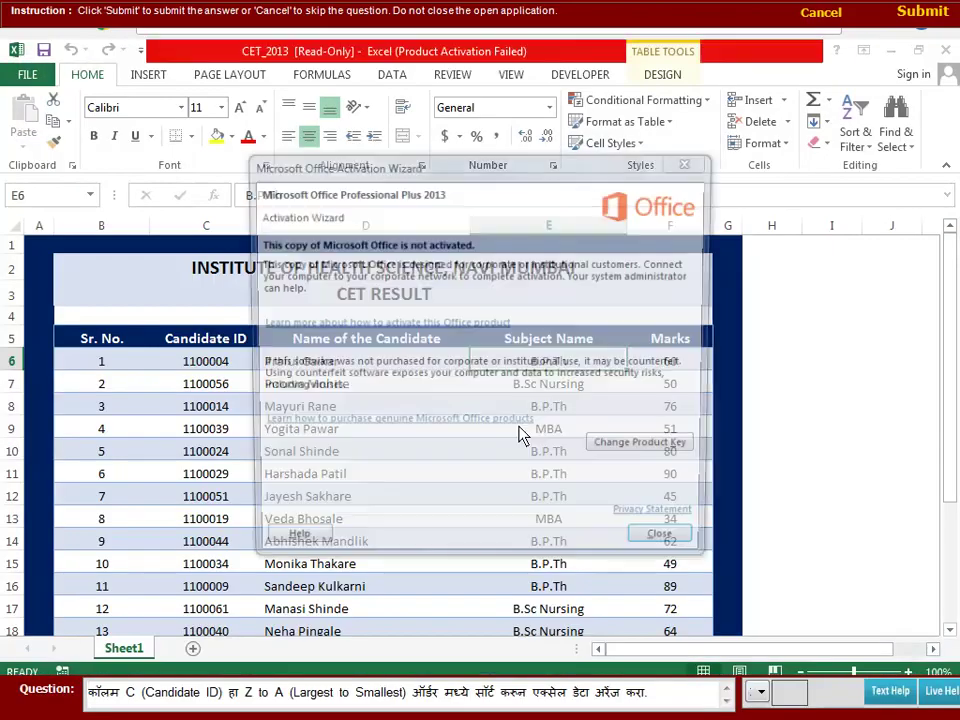
click(667, 547)
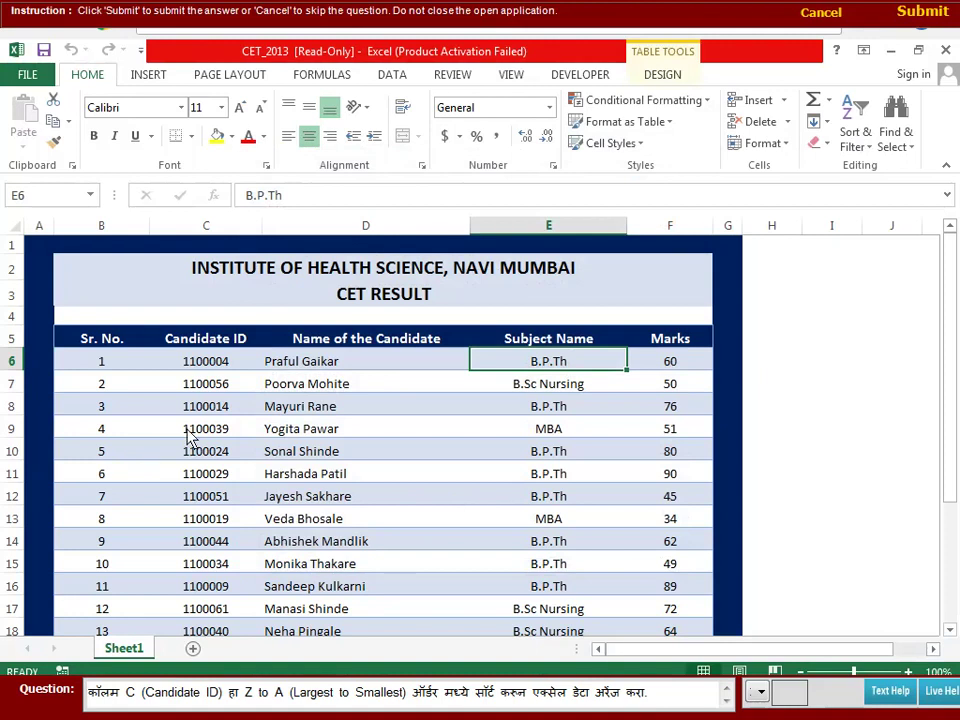
click(207, 338)
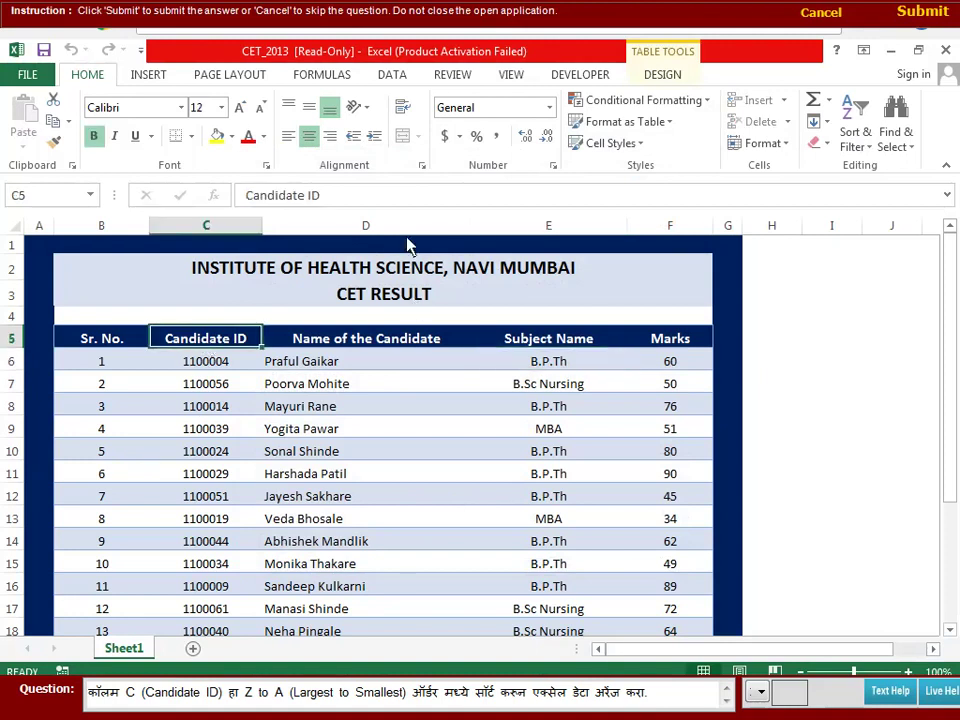
Step: Sort the CET result by Candidate ID, Largest to Smallest, and submit it
click(392, 74)
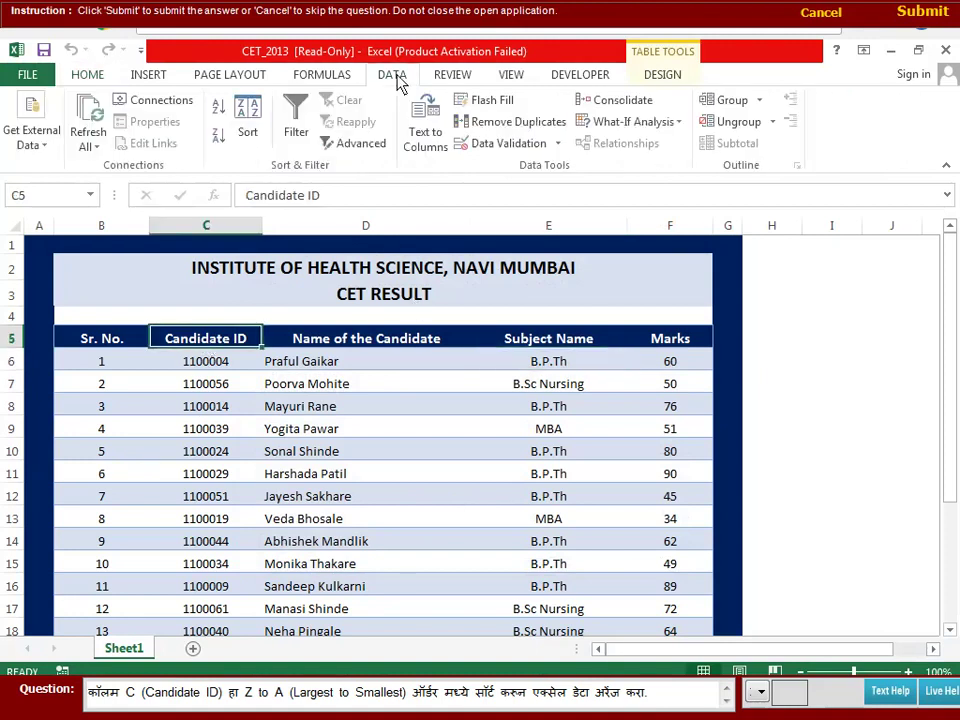
click(251, 140)
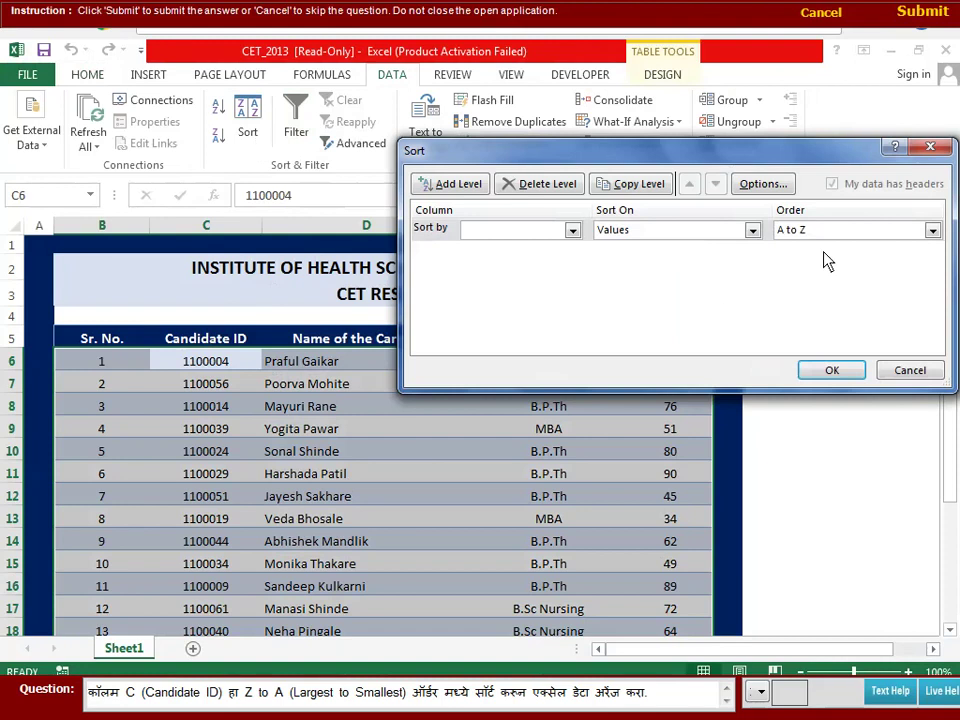
click(572, 230)
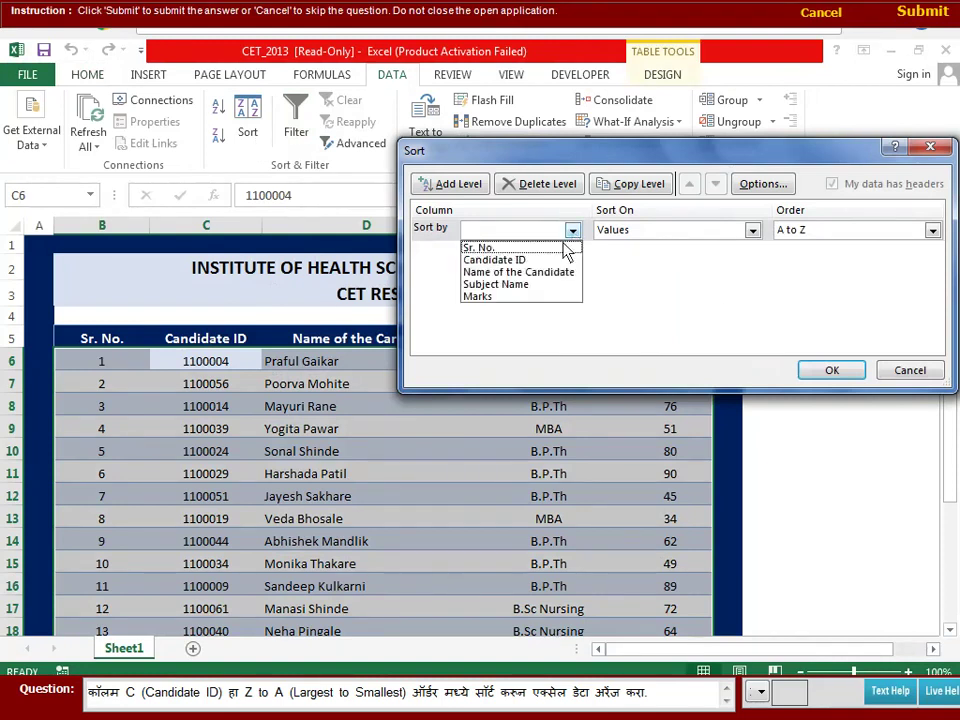
click(525, 261)
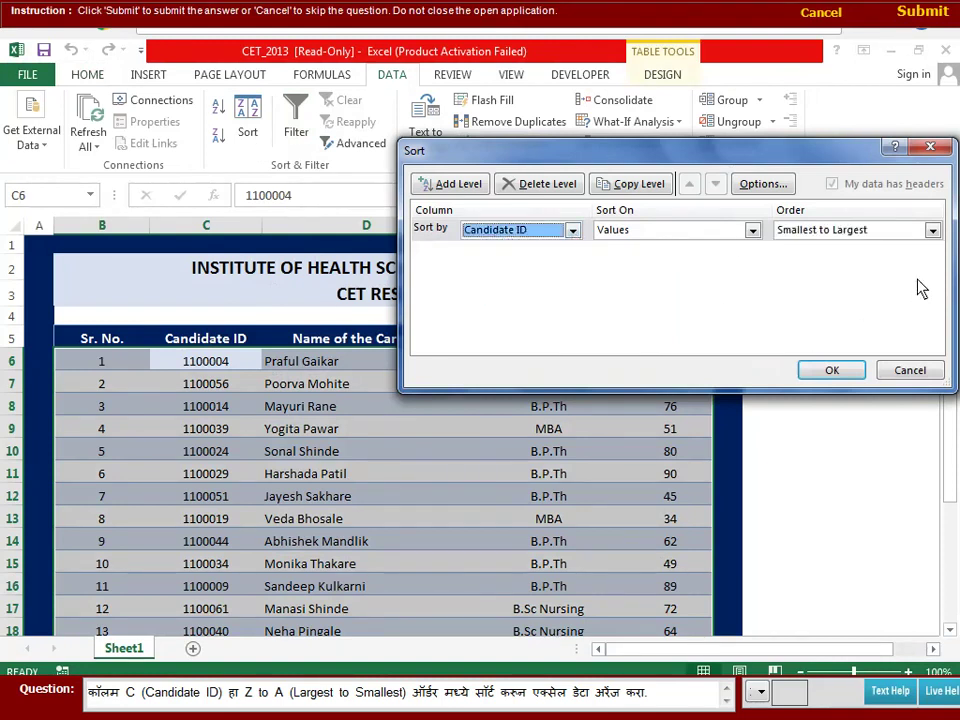
click(932, 230)
click(865, 260)
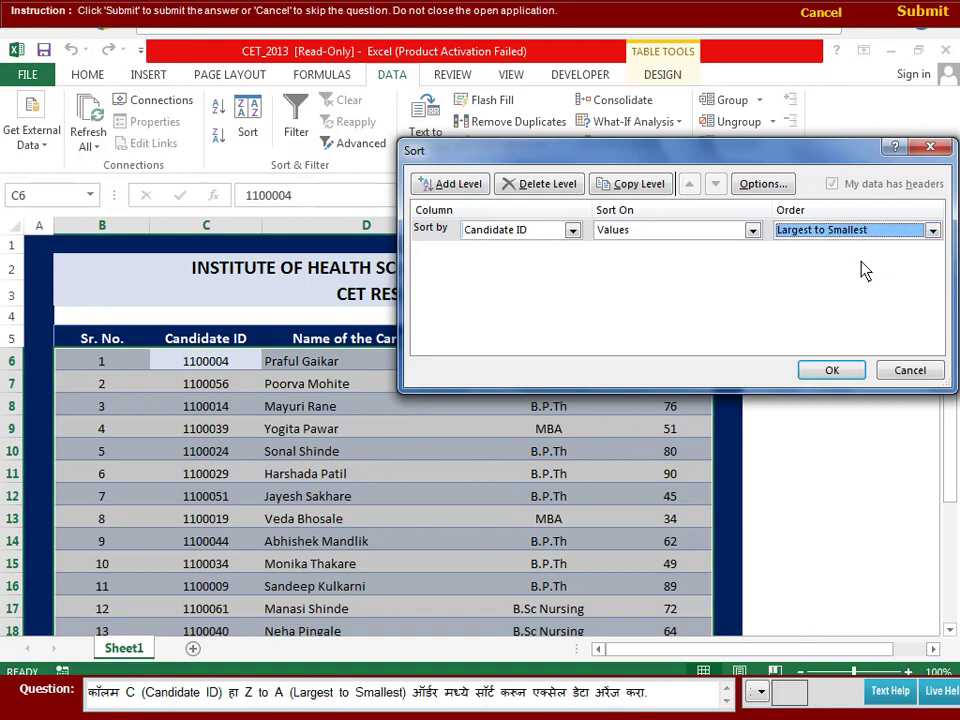
click(833, 372)
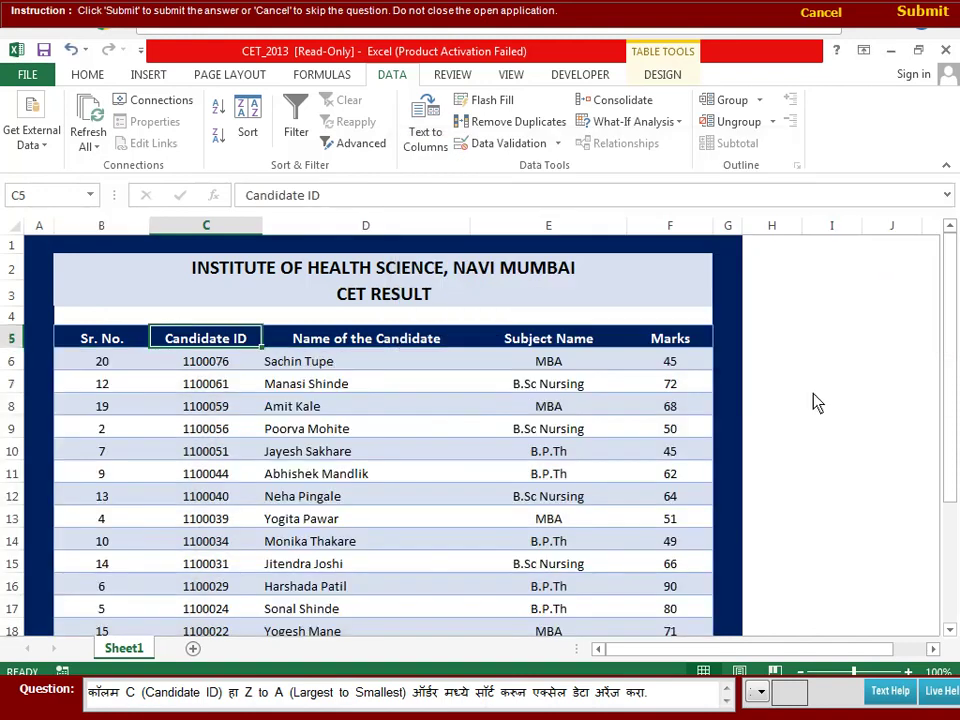
click(815, 405)
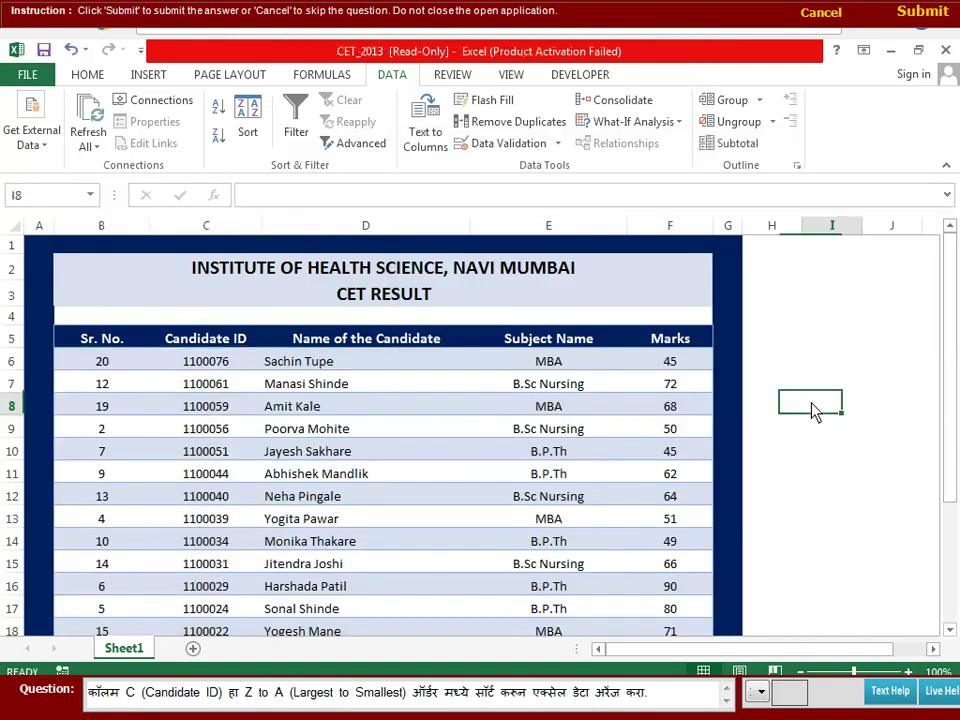
click(920, 14)
Step: Close Question 7's result, move to Question 8 and select the Marks heading in its workbook
click(691, 256)
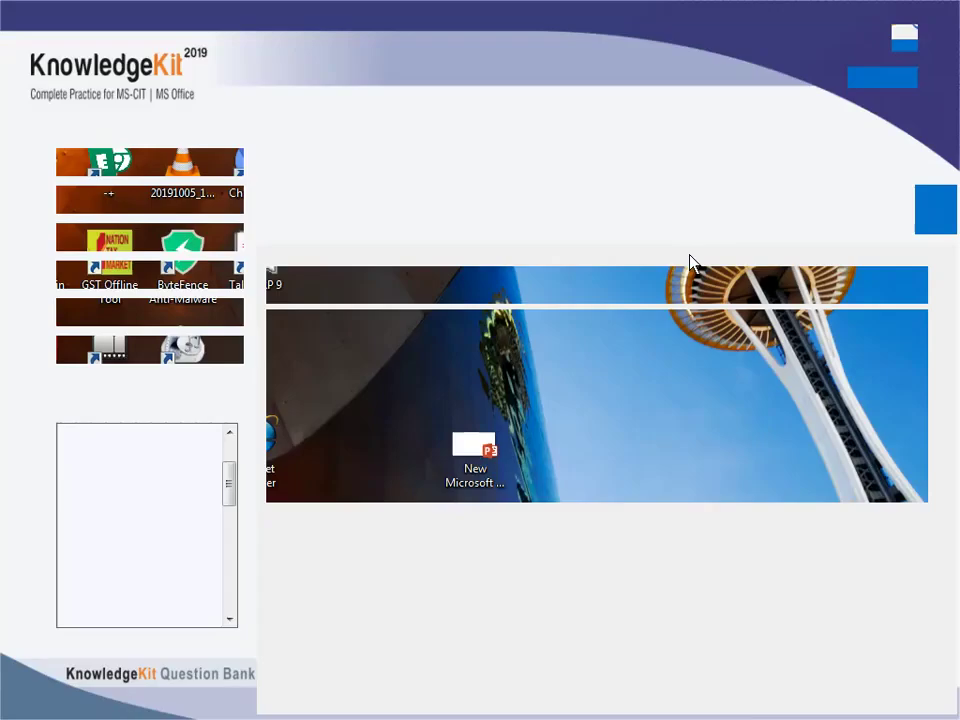
click(519, 286)
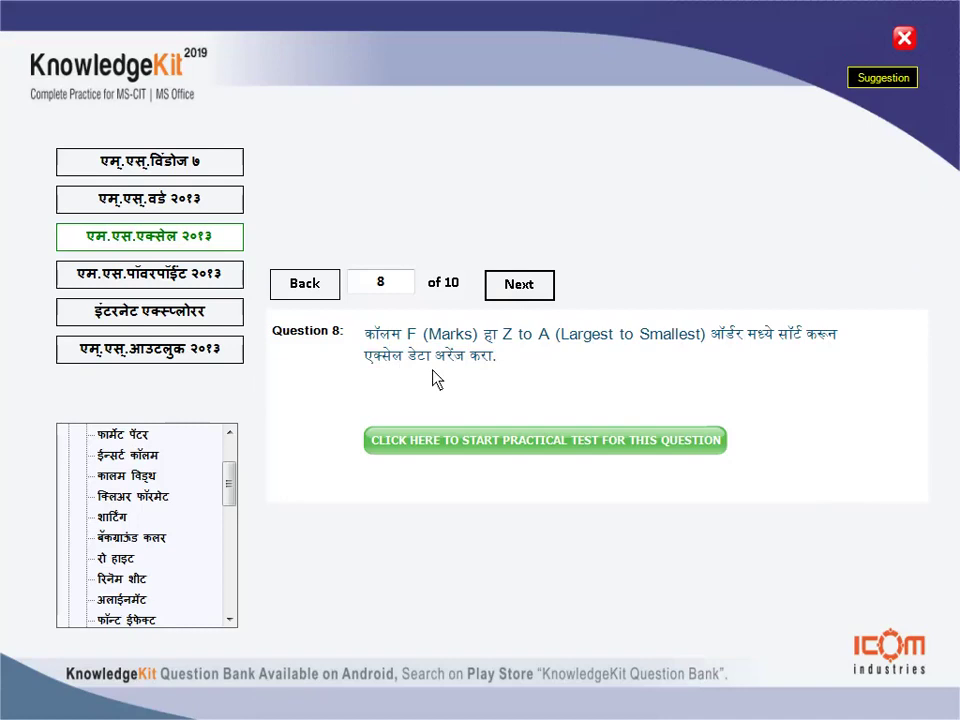
click(497, 441)
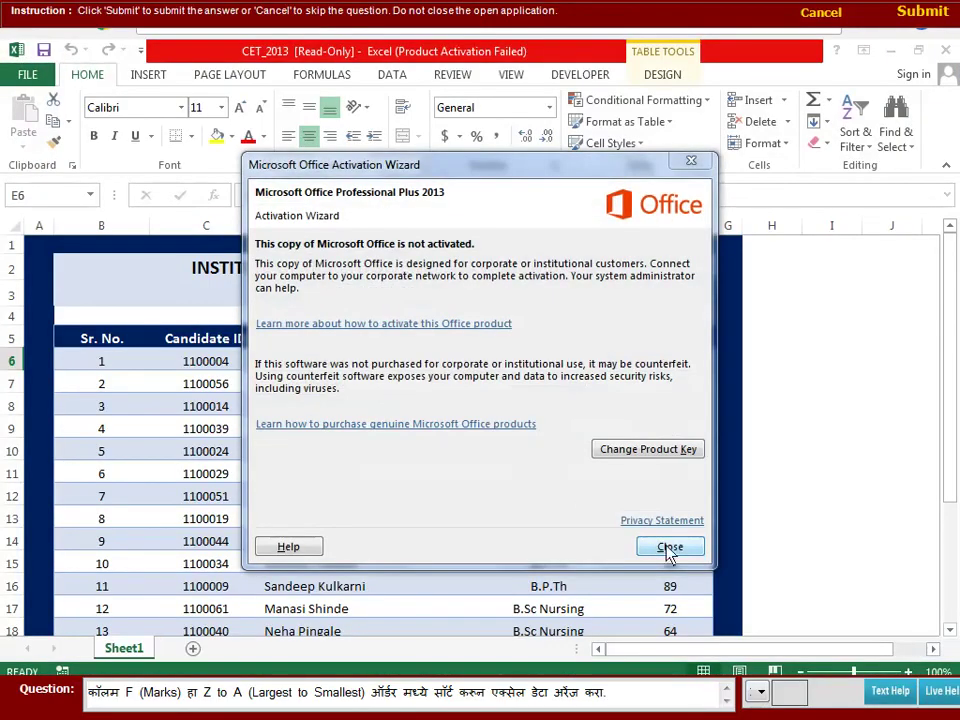
click(668, 550)
click(684, 342)
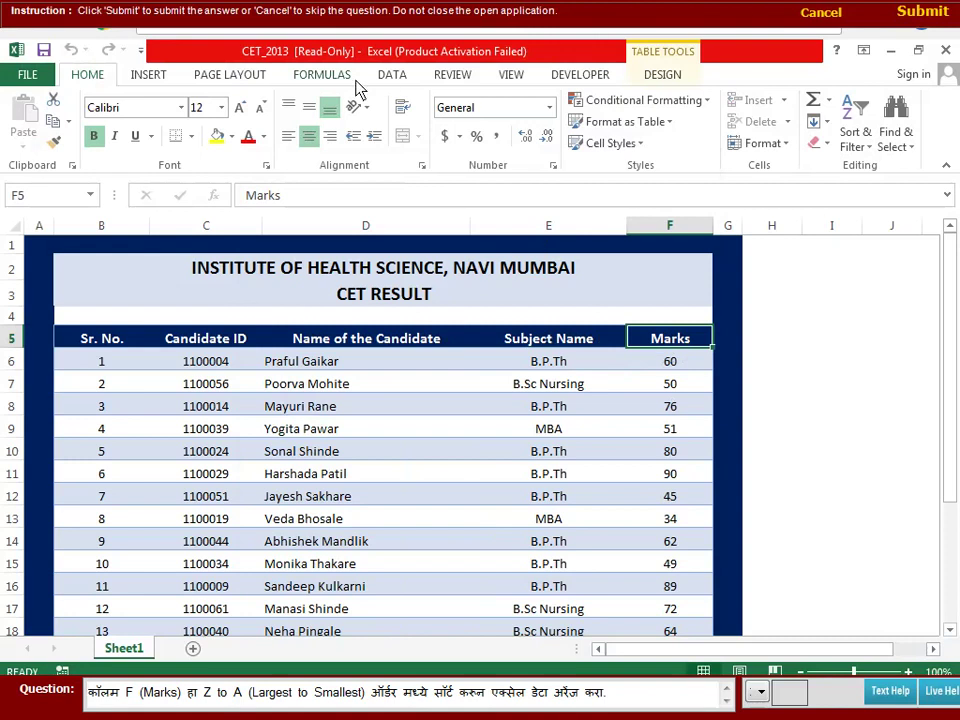
Step: Sort the table by Marks, Largest to Smallest, submit it and close the result
click(394, 80)
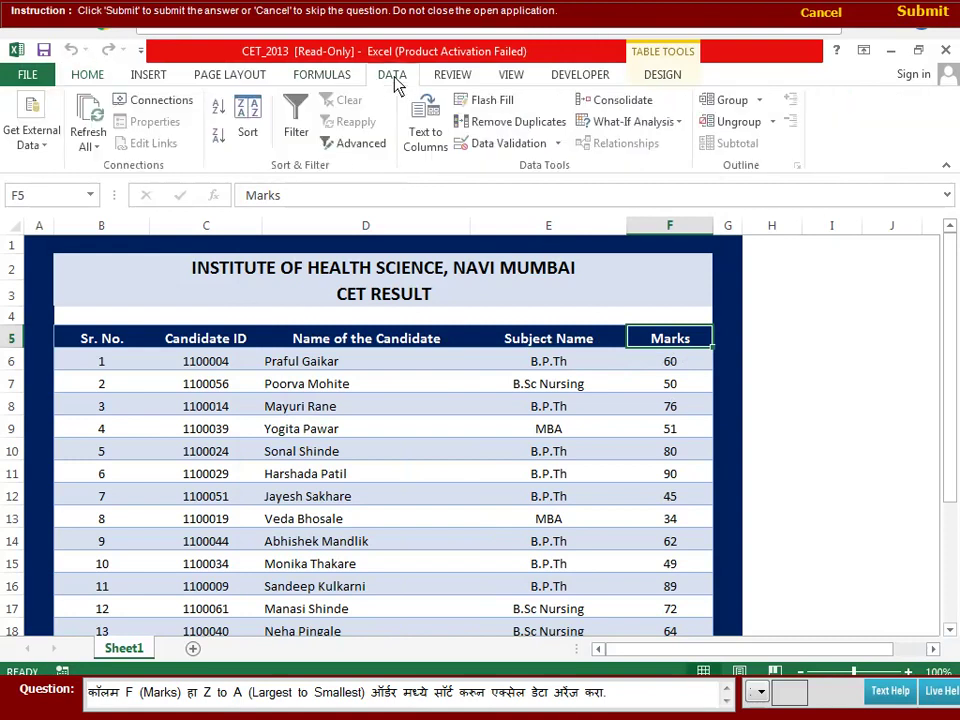
click(248, 132)
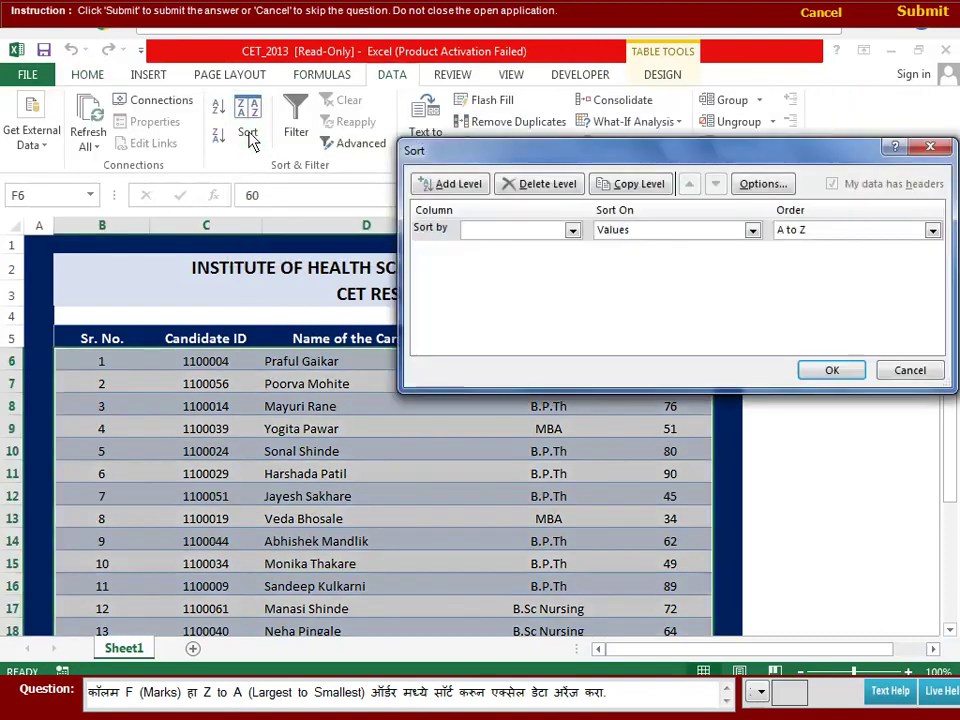
click(572, 231)
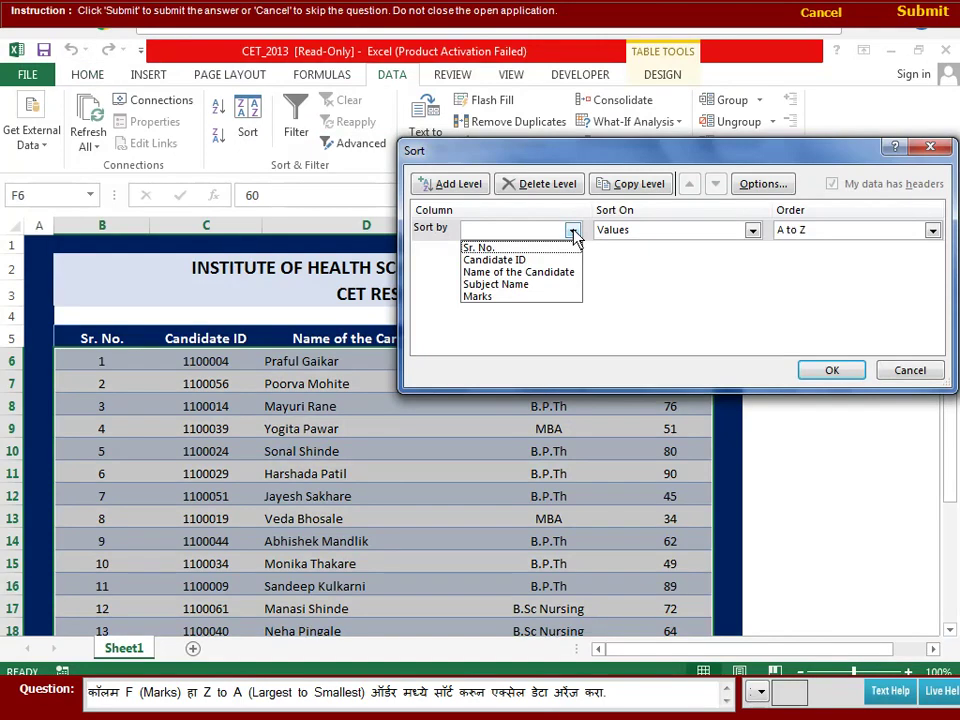
click(497, 297)
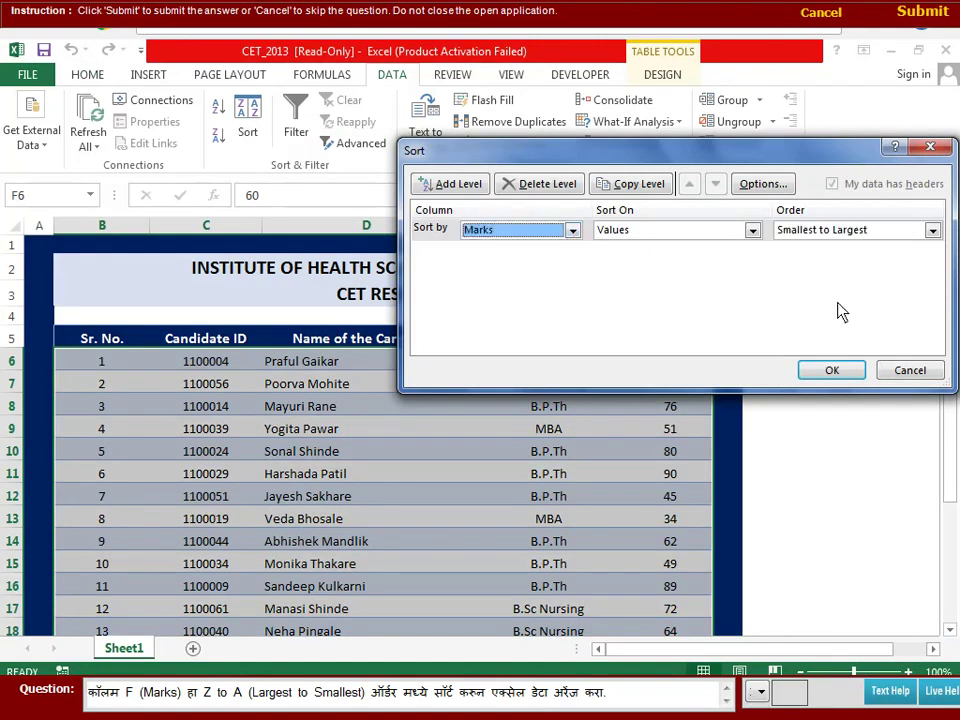
click(932, 231)
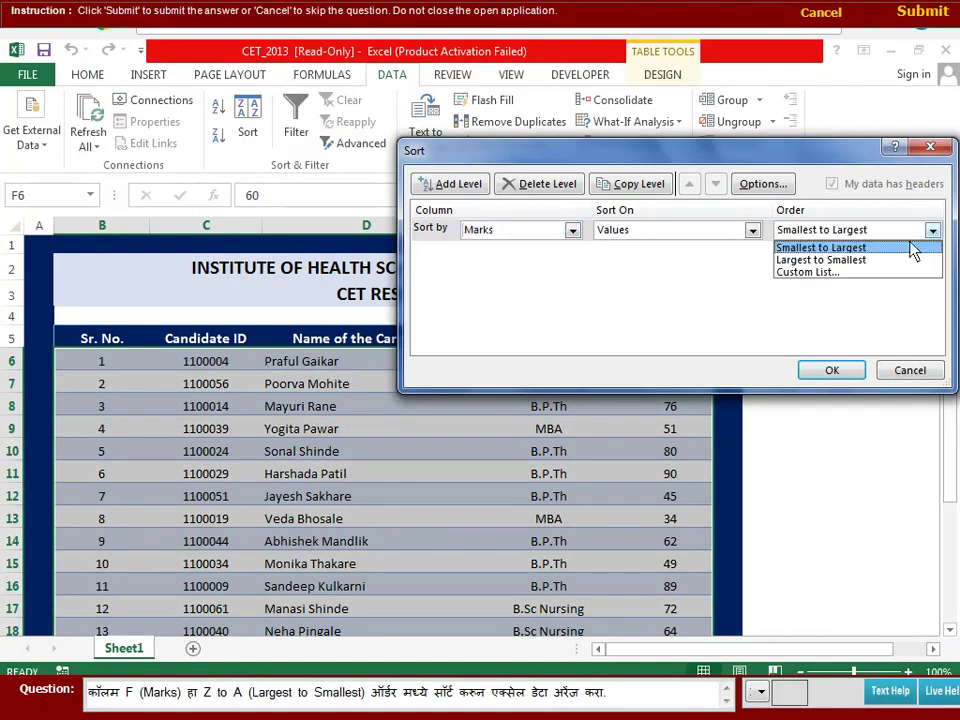
click(834, 262)
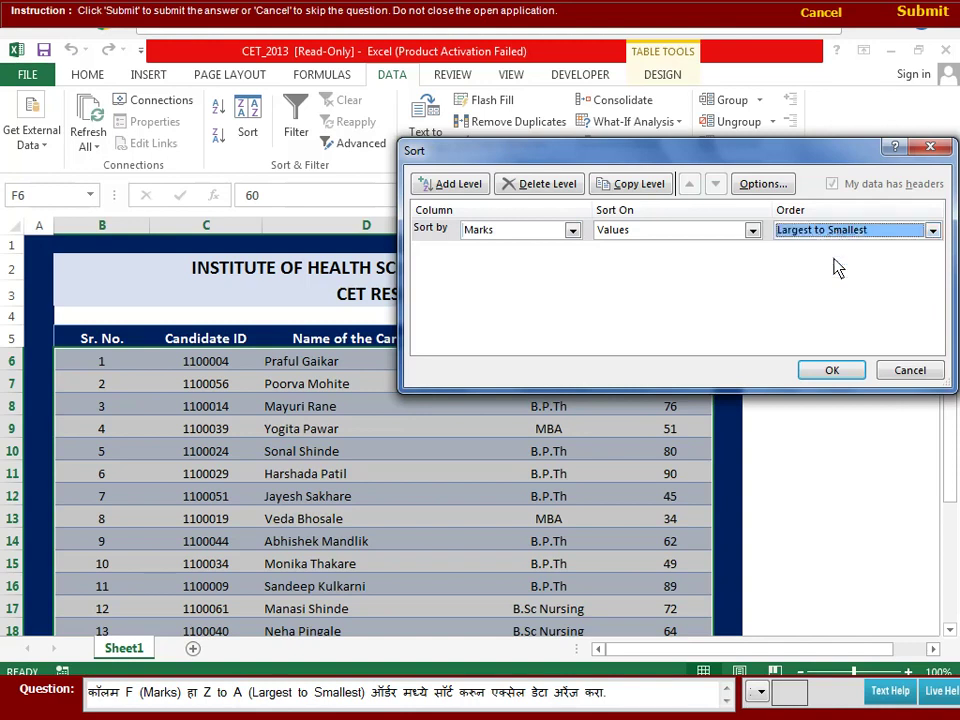
click(832, 378)
click(922, 18)
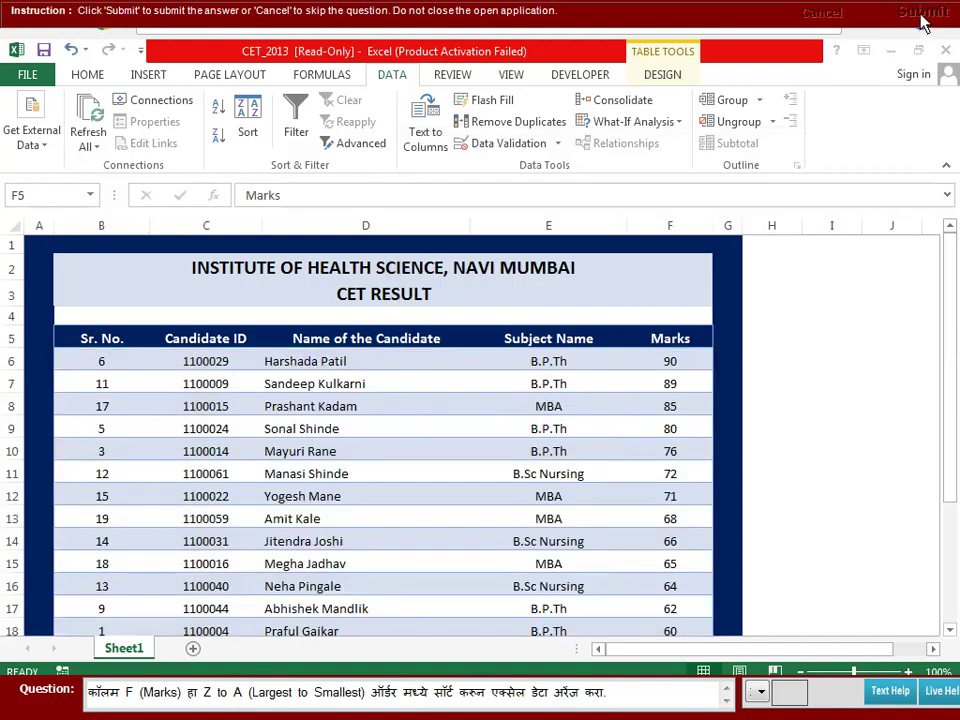
click(694, 252)
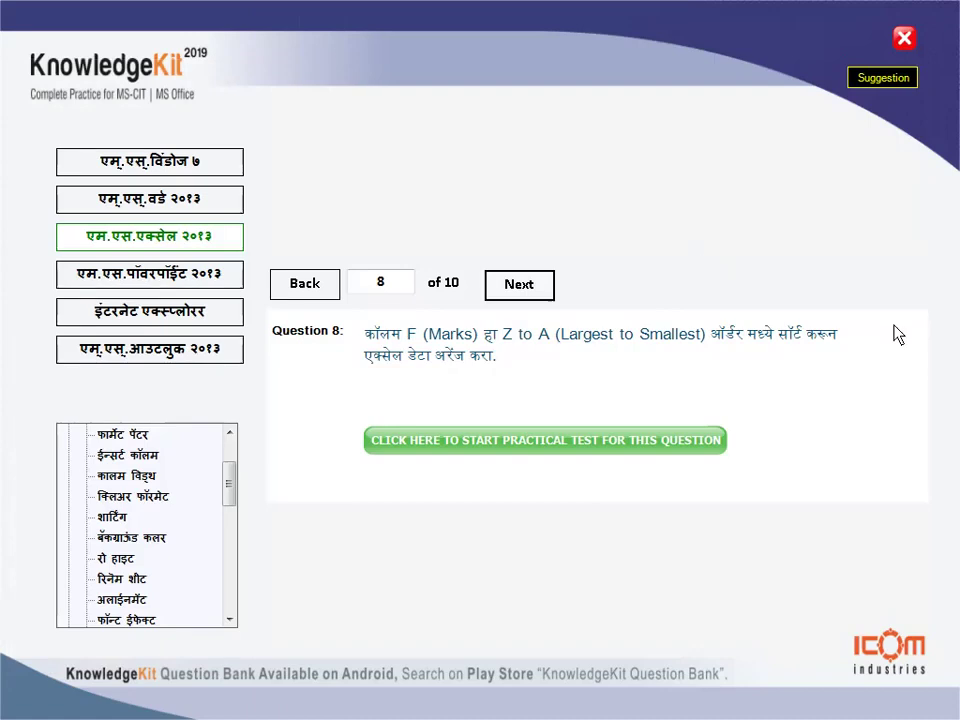
Step: Move to Question 9 and launch its practice workbook, restarting it once
click(540, 287)
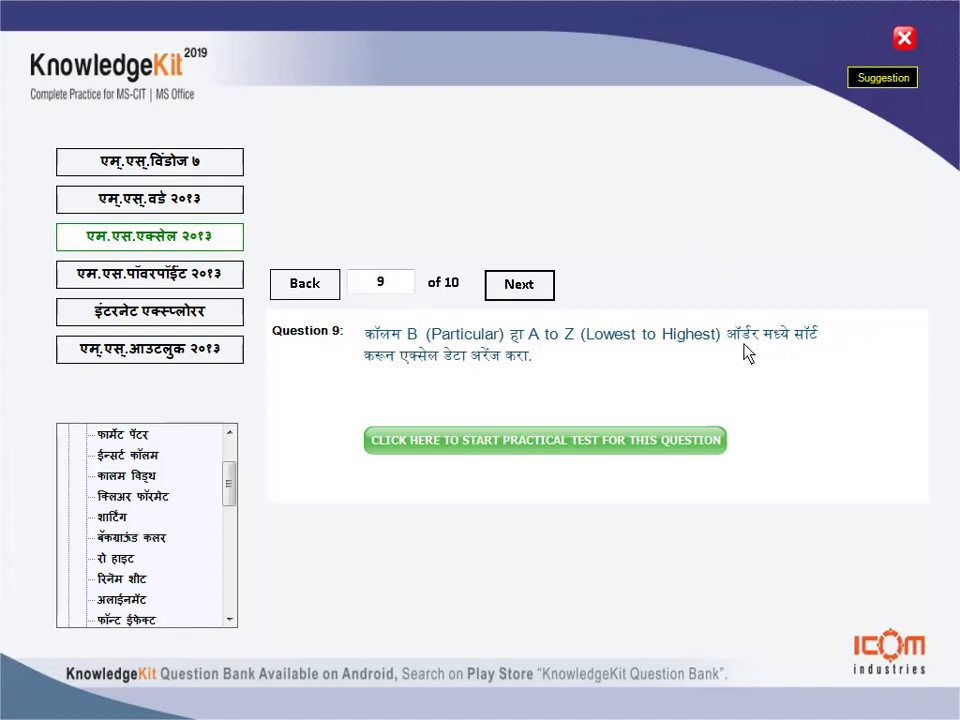
click(483, 442)
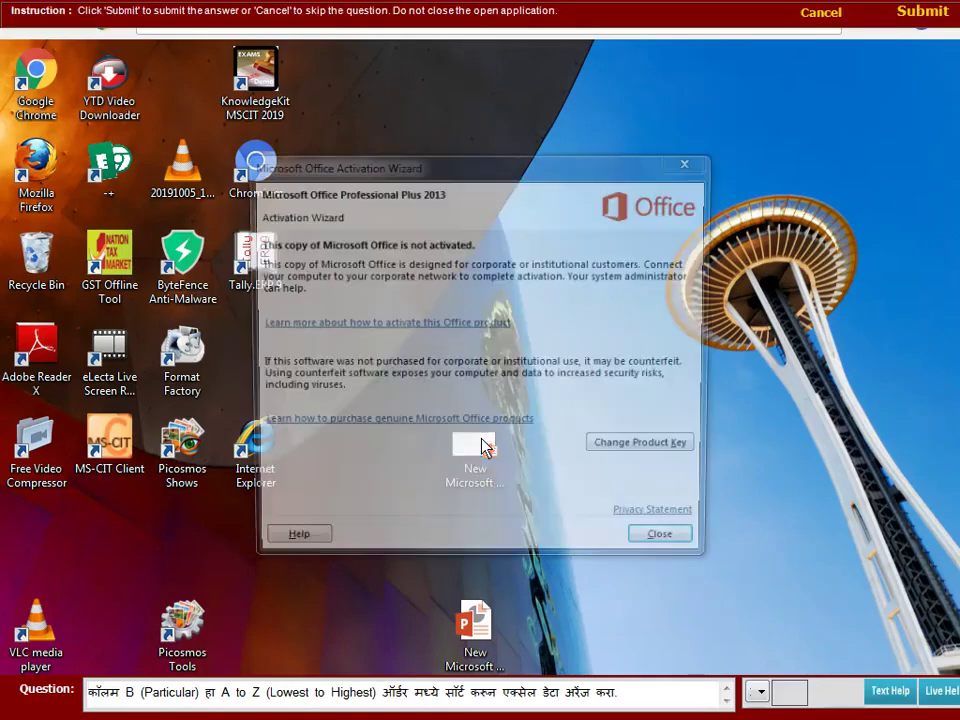
click(670, 538)
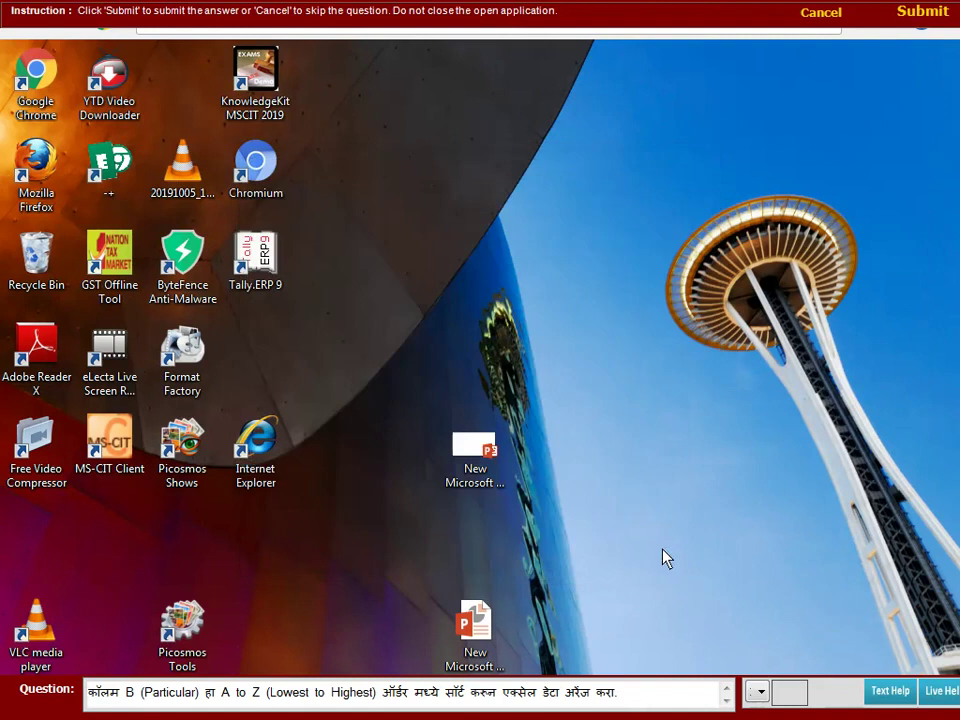
click(821, 13)
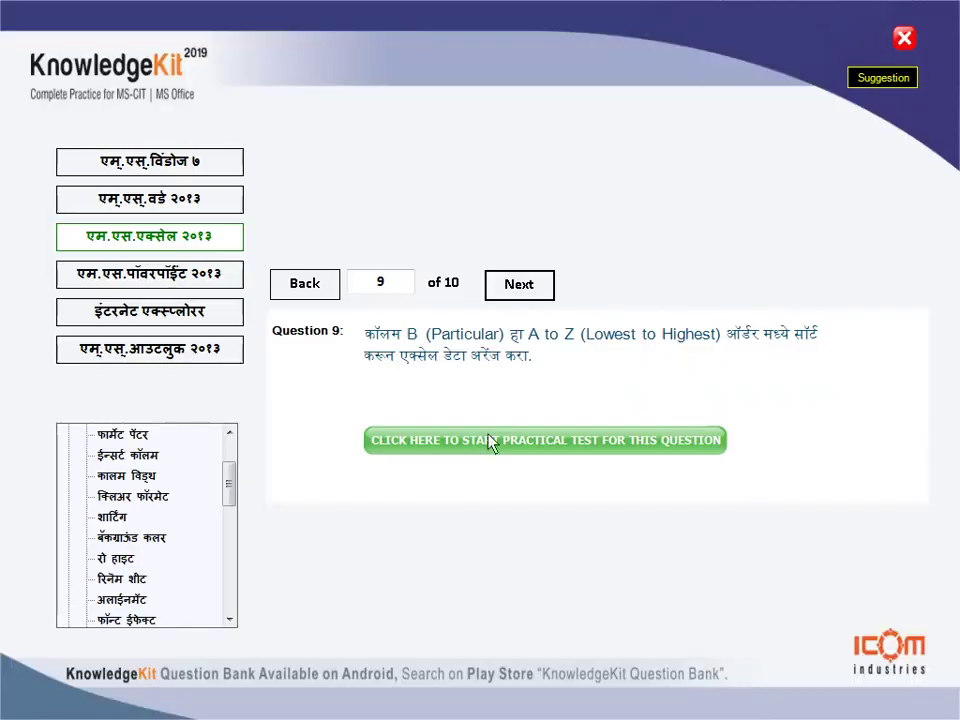
click(505, 442)
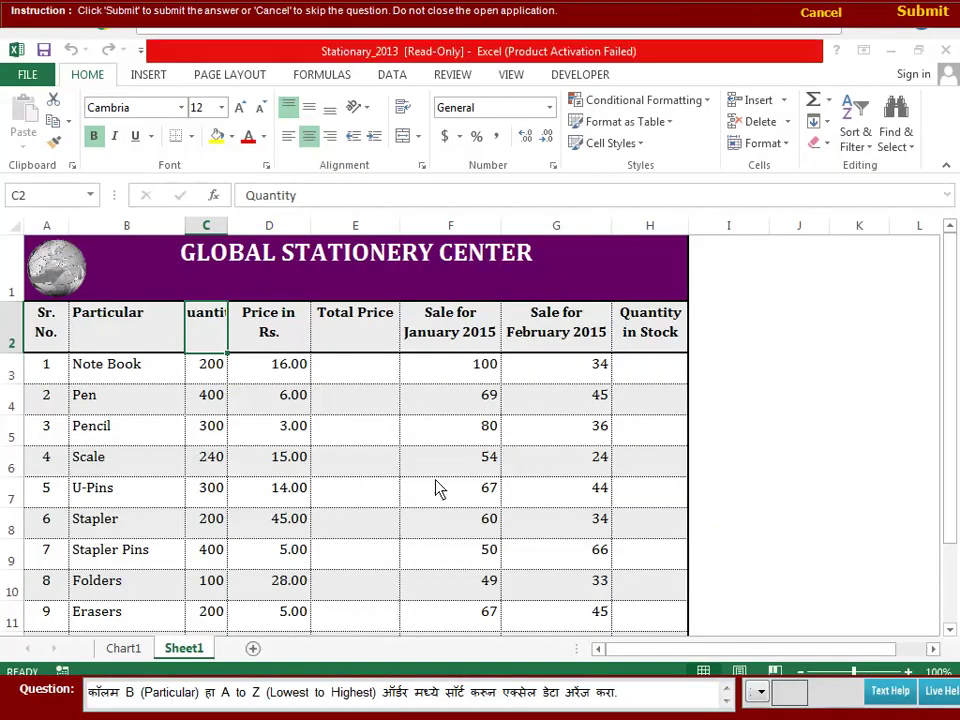
click(672, 548)
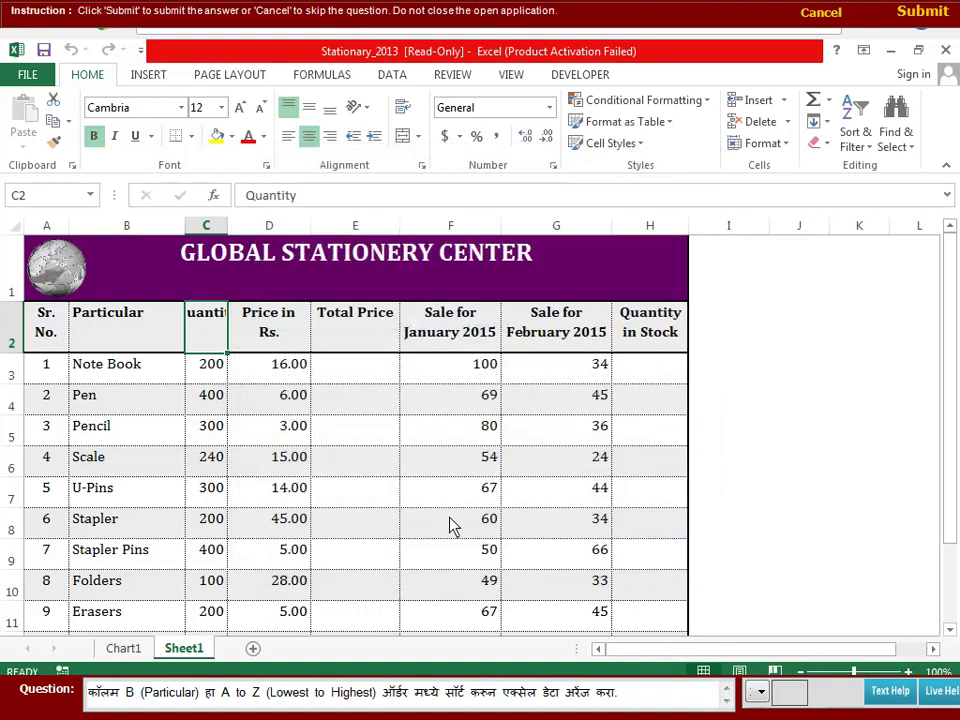
Step: Sort the stationery list by Particular in A to Z order
click(115, 343)
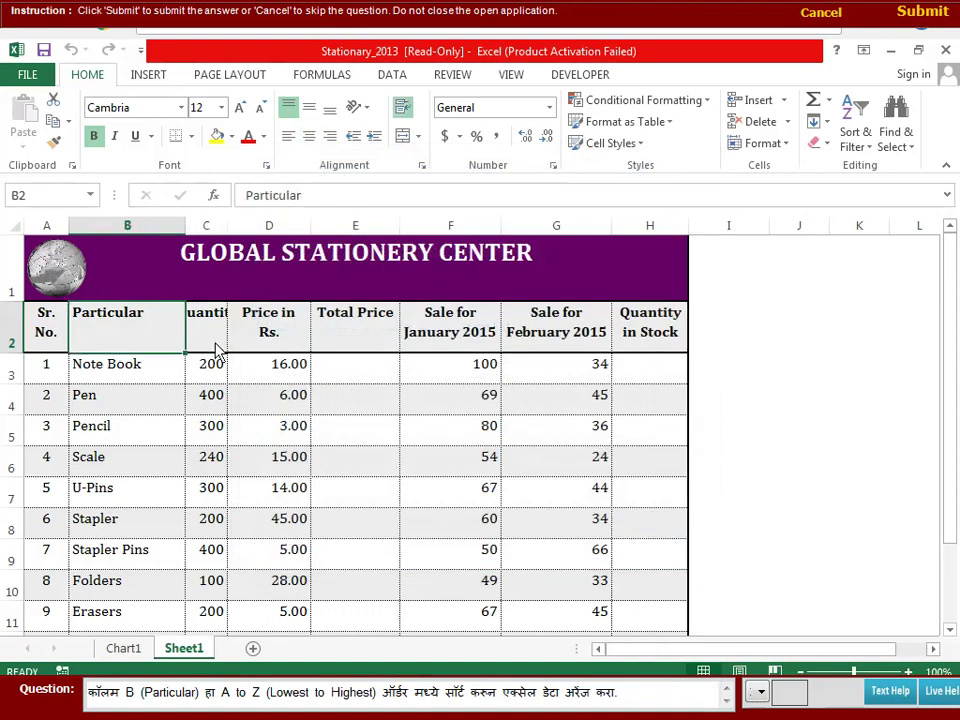
click(394, 80)
click(250, 132)
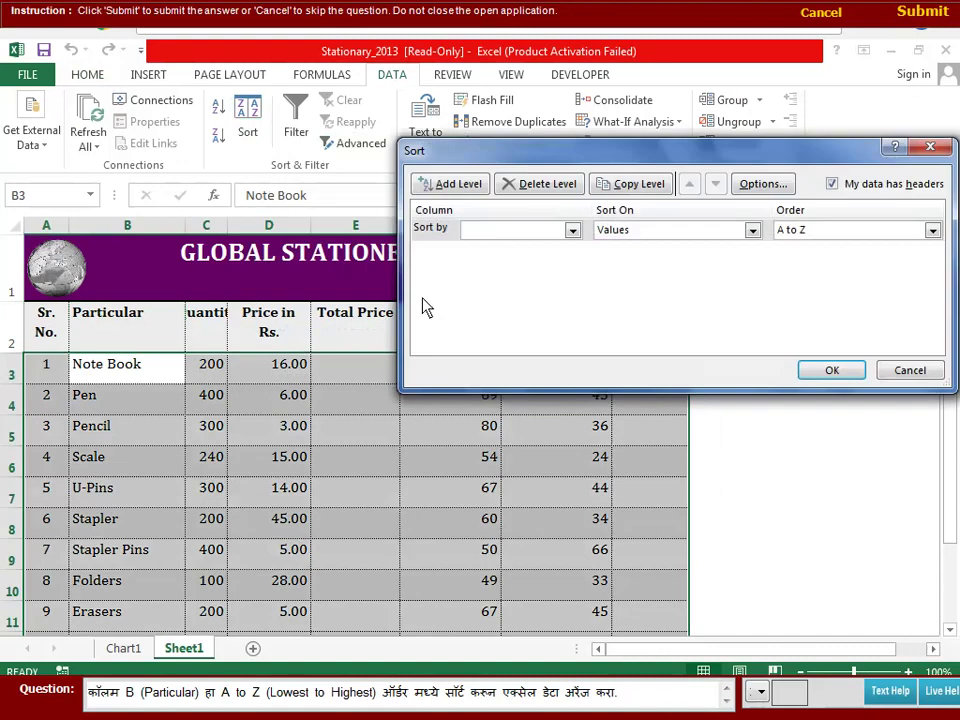
click(572, 231)
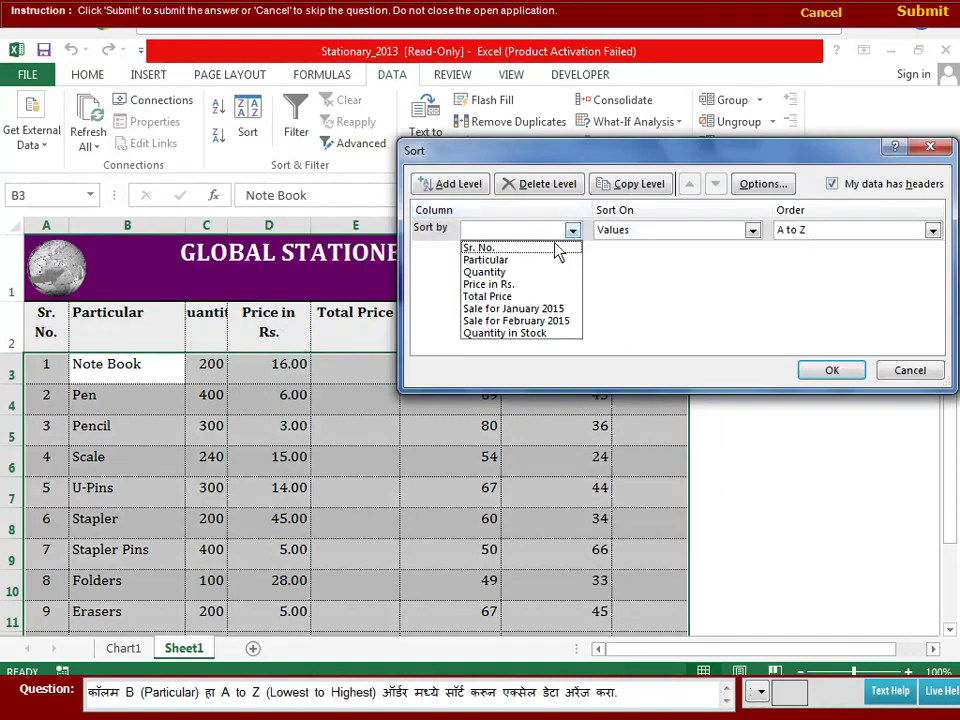
click(520, 260)
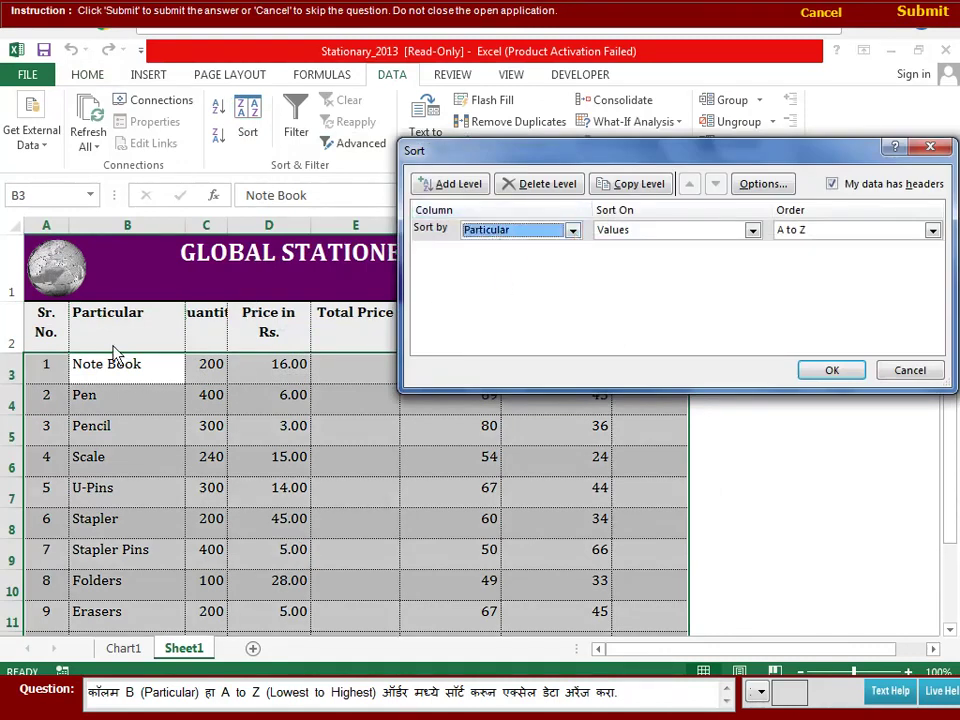
click(932, 231)
click(795, 246)
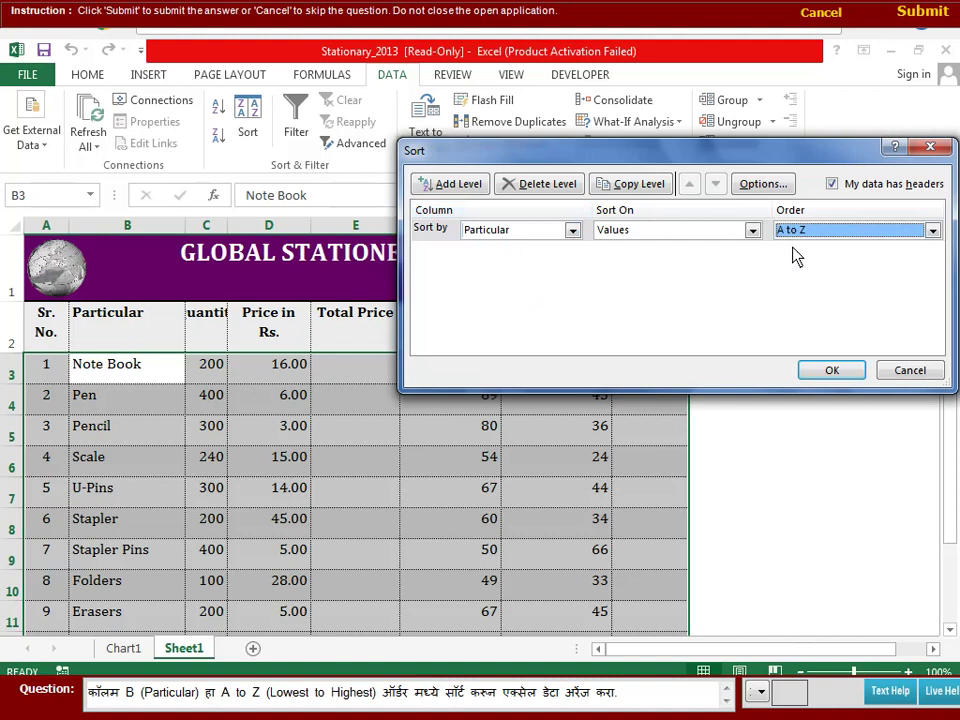
click(828, 372)
Step: Submit the sorted list, close the result and advance to Question 10
click(915, 18)
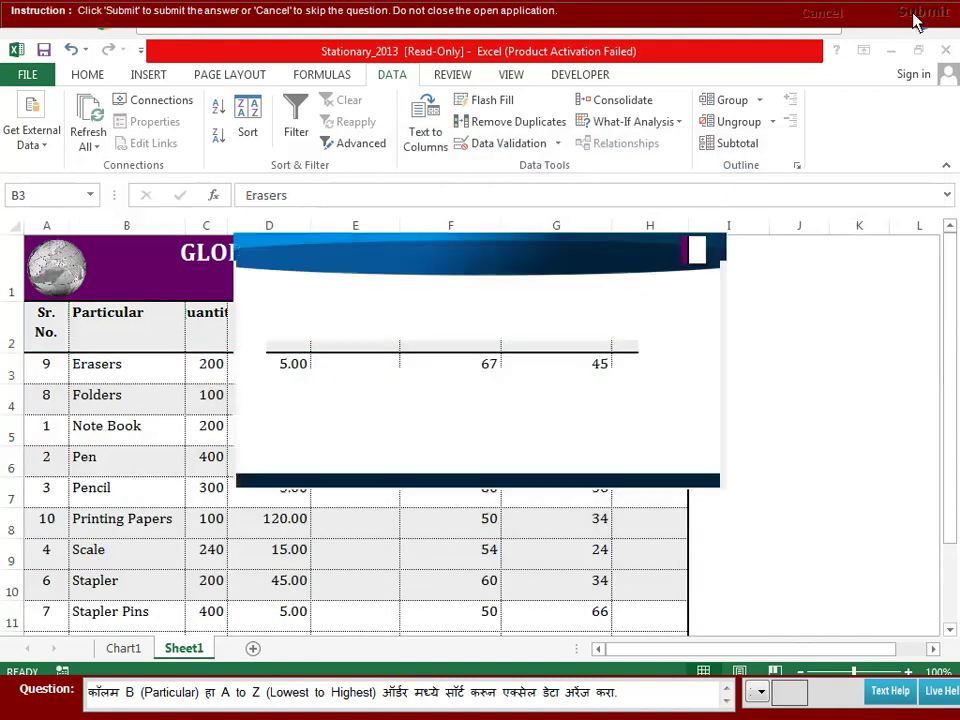
click(697, 253)
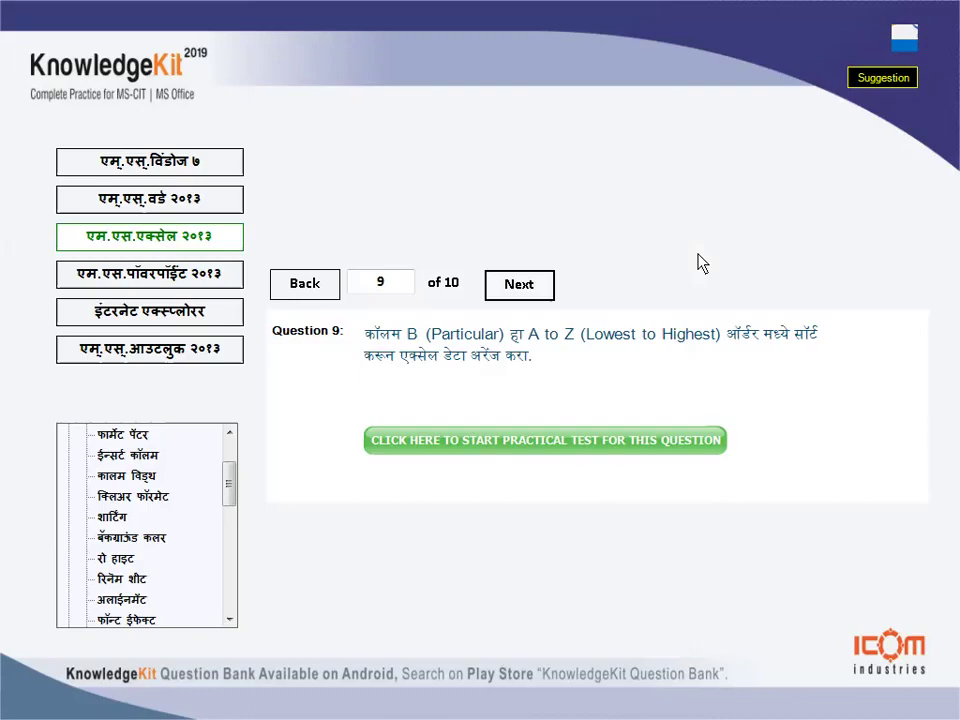
click(530, 292)
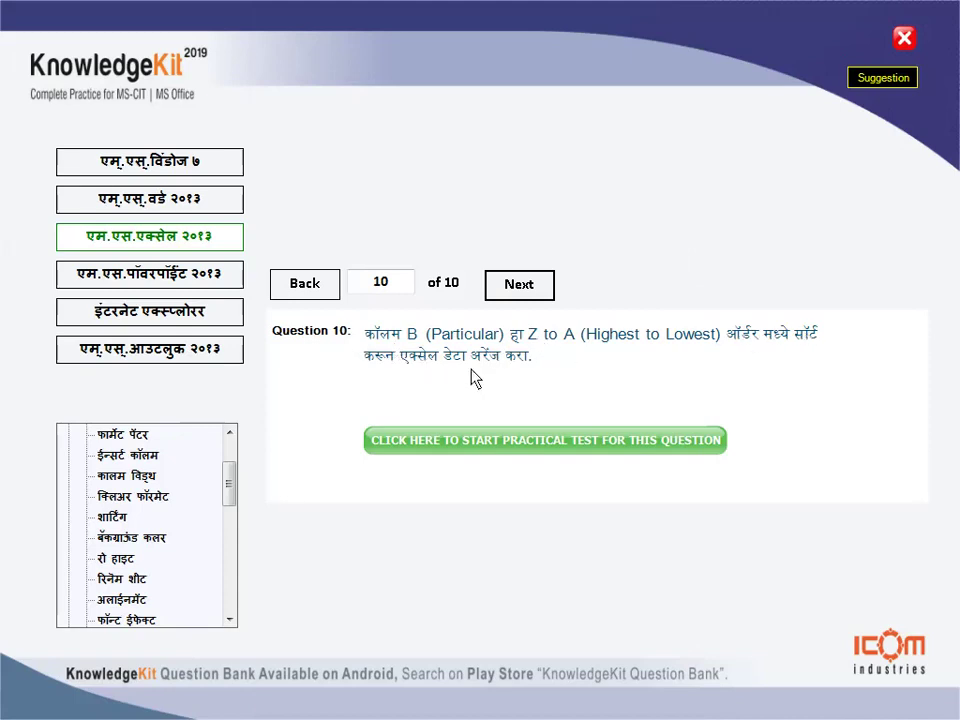
Step: Open Question 10's practice workbook and select the Particular column heading
click(476, 446)
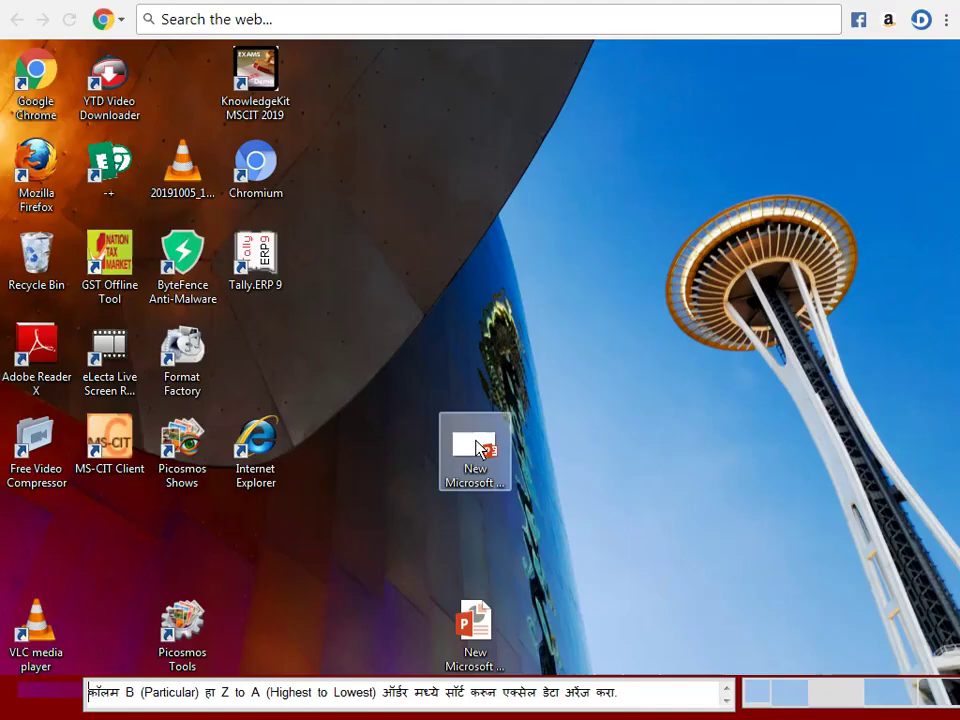
double_click(476, 446)
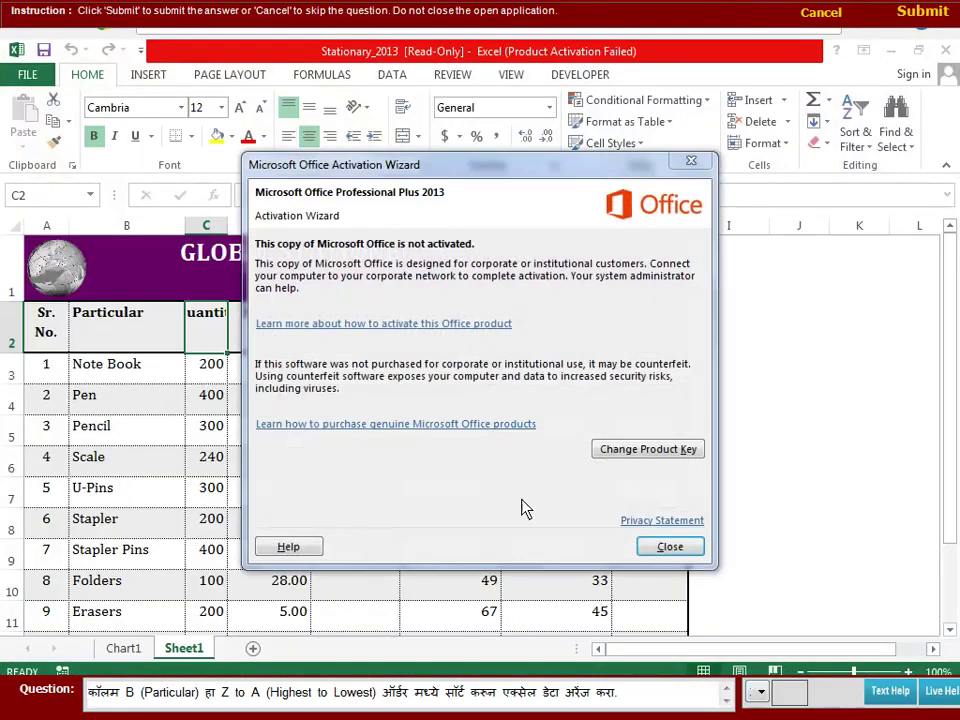
click(670, 547)
click(122, 337)
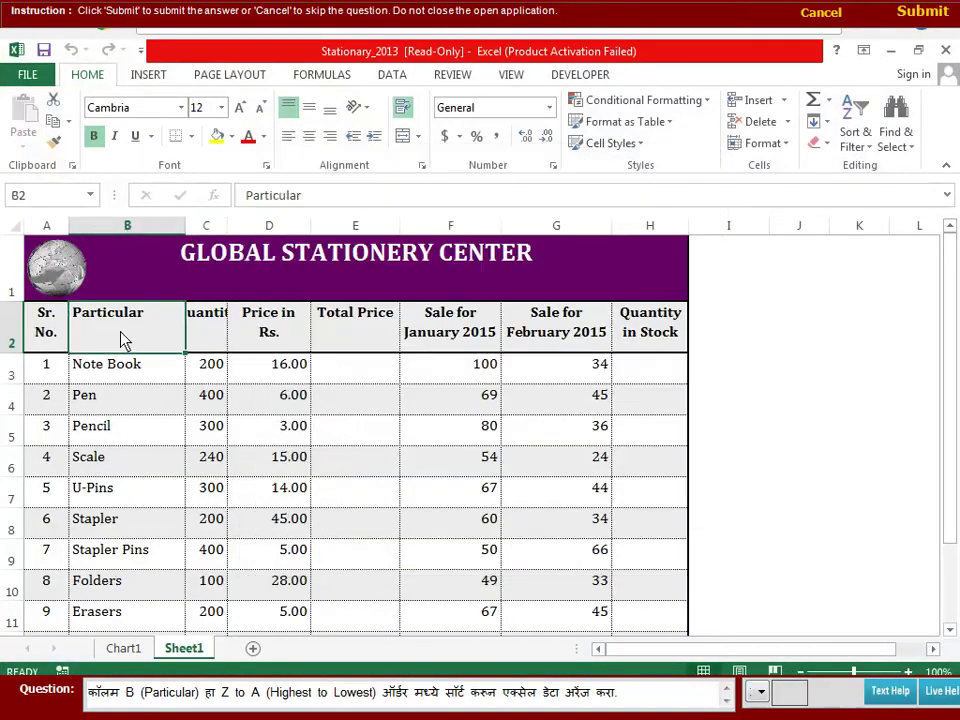
Step: Sort the stationery table by Particular, Z to A, submit it and close the result
click(392, 78)
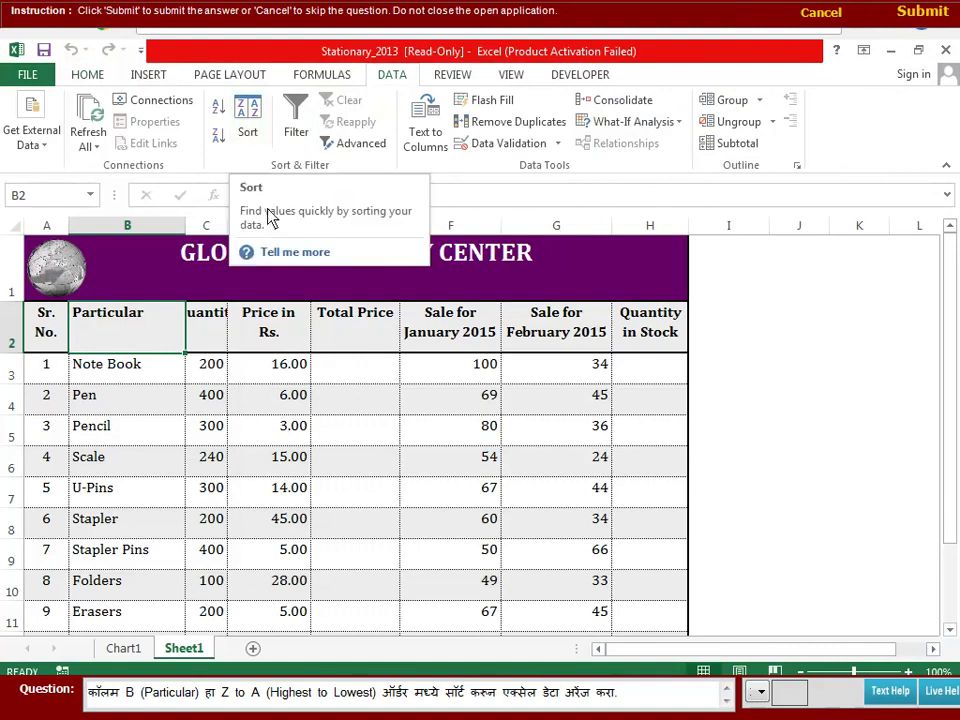
click(247, 132)
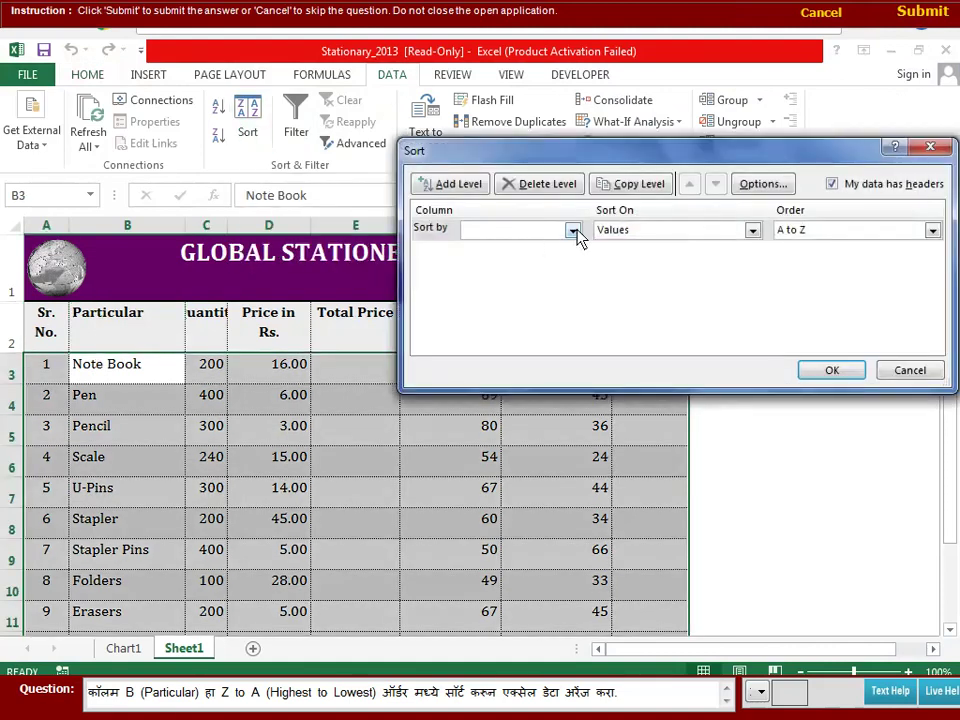
click(573, 231)
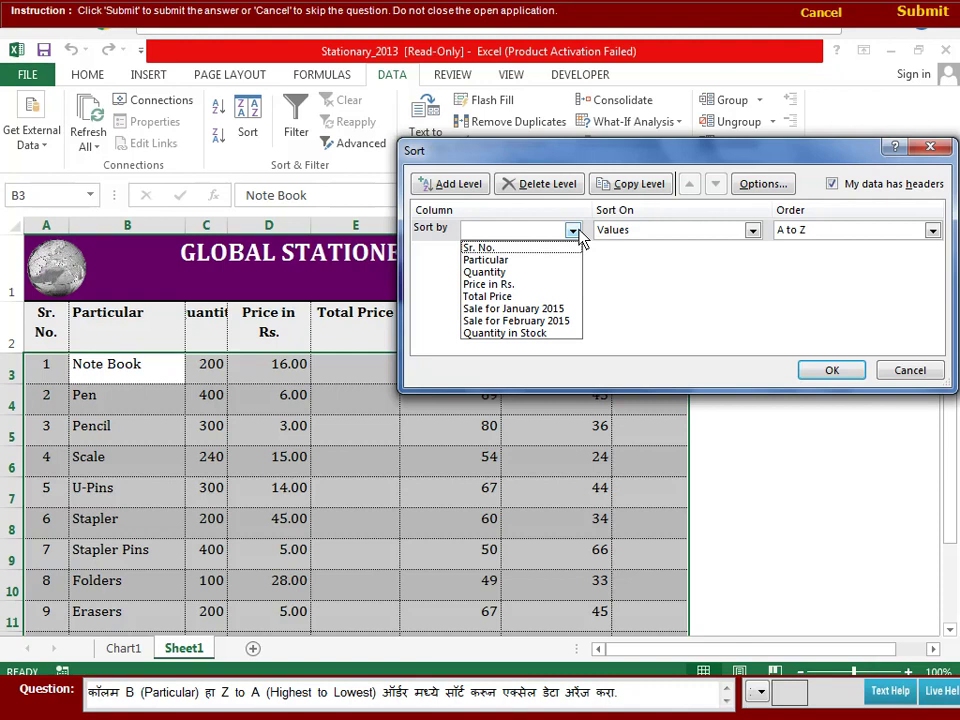
click(514, 260)
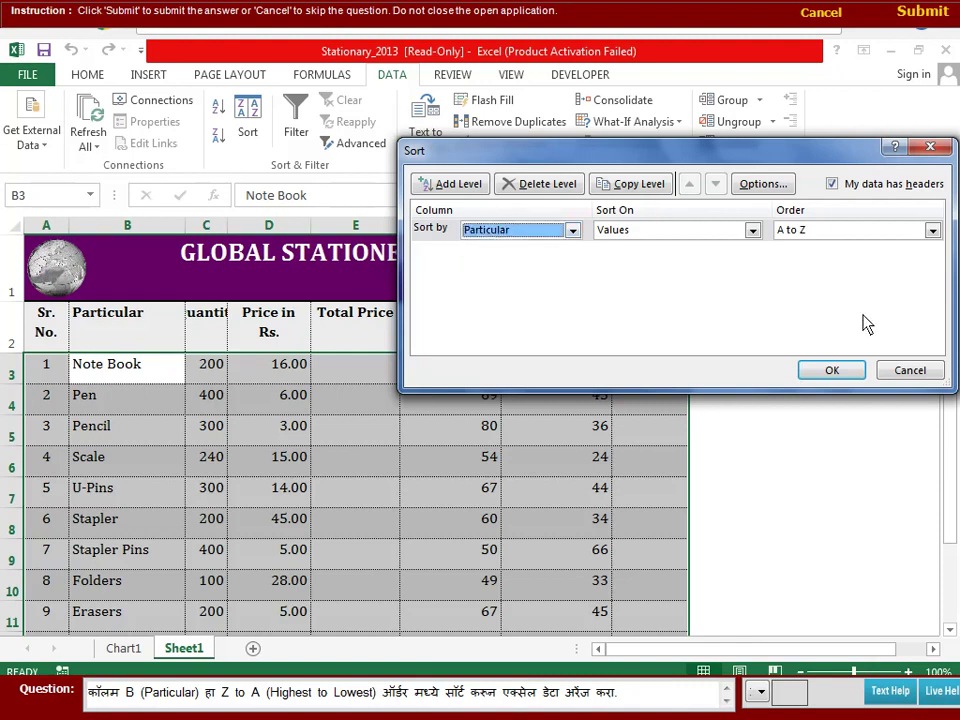
click(932, 231)
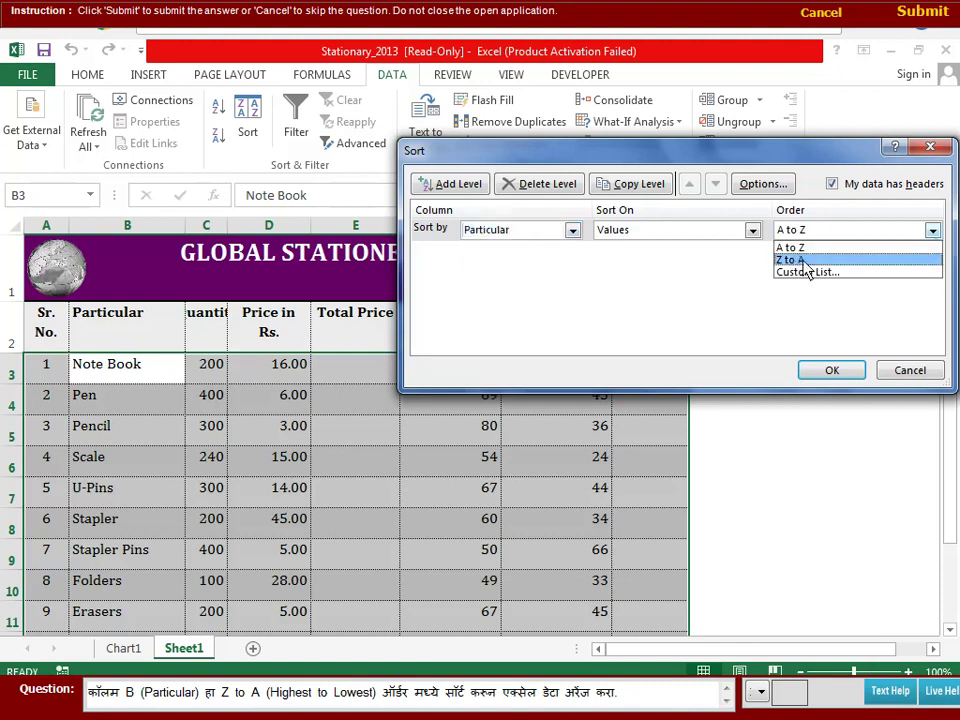
click(806, 262)
click(842, 377)
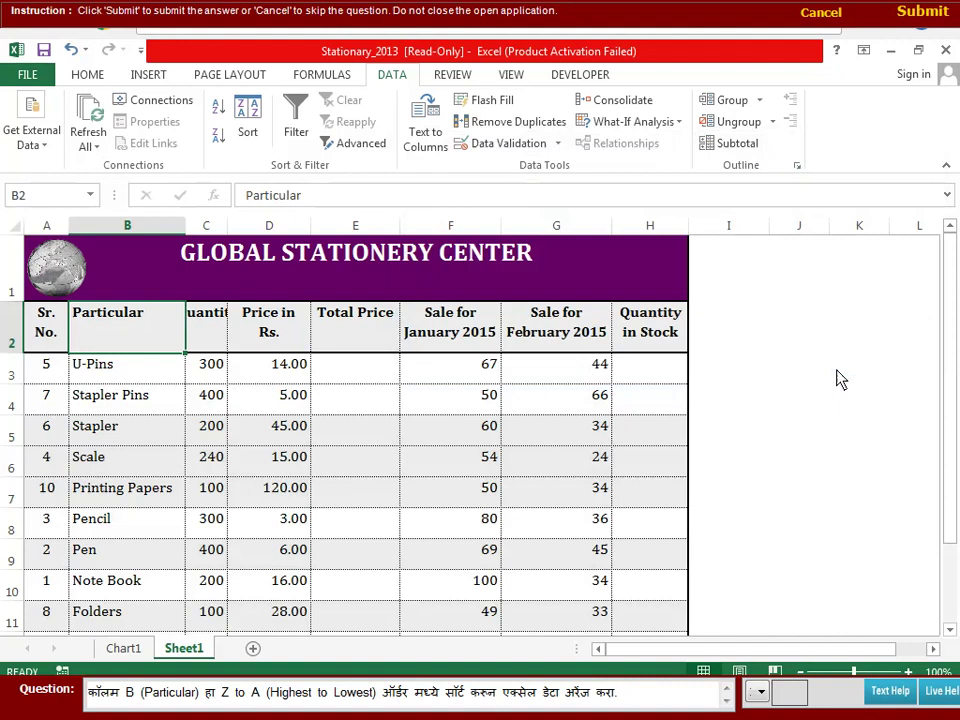
click(921, 14)
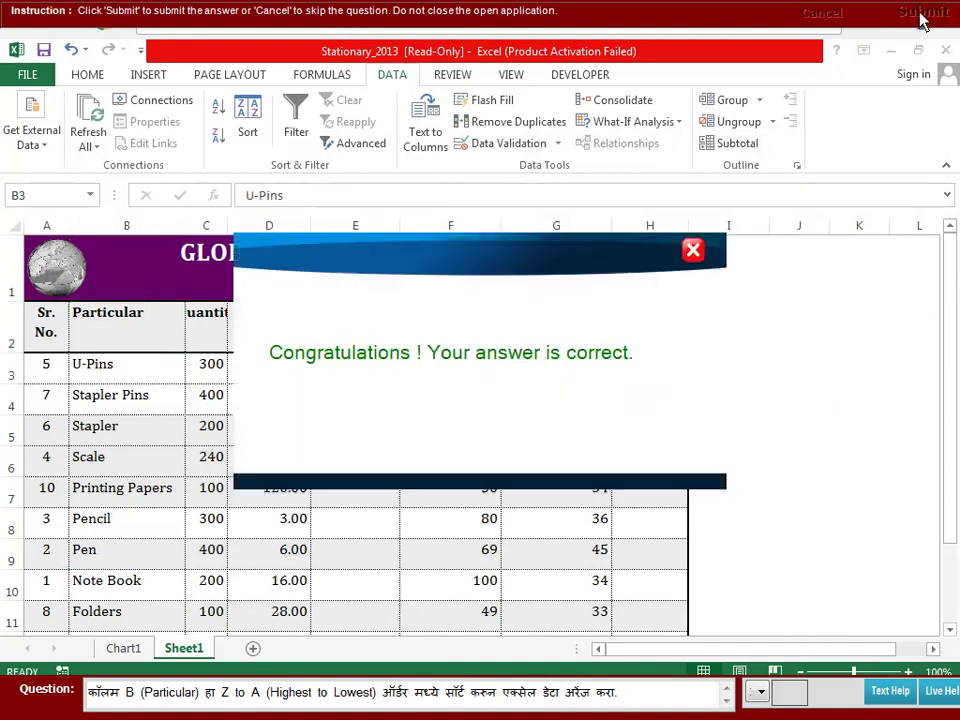
click(693, 251)
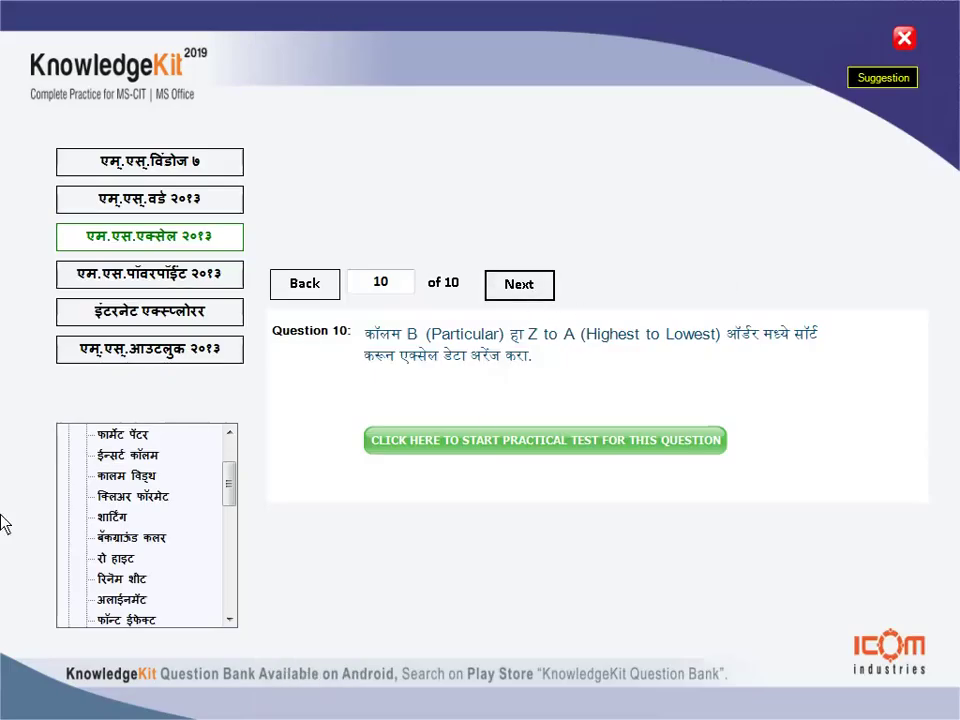
Step: Open the बॅकग्राऊंड कलर topic from the शार्टिंग section of the topic list
click(118, 516)
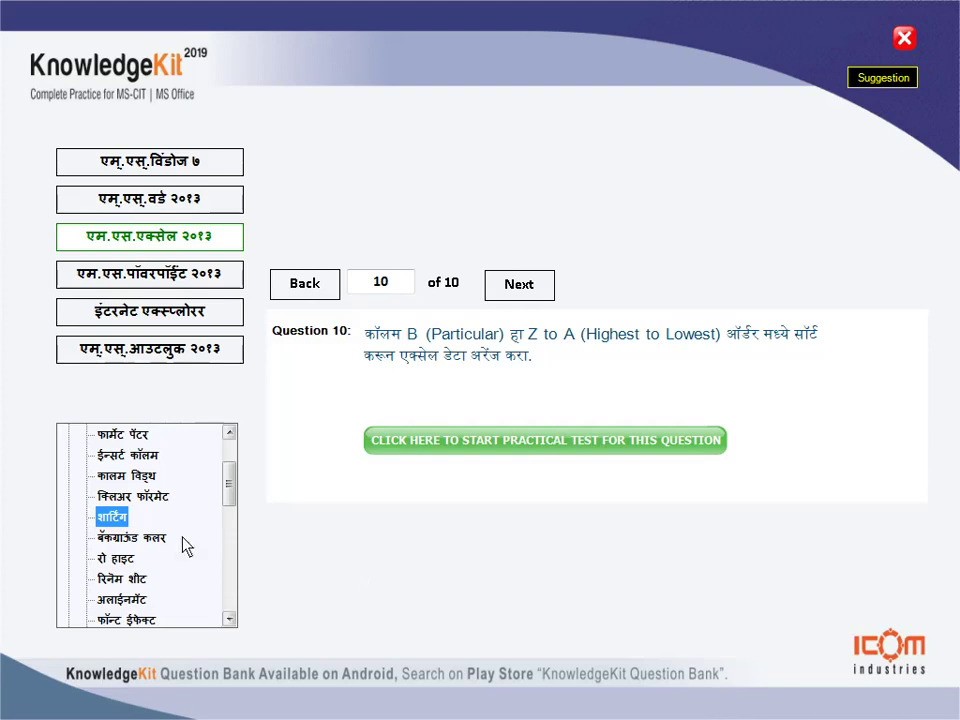
click(142, 540)
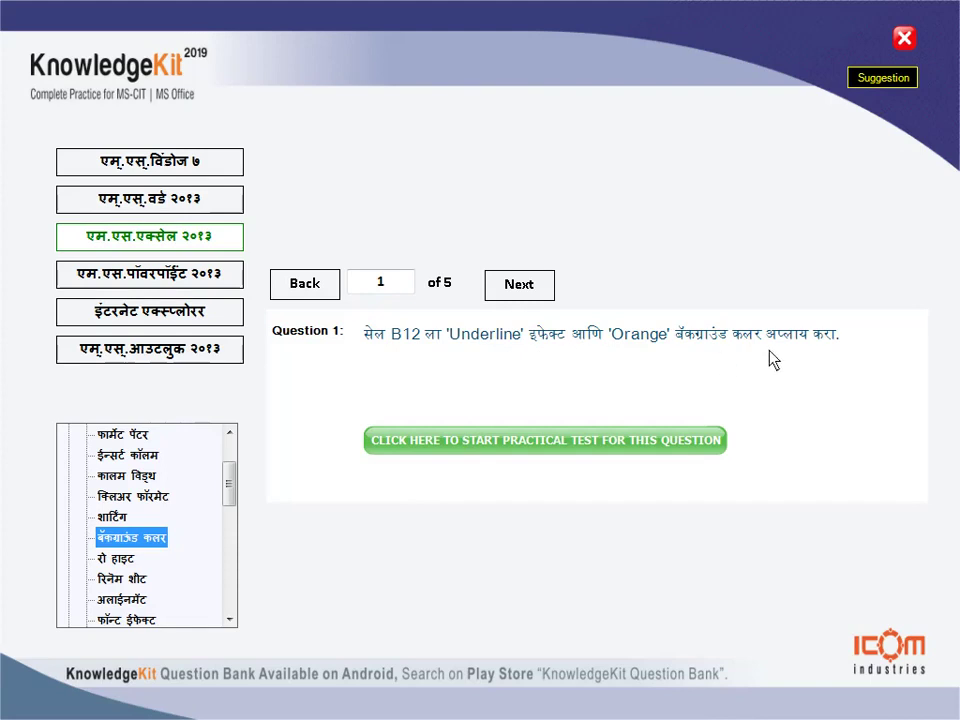
Step: Underline cell B12, fill it Orange, submit the answer and advance to Question 2
click(533, 441)
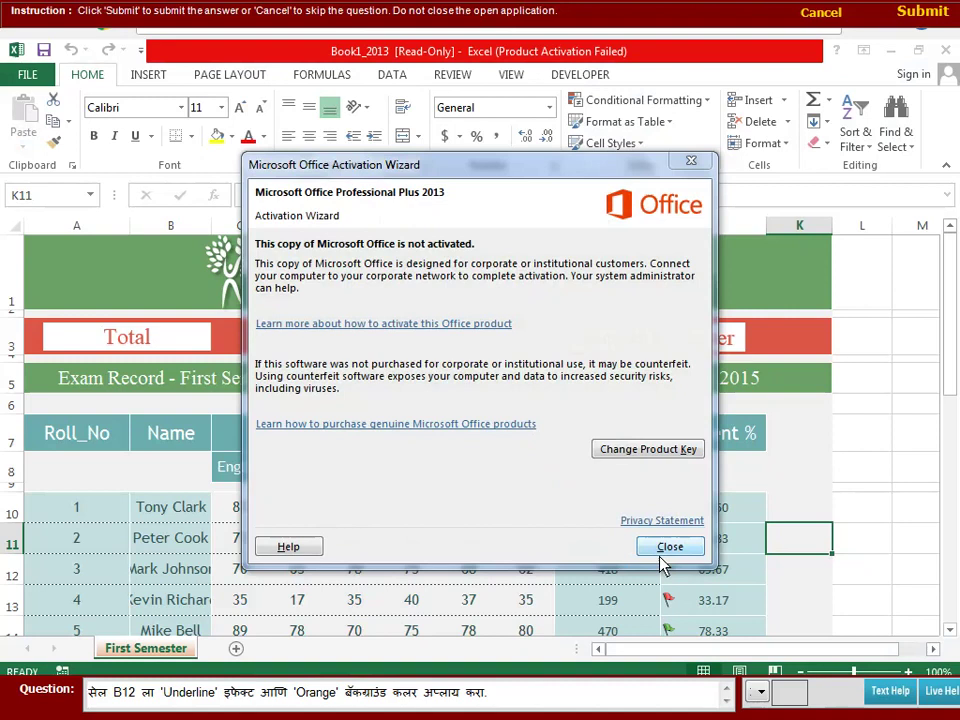
click(670, 550)
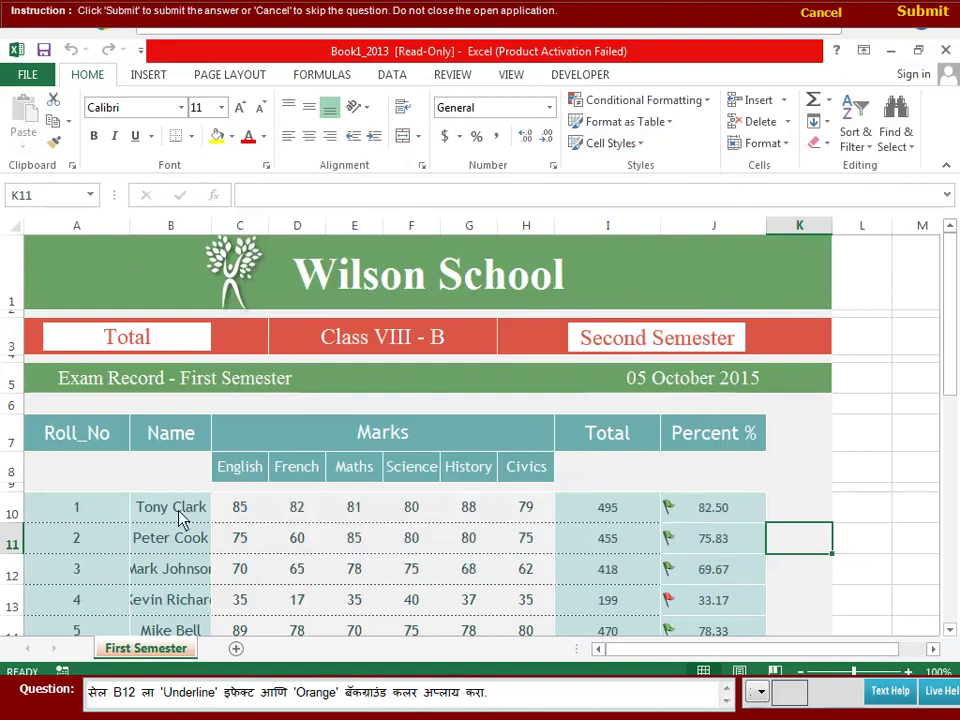
click(179, 576)
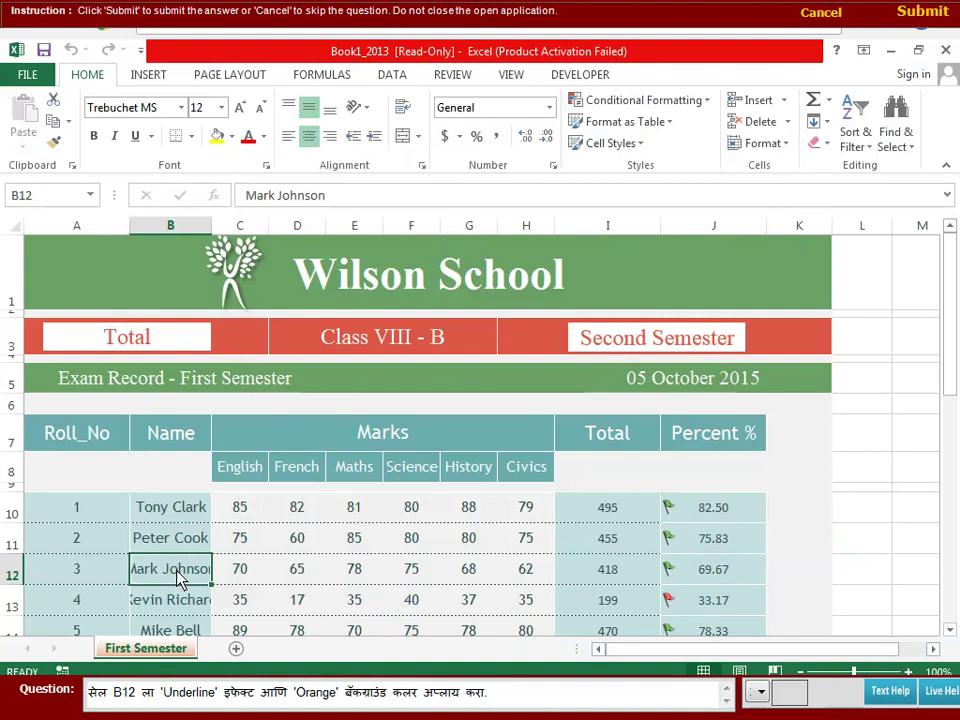
click(135, 137)
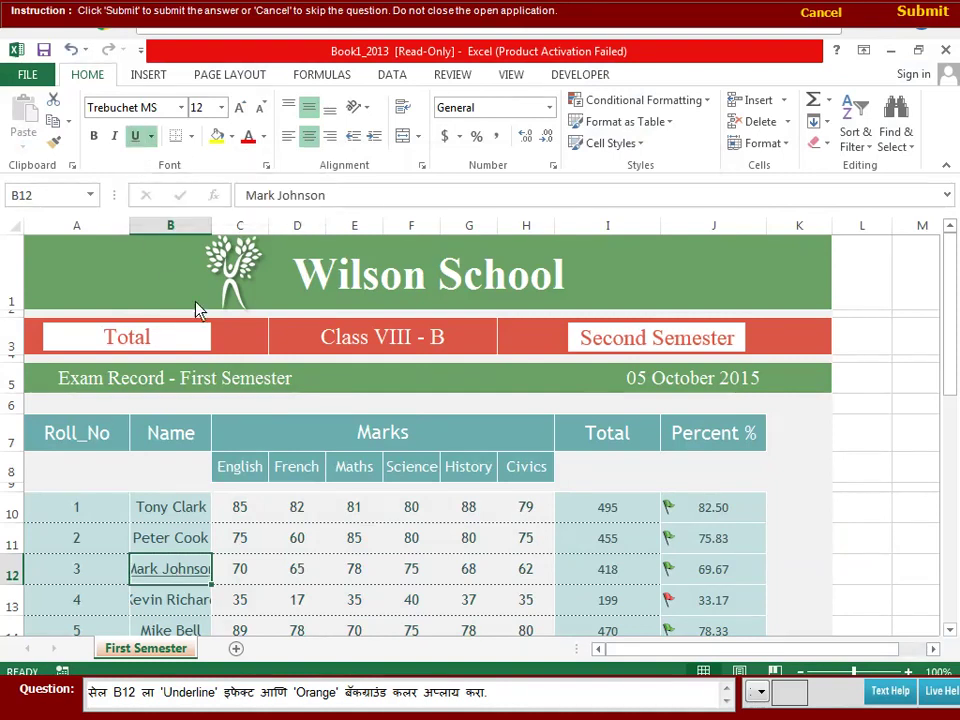
click(232, 137)
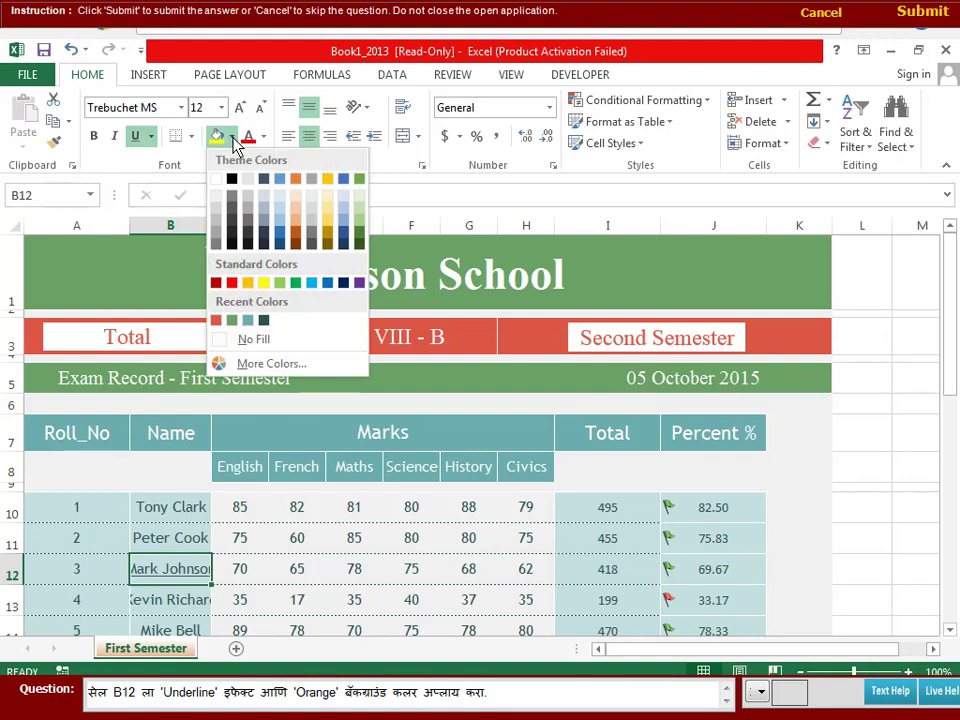
click(248, 284)
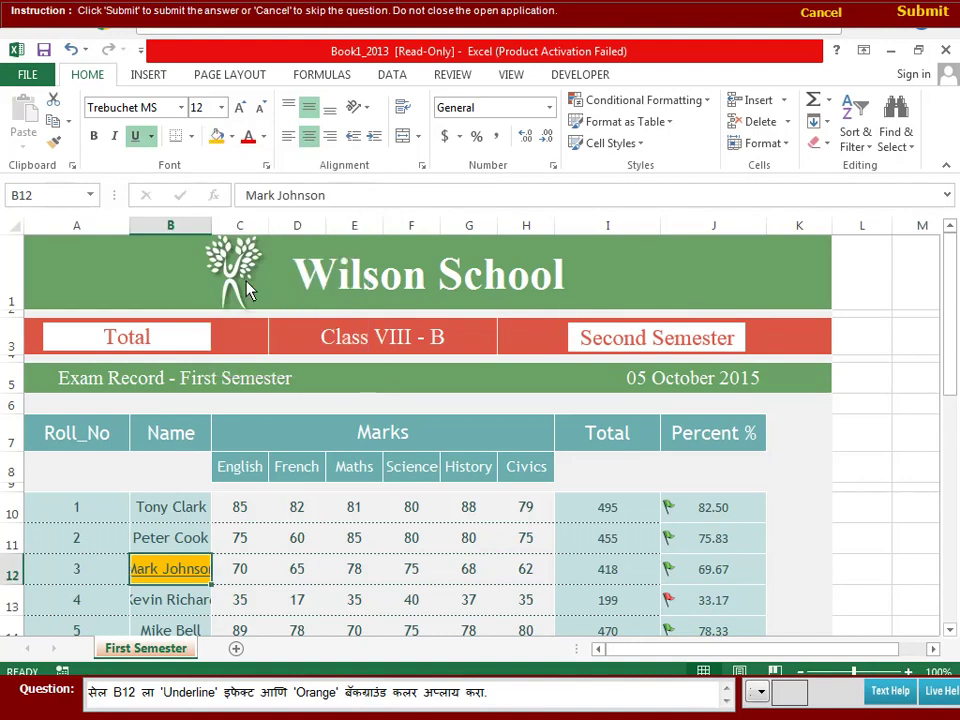
click(922, 20)
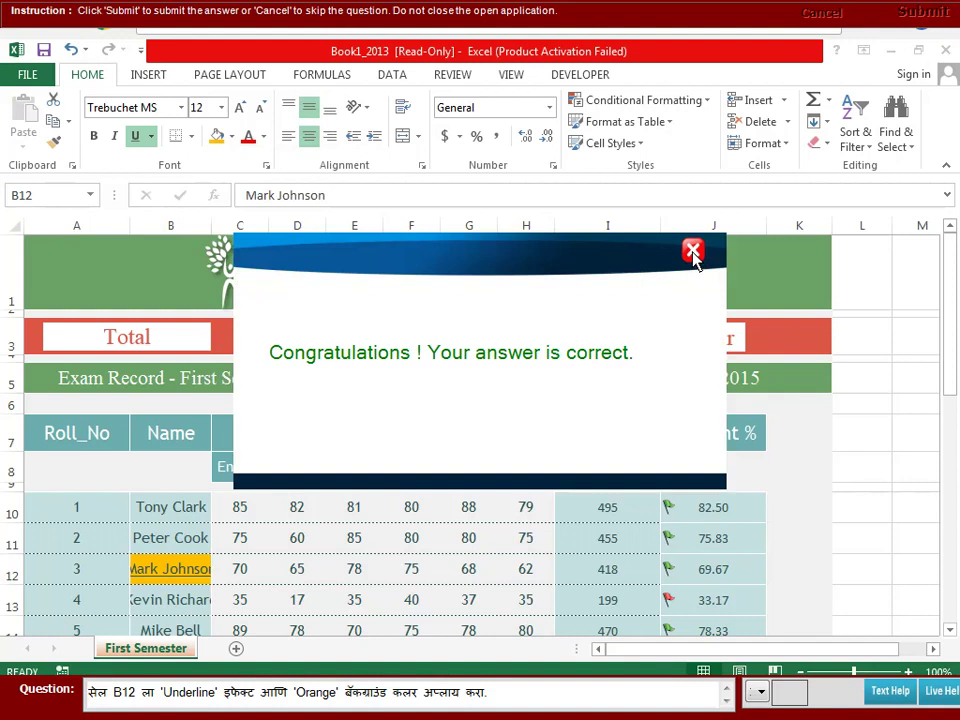
click(693, 251)
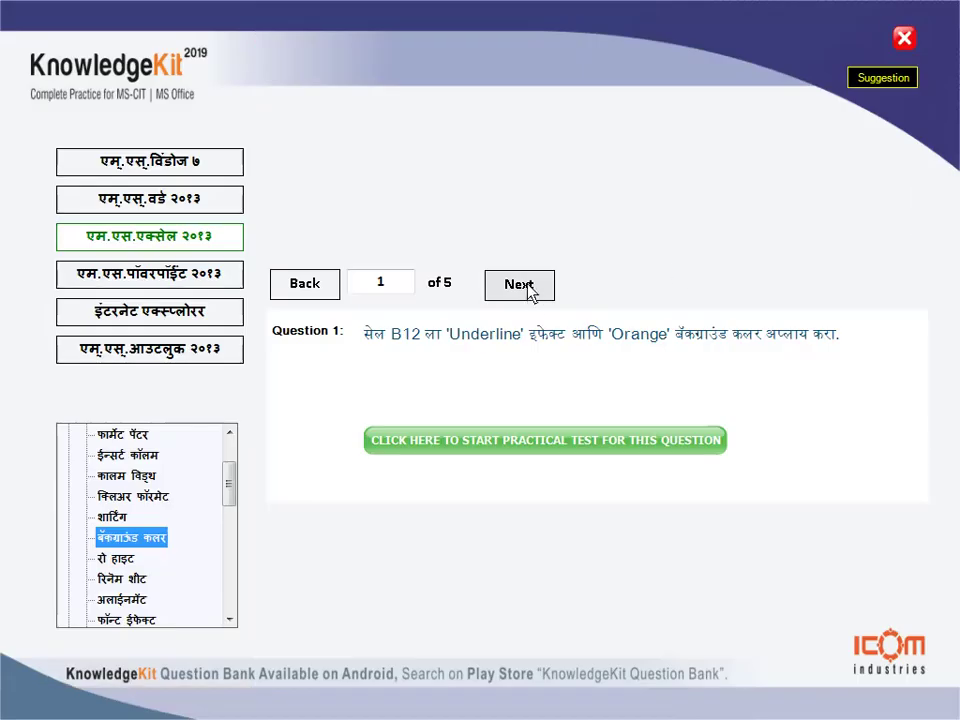
click(522, 288)
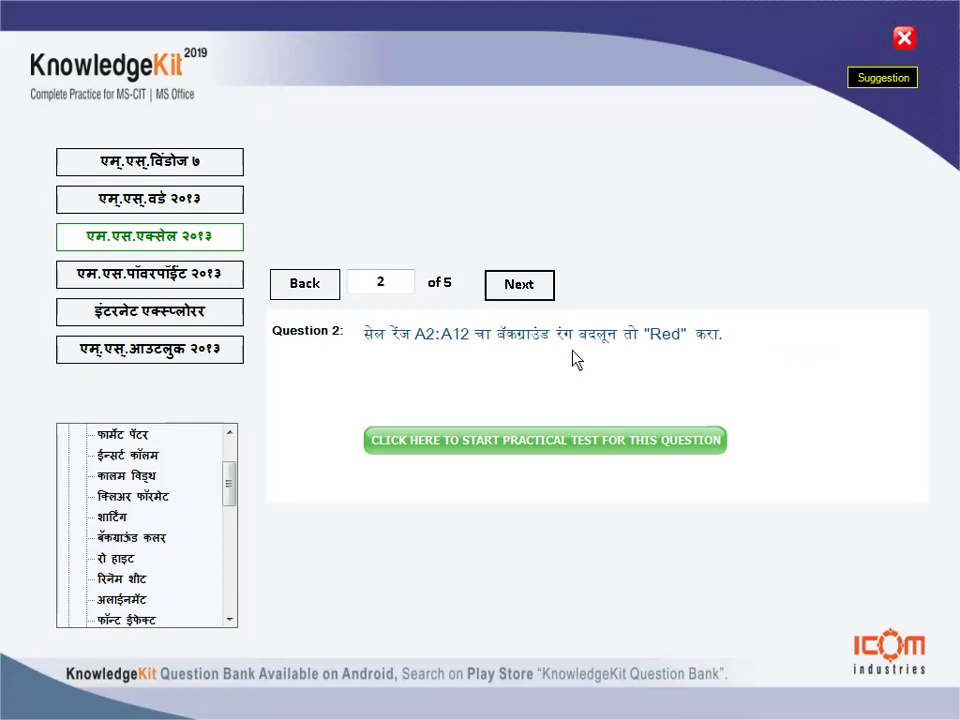
Step: Fill cells A2:A12 of the stationery table with Red and submit the answer
click(504, 452)
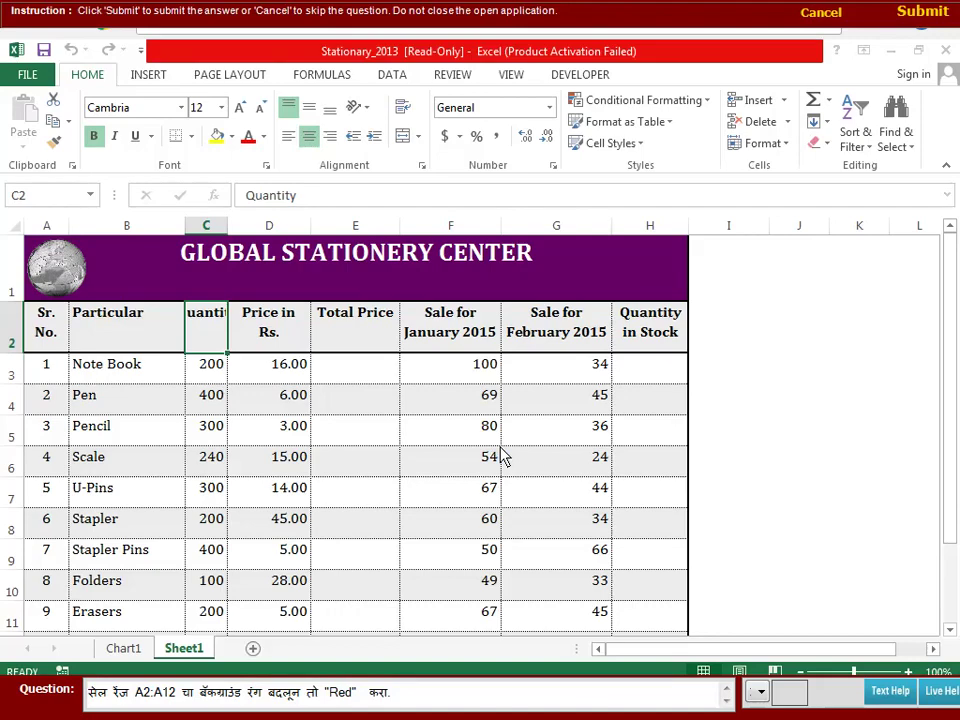
click(669, 544)
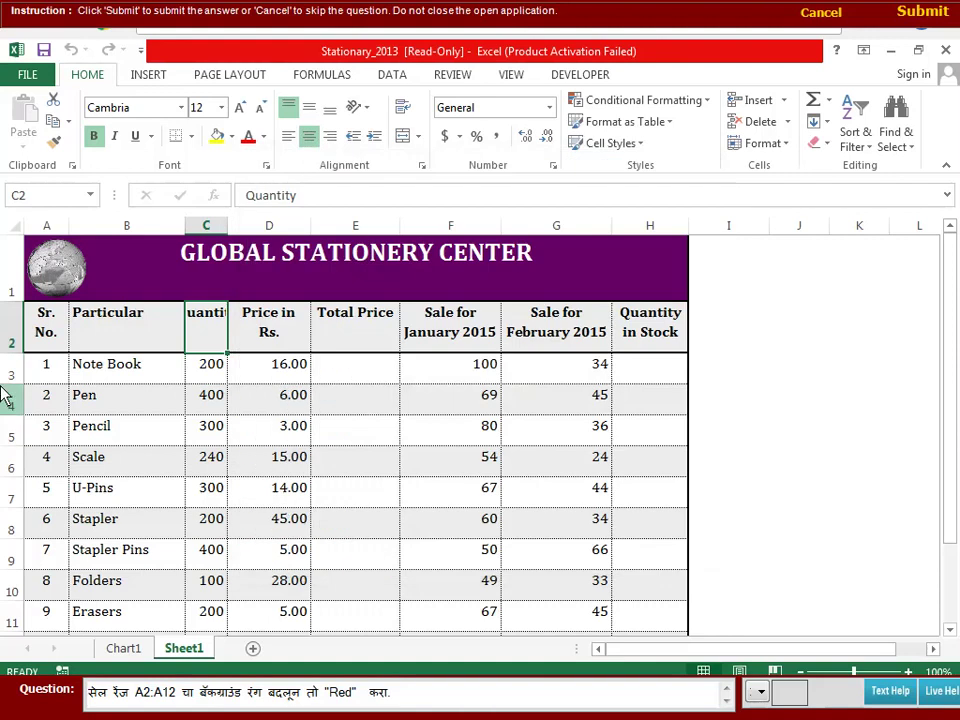
click(55, 338)
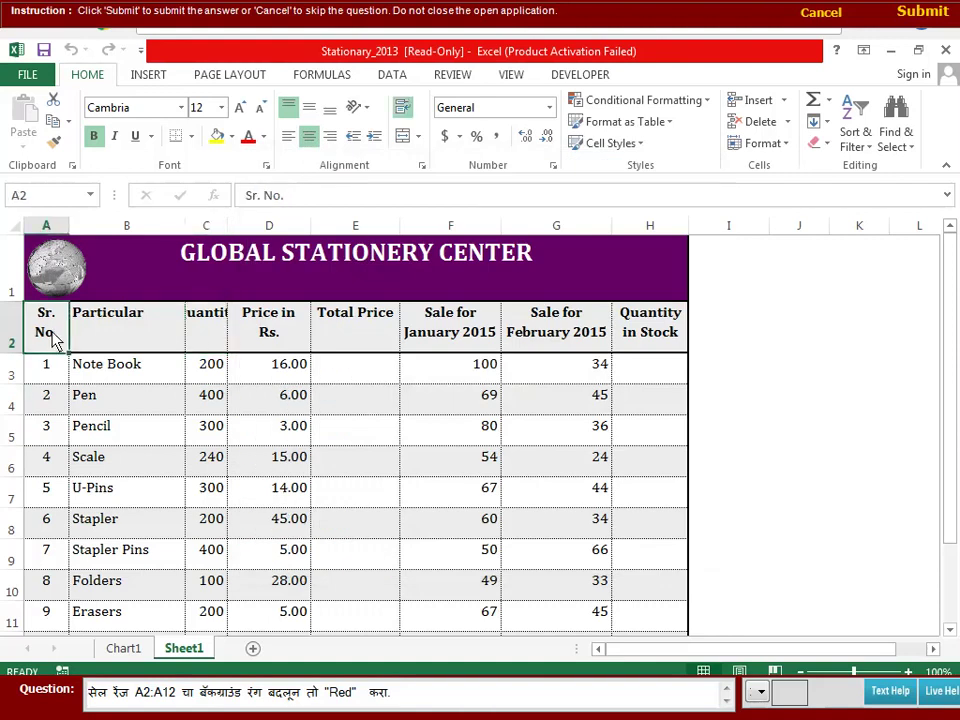
click(57, 405)
mouse_move(58, 333)
mouse_down()
mouse_move(55, 660)
mouse_move(58, 590)
mouse_up()
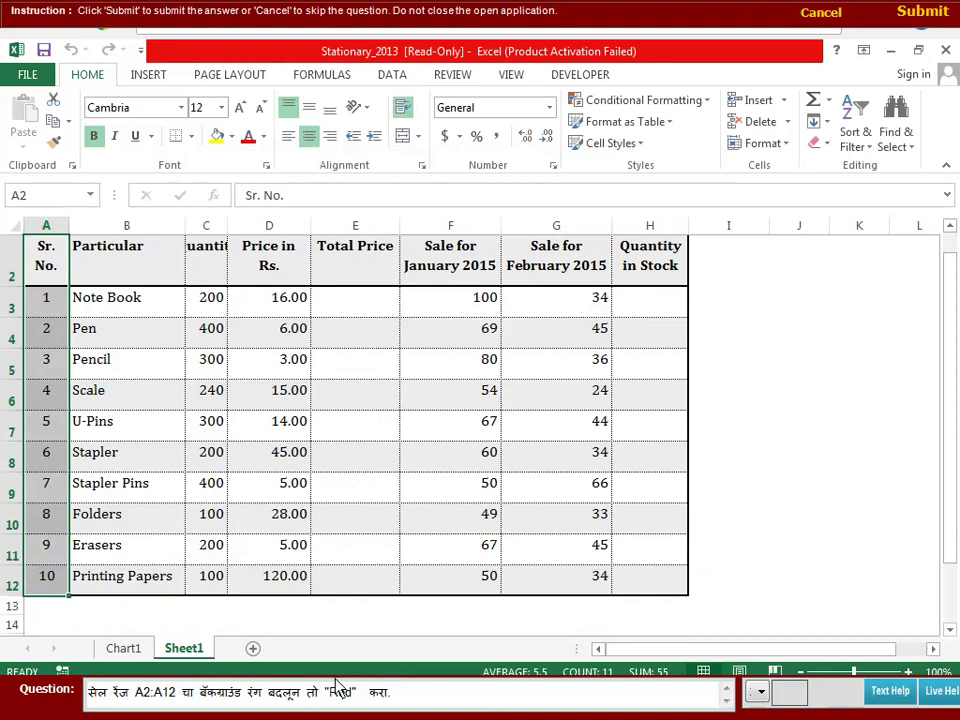
click(232, 137)
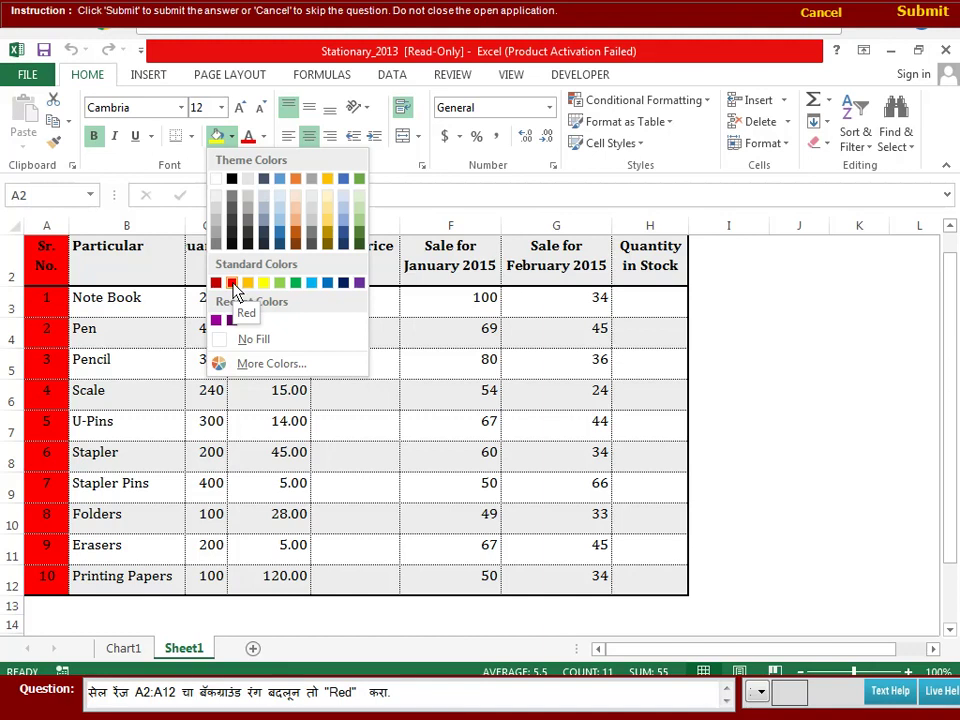
click(233, 284)
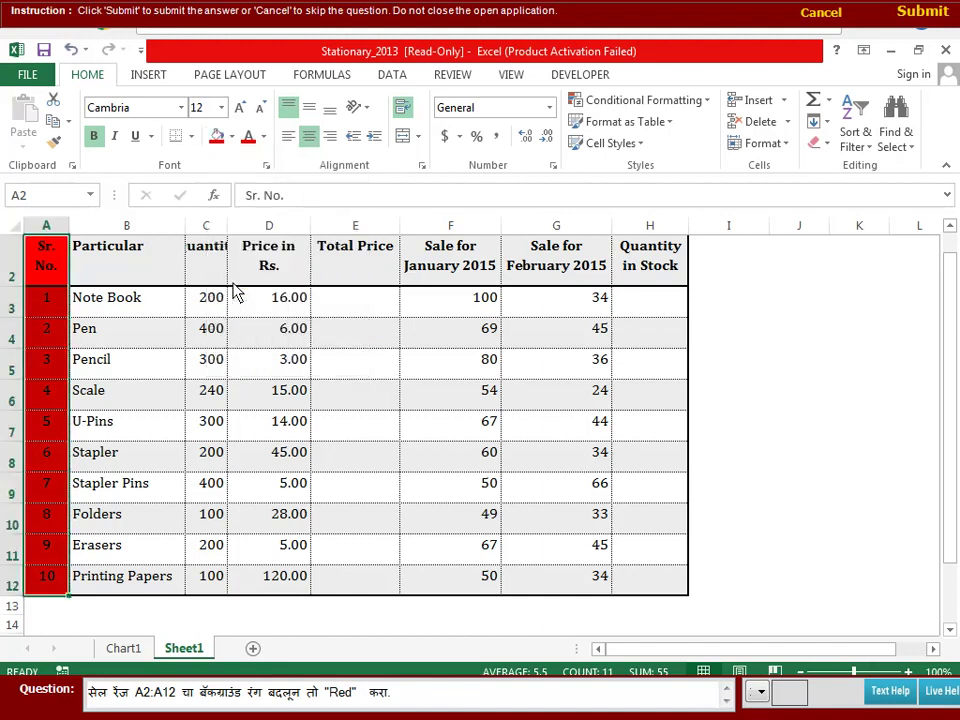
click(918, 22)
click(698, 252)
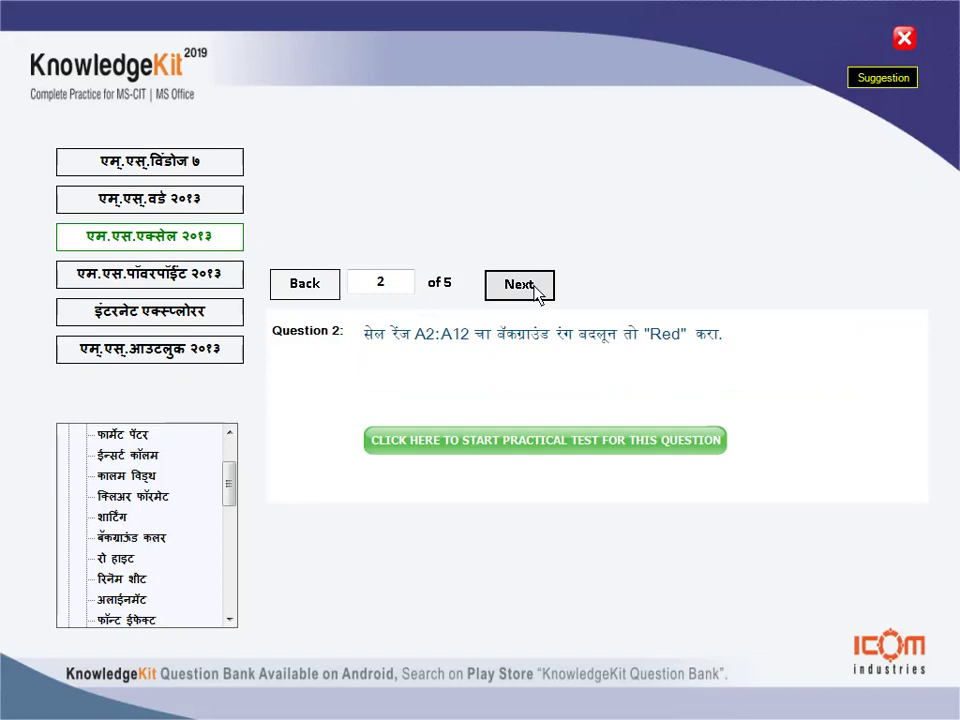
Step: Move to Question 3 and select header cells A2:H2 in its workbook
click(538, 294)
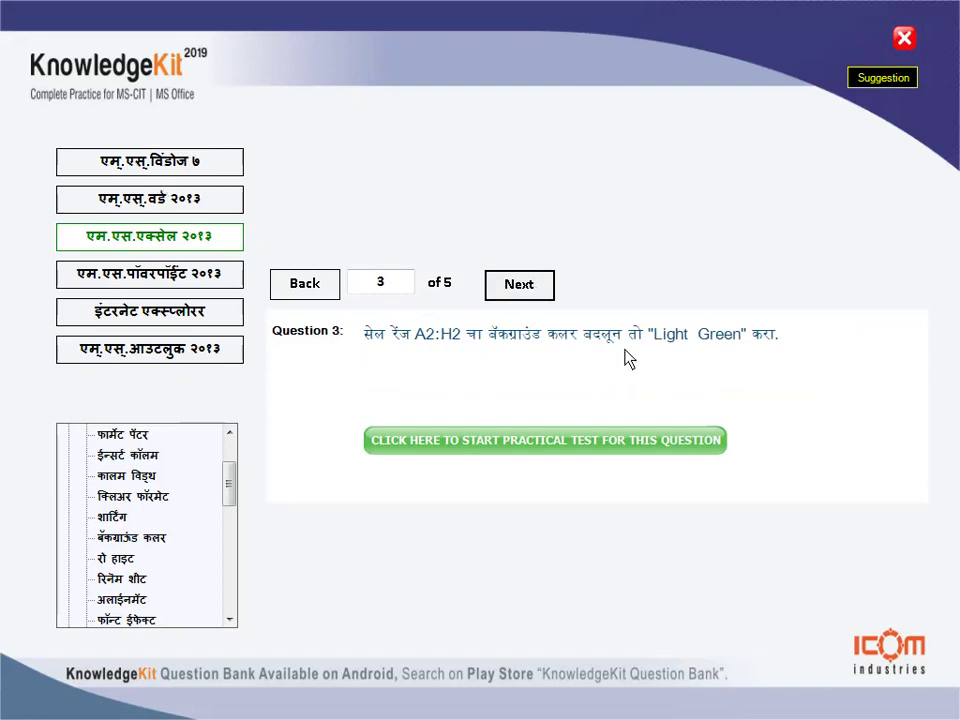
click(553, 446)
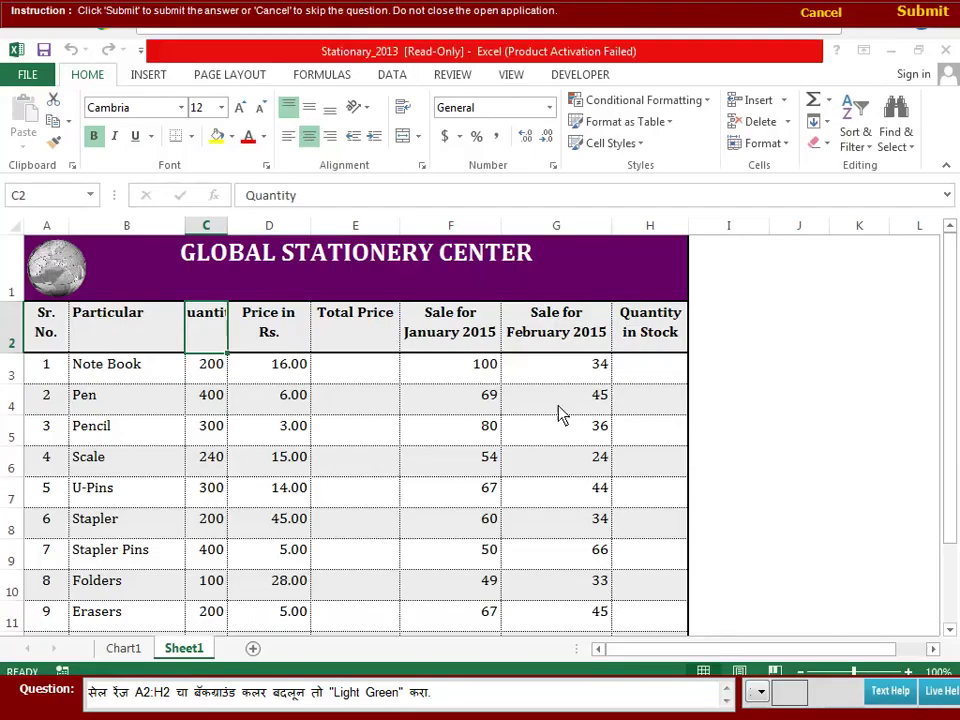
click(668, 548)
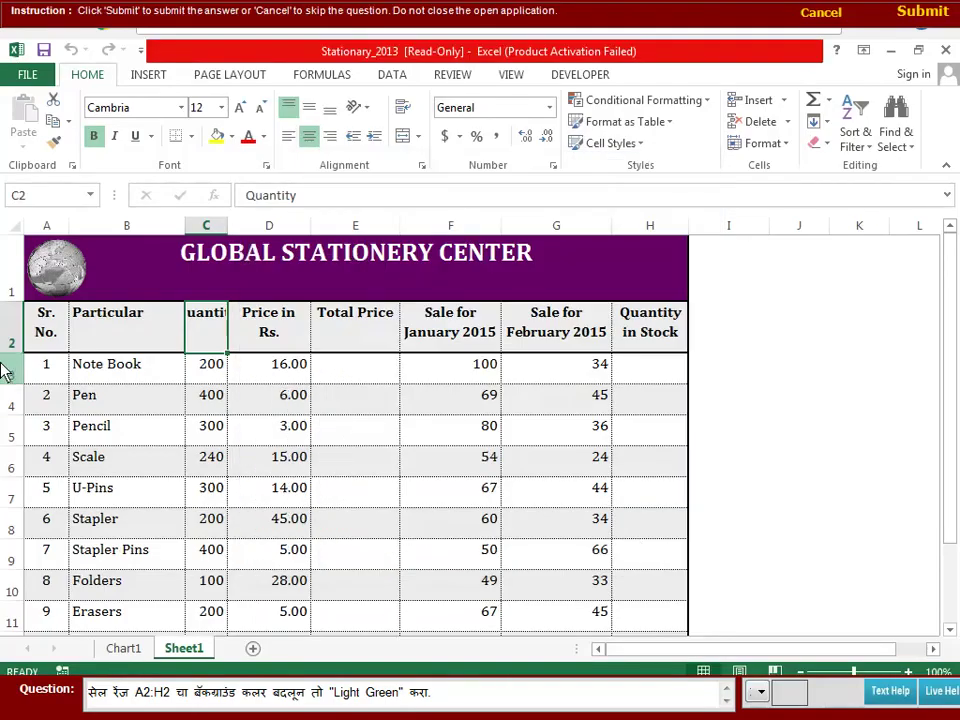
double_click(46, 330)
click(349, 400)
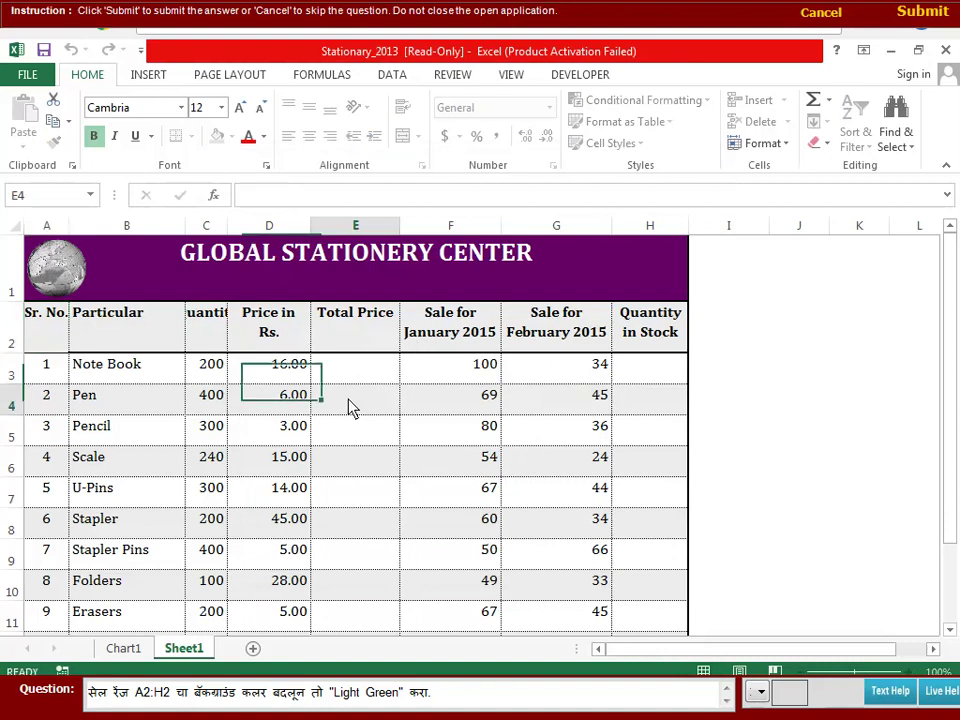
drag(43, 321, 632, 332)
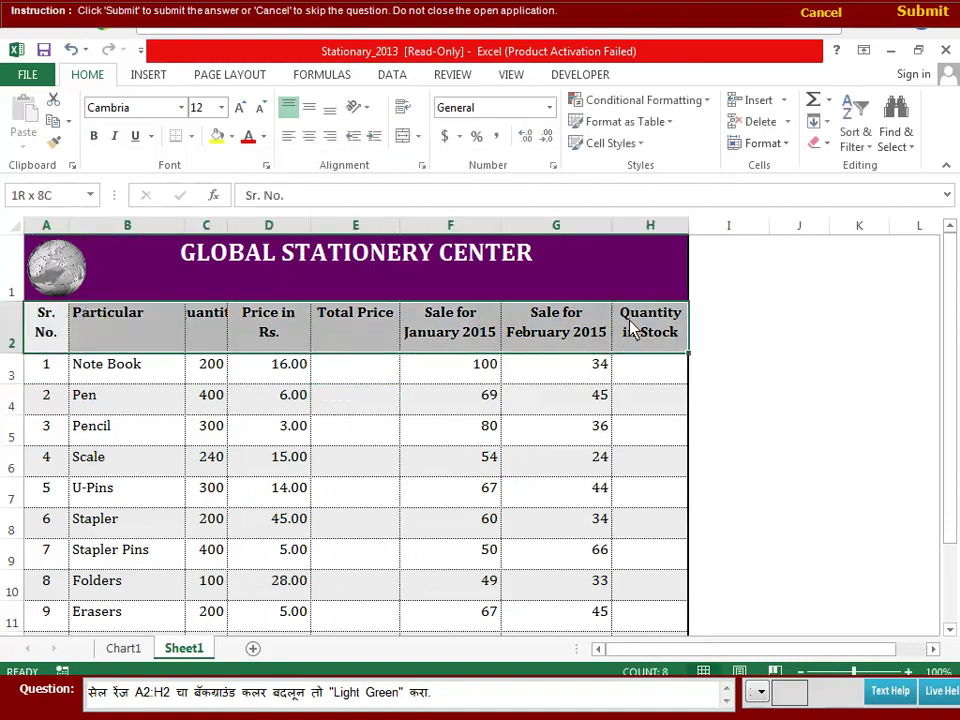
Step: Fill the header row with Light Green and submit the answer
click(231, 137)
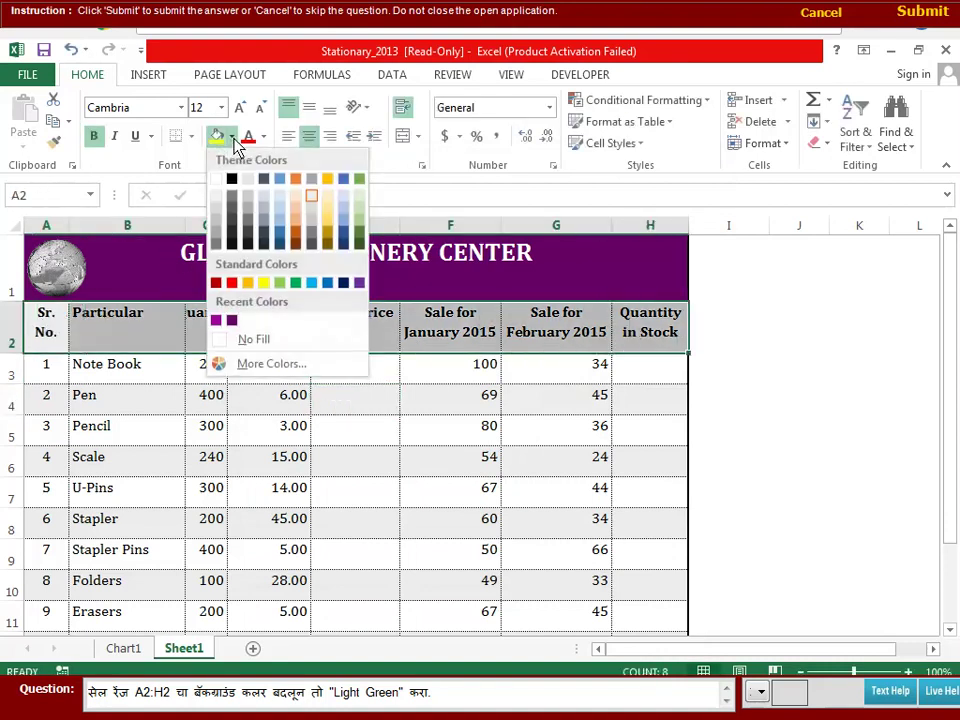
click(279, 284)
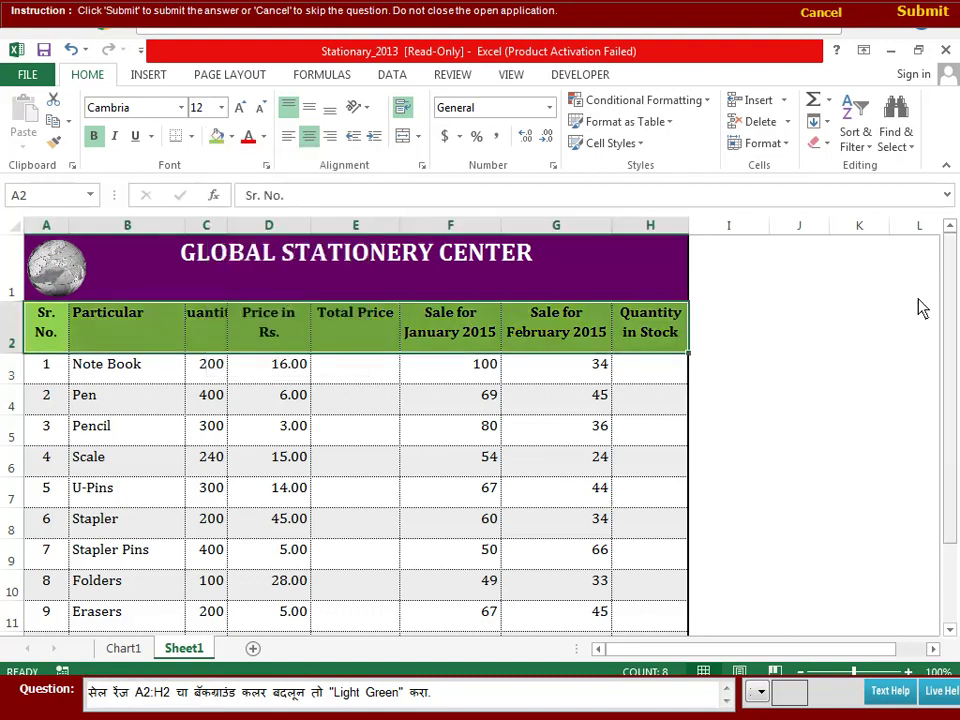
double_click(866, 334)
click(925, 18)
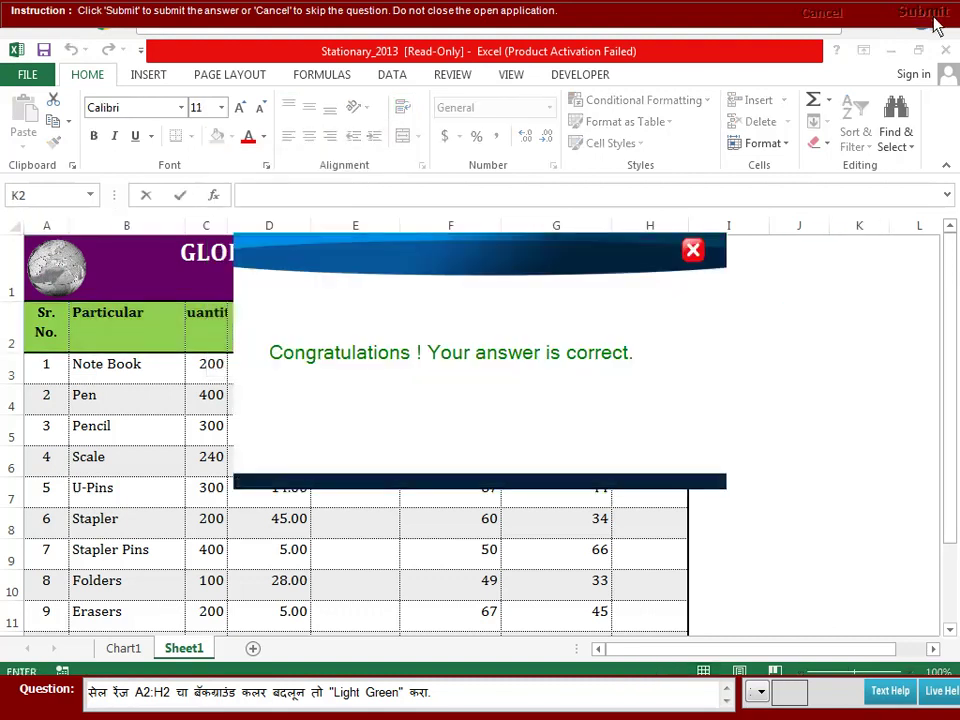
click(697, 254)
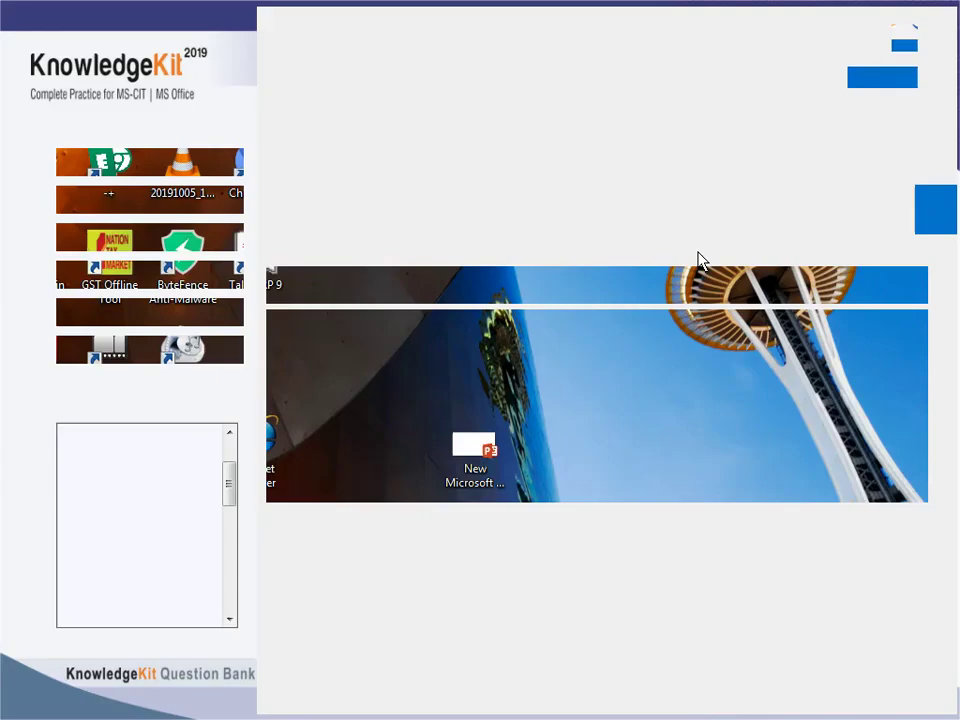
Step: Move to Question 4 and select cell A2, the Sr. No. heading, in its workbook
click(527, 287)
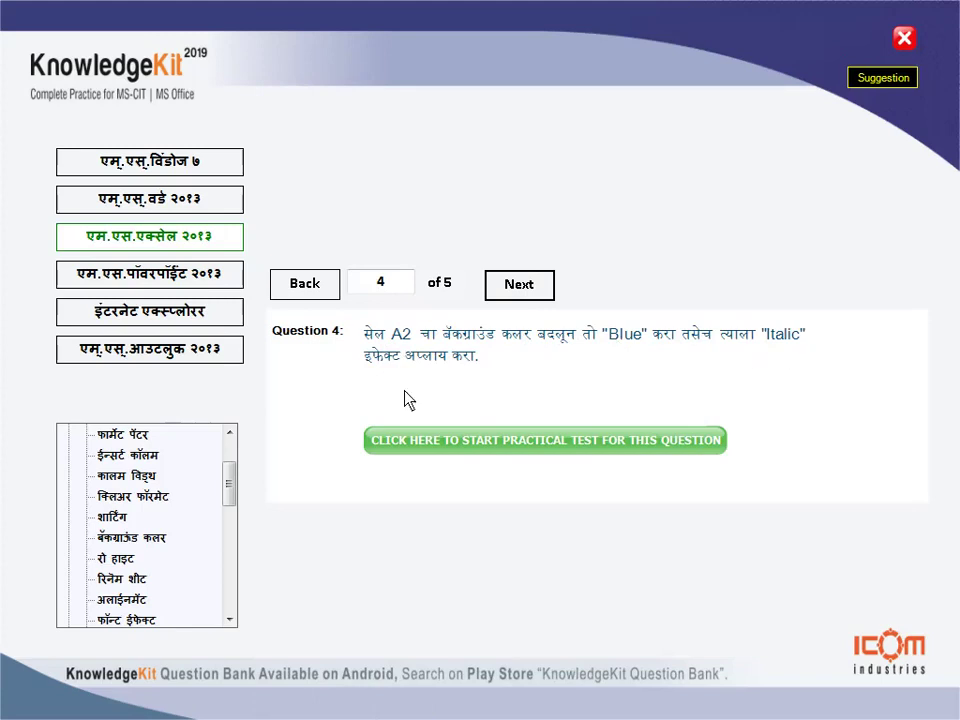
click(501, 441)
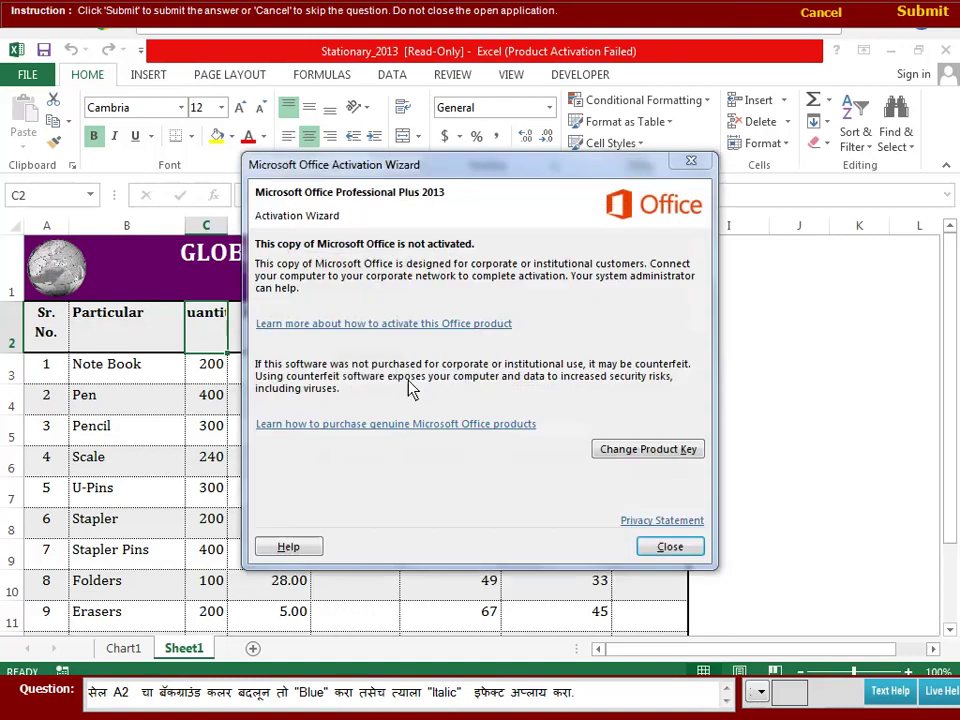
click(668, 546)
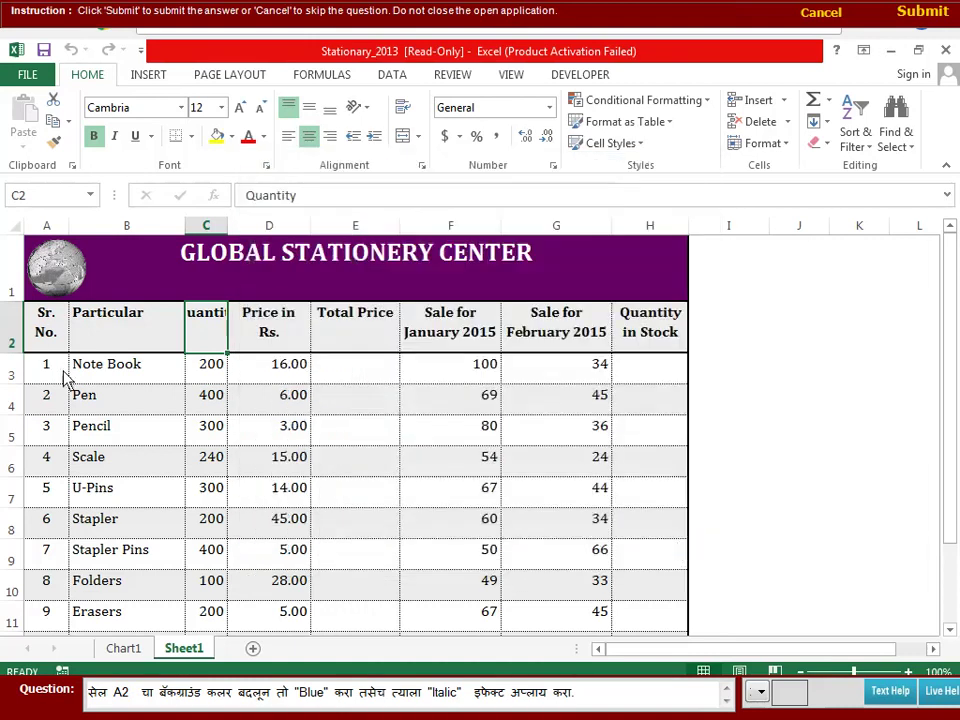
click(60, 370)
click(50, 340)
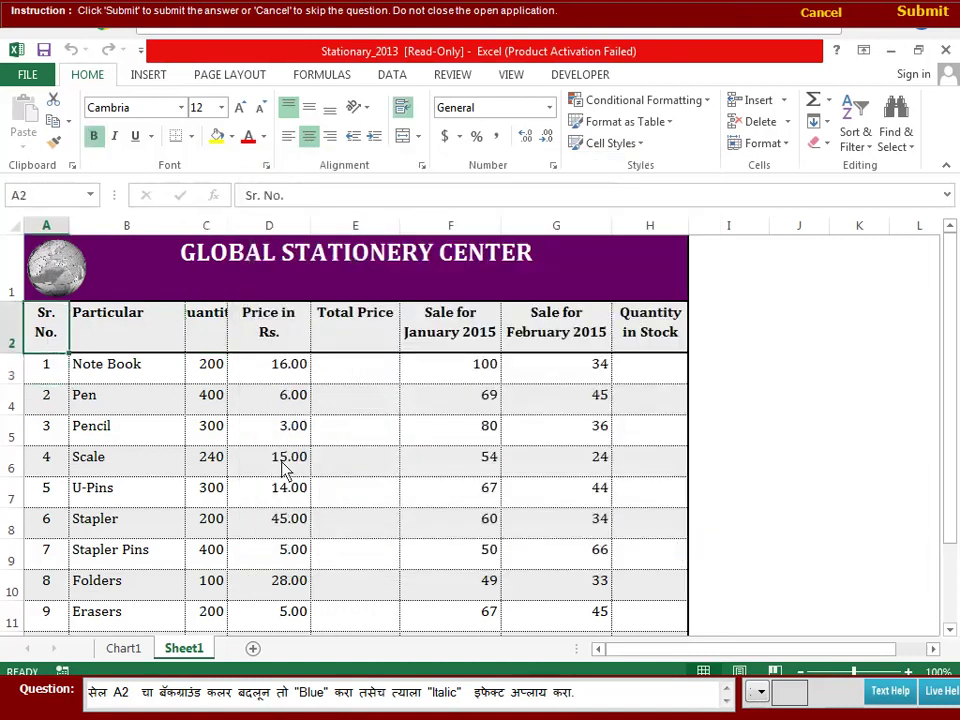
Step: Fill A2 with Blue, italicize its text, and submit the answer
click(233, 138)
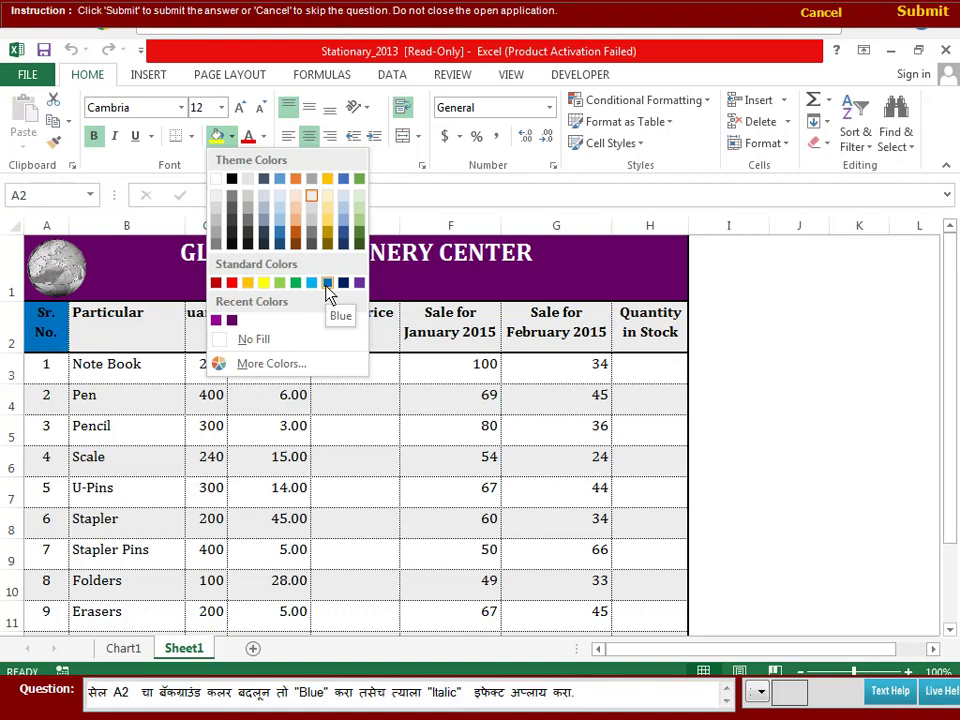
click(326, 284)
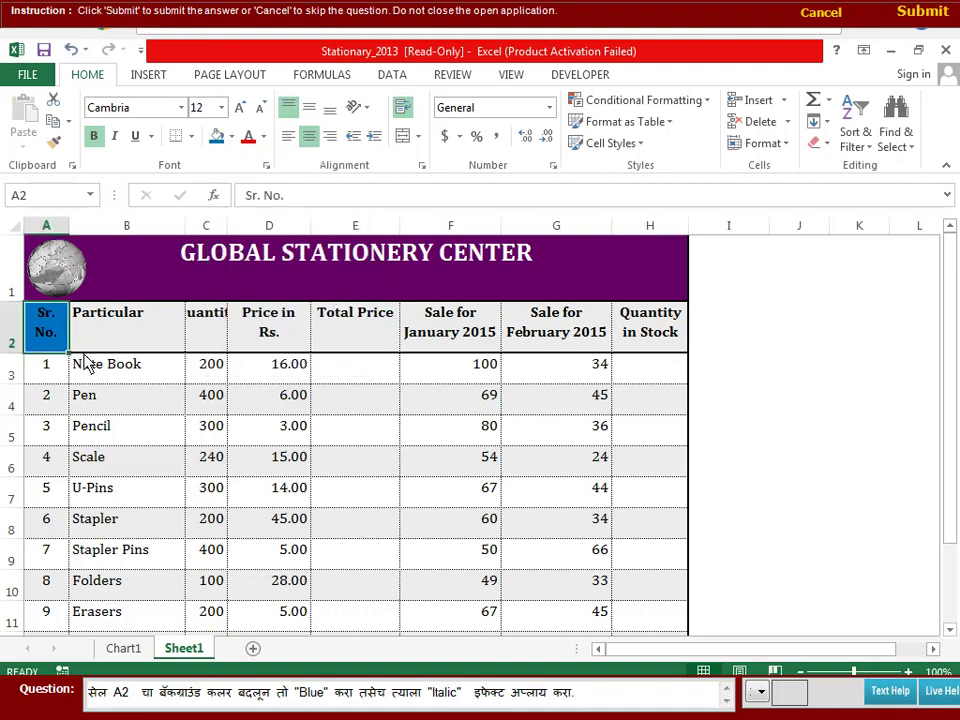
click(116, 140)
click(924, 14)
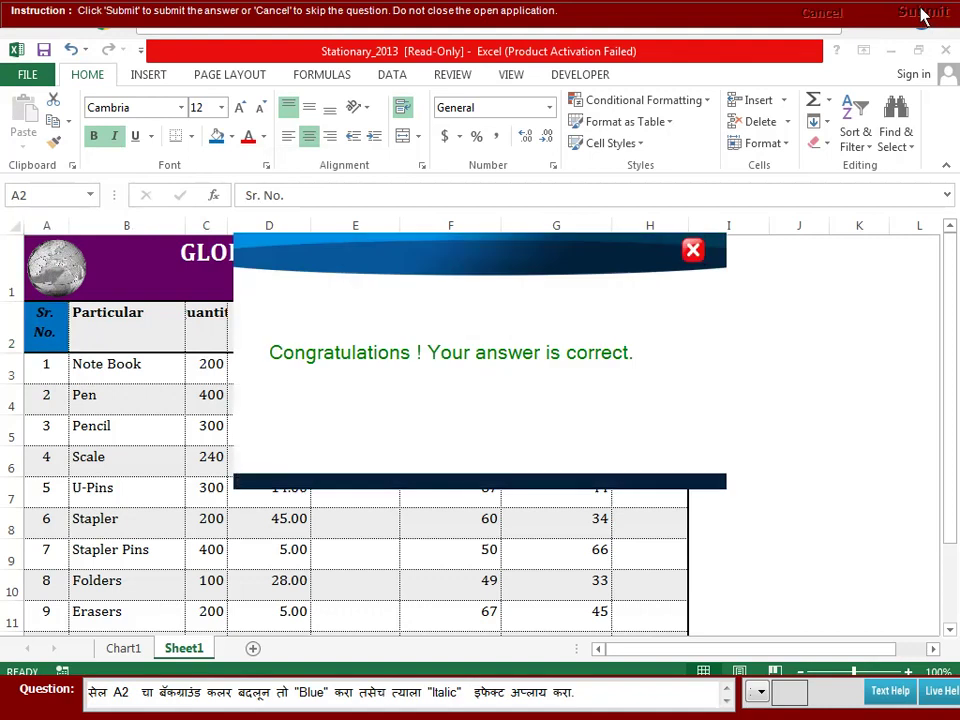
click(706, 247)
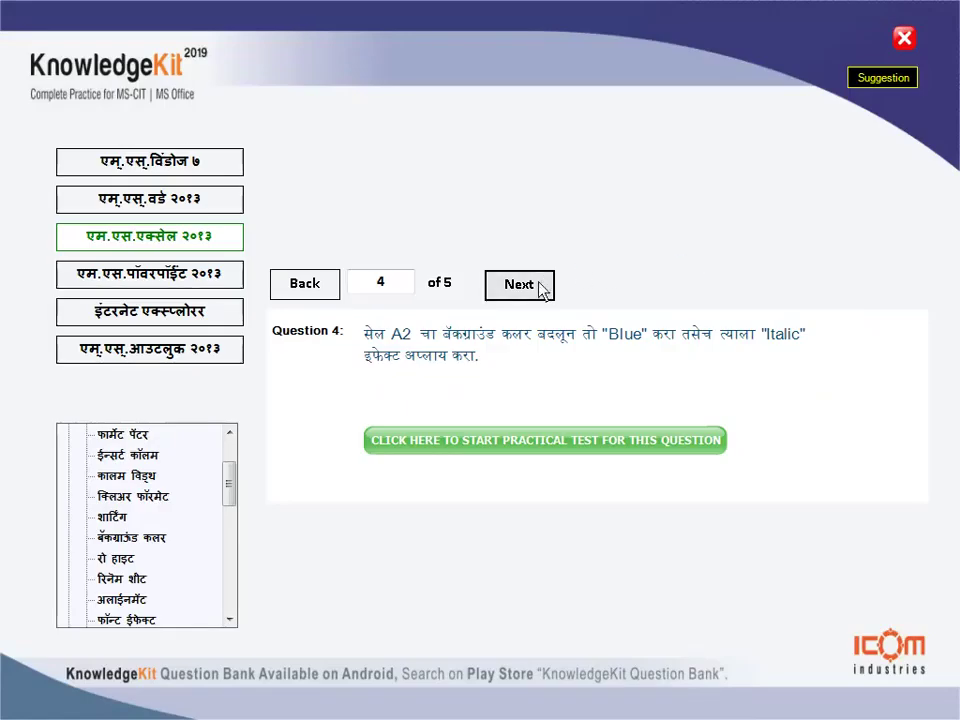
Step: Move to Question 5 and select the item names B3:B12 in its workbook
click(540, 287)
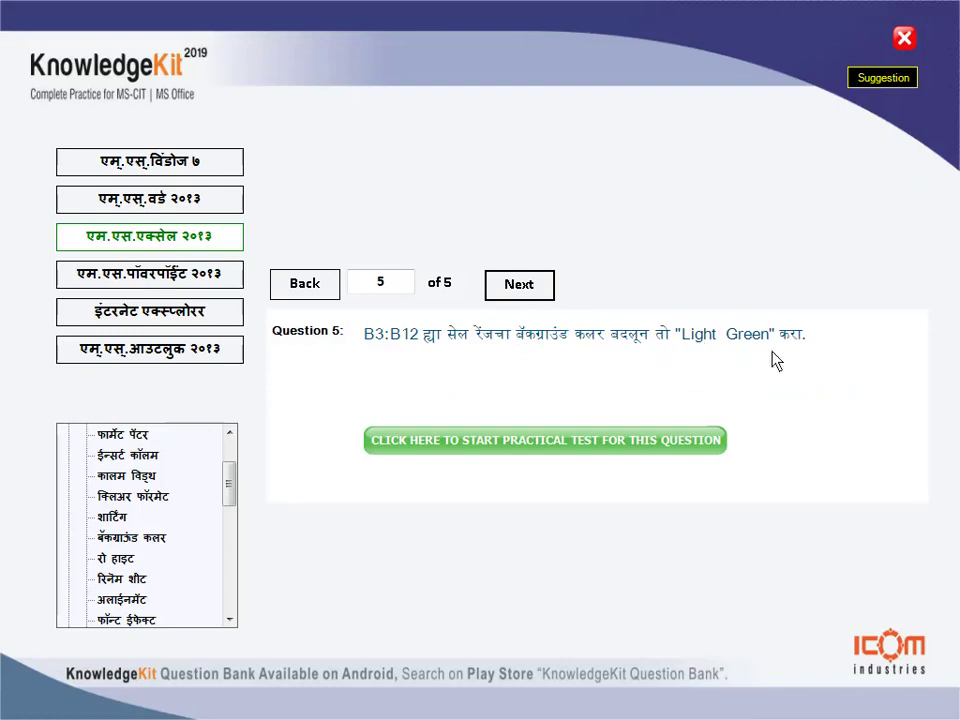
click(562, 441)
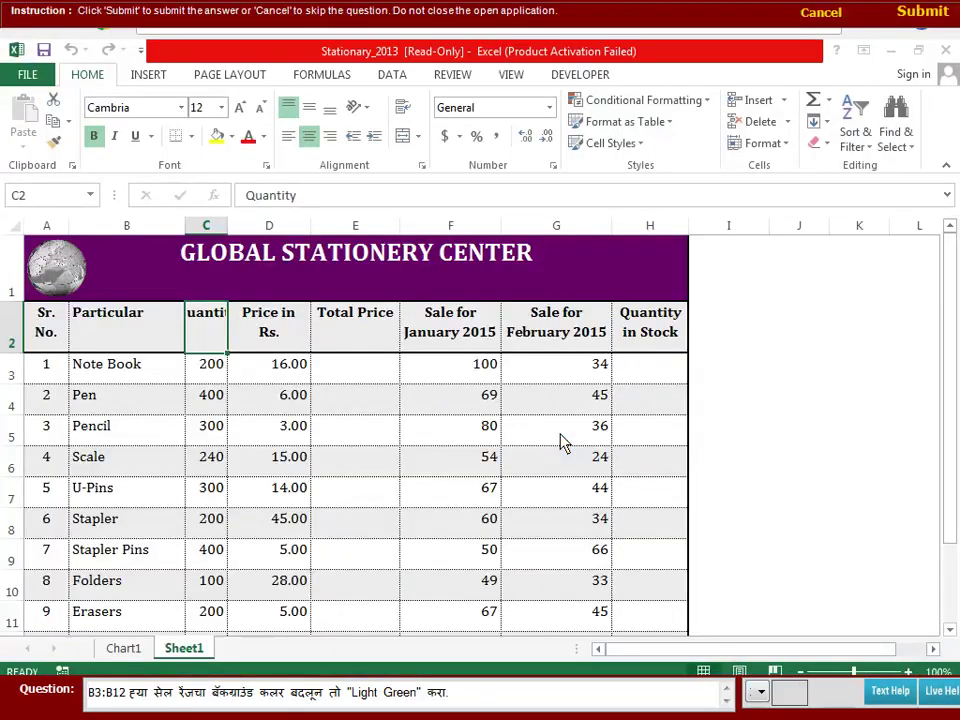
click(667, 544)
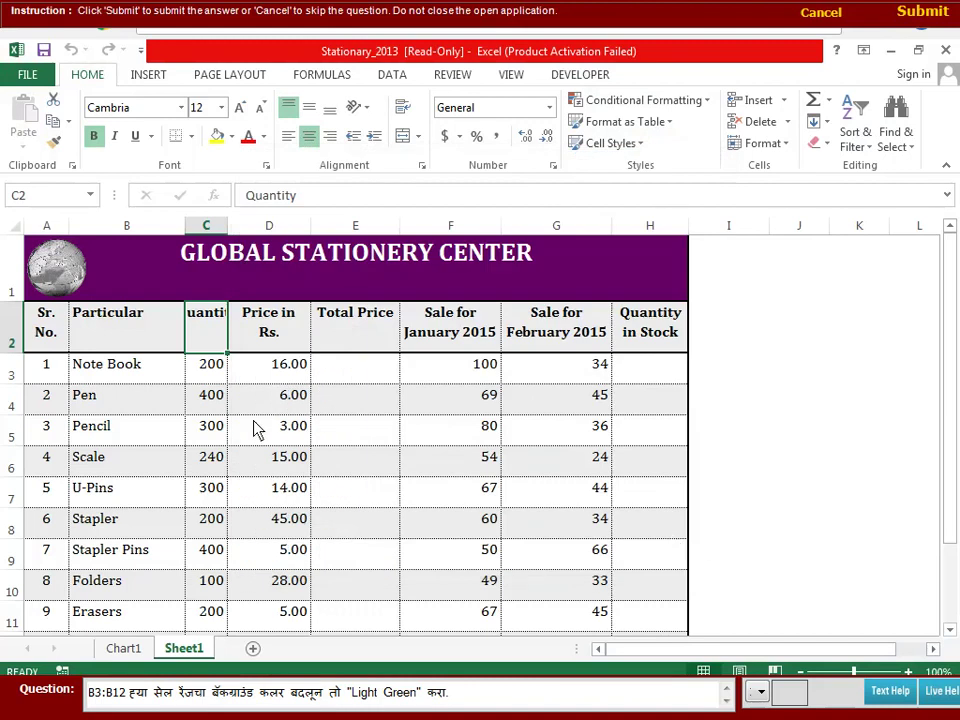
click(130, 440)
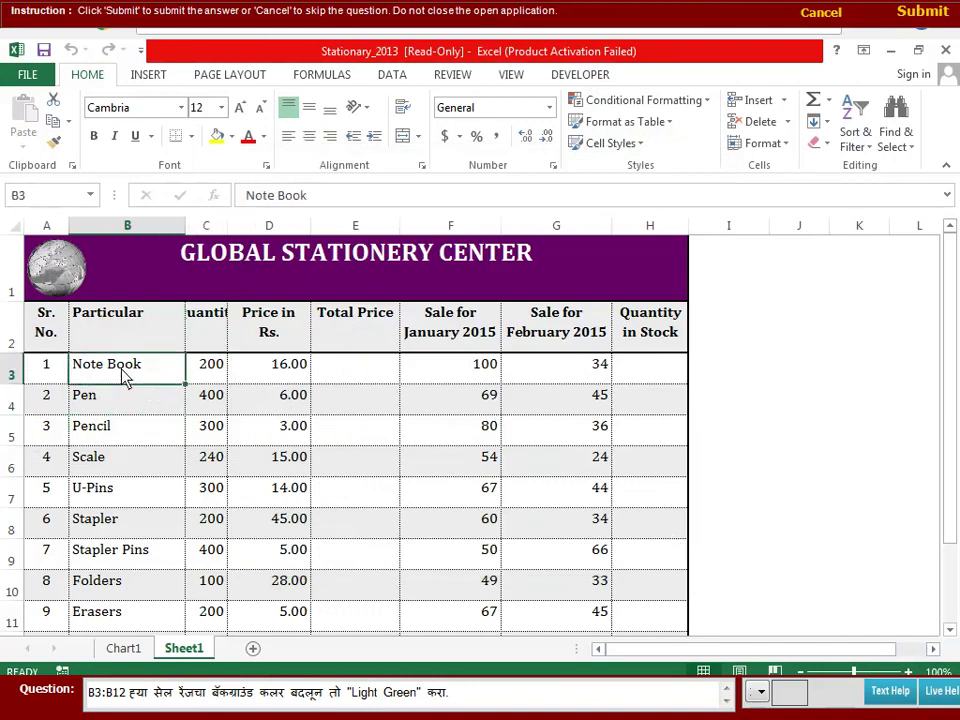
mouse_move(123, 375)
mouse_down()
mouse_move(148, 606)
mouse_move(150, 590)
mouse_up()
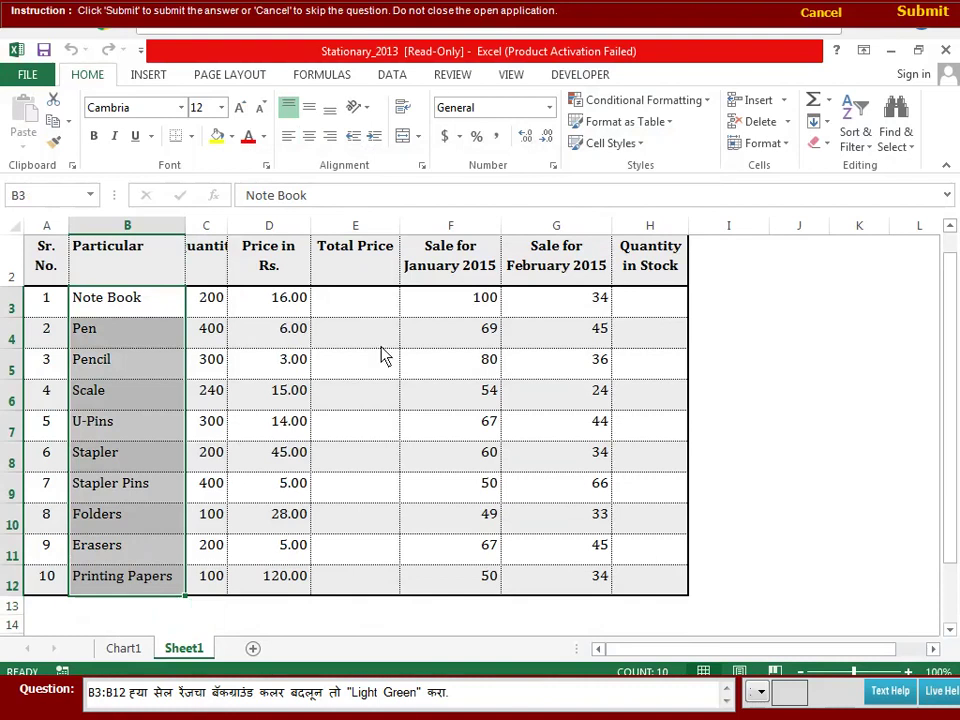
Step: Fill B3:B12 with Light Green and submit the answer
click(233, 139)
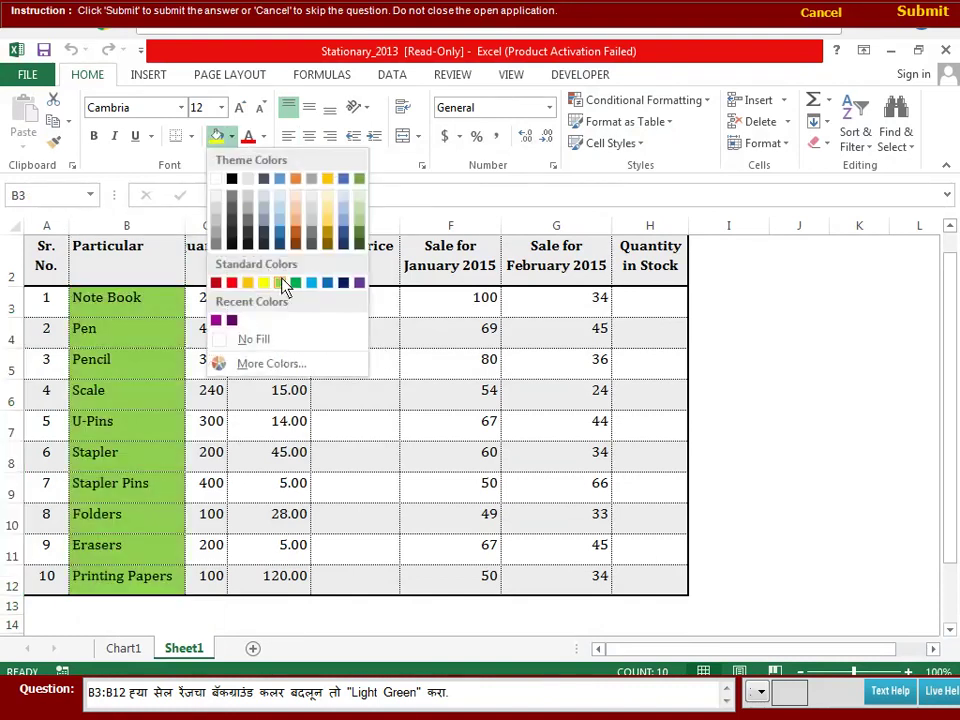
click(281, 284)
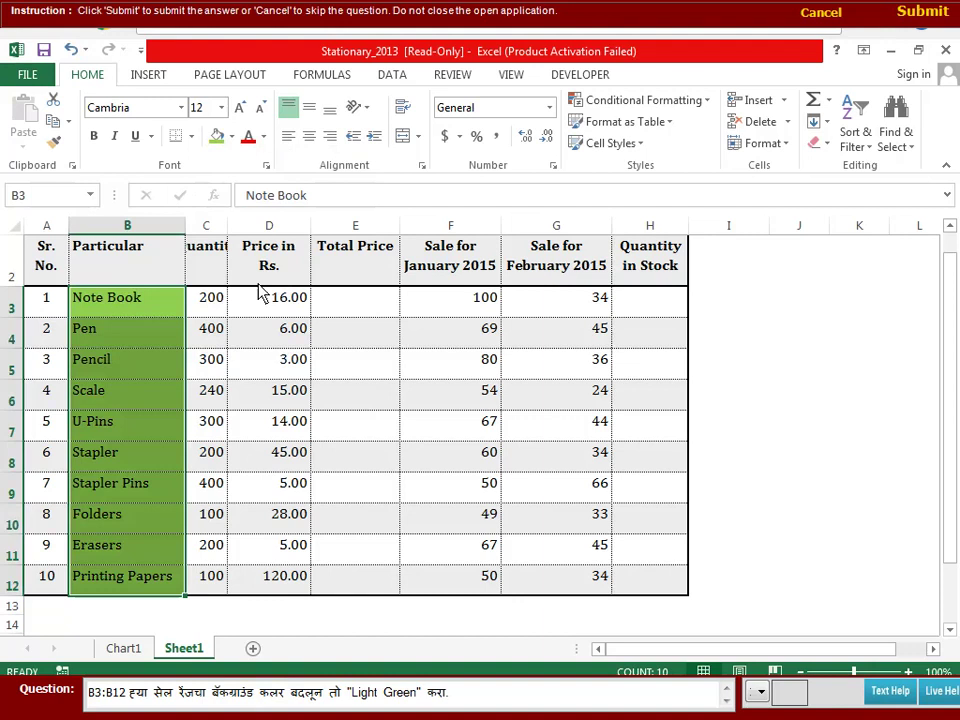
click(859, 392)
click(922, 12)
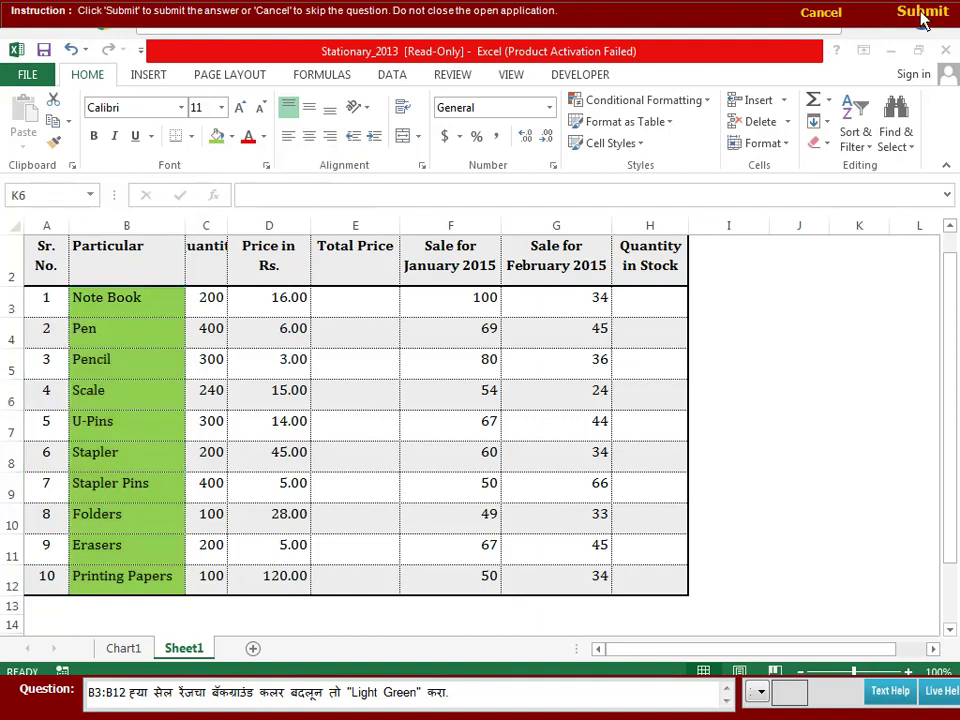
click(693, 252)
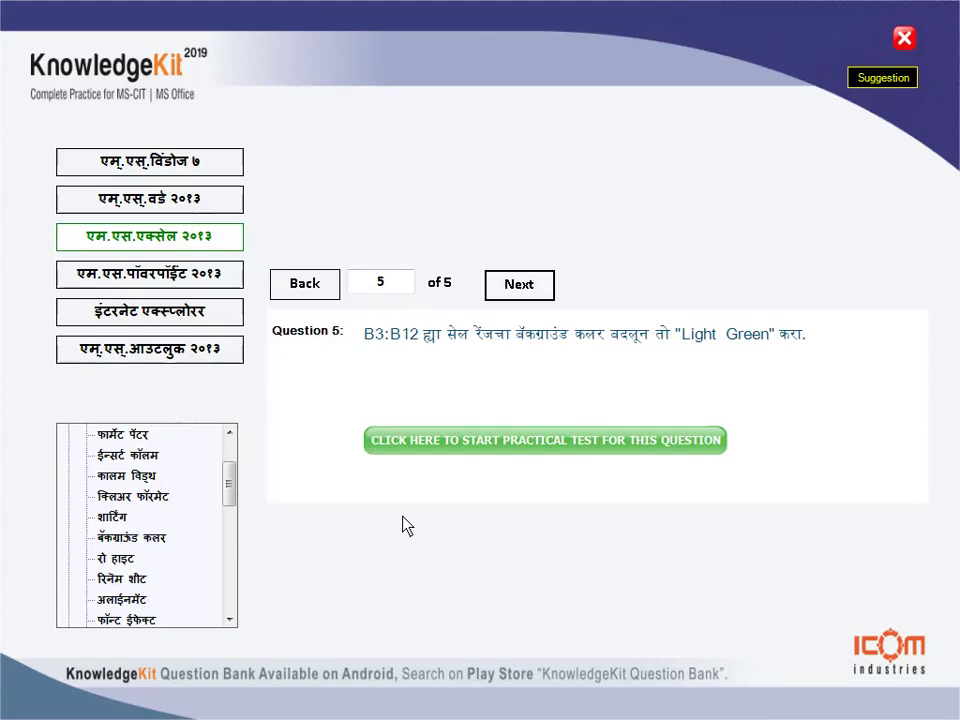
Step: Open the Row Height questions and set row 1's height to 35, submitting it as correct
click(115, 558)
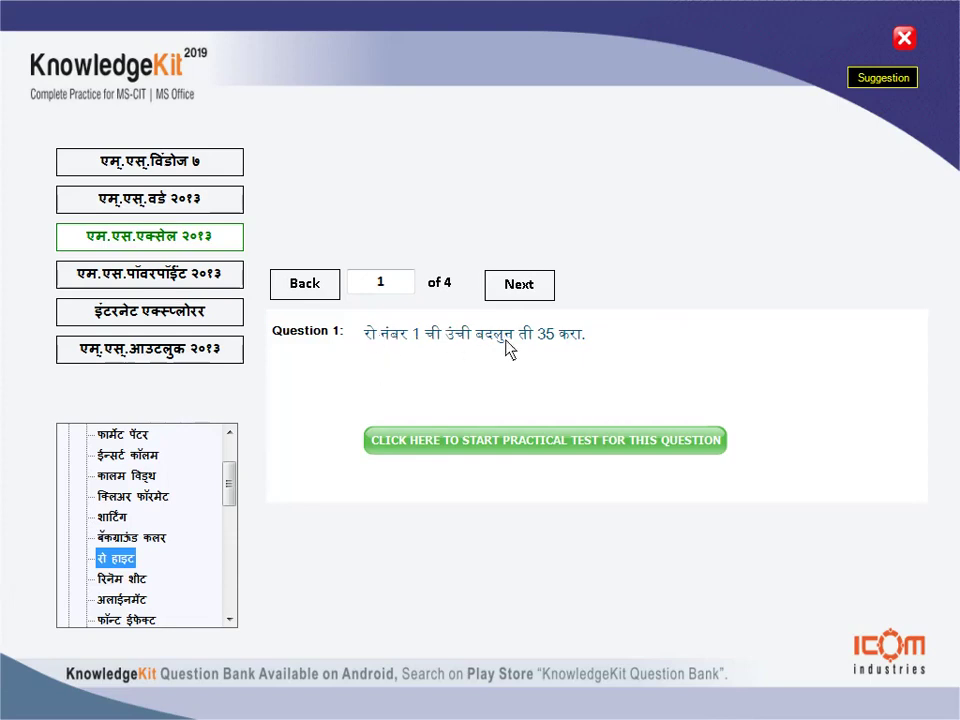
click(513, 441)
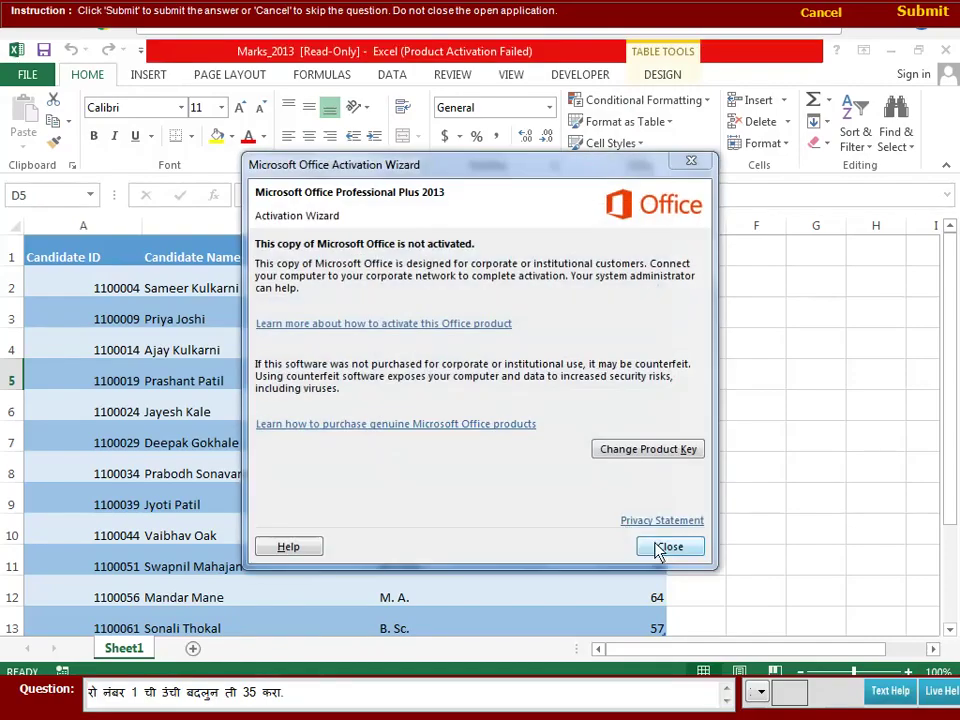
click(650, 541)
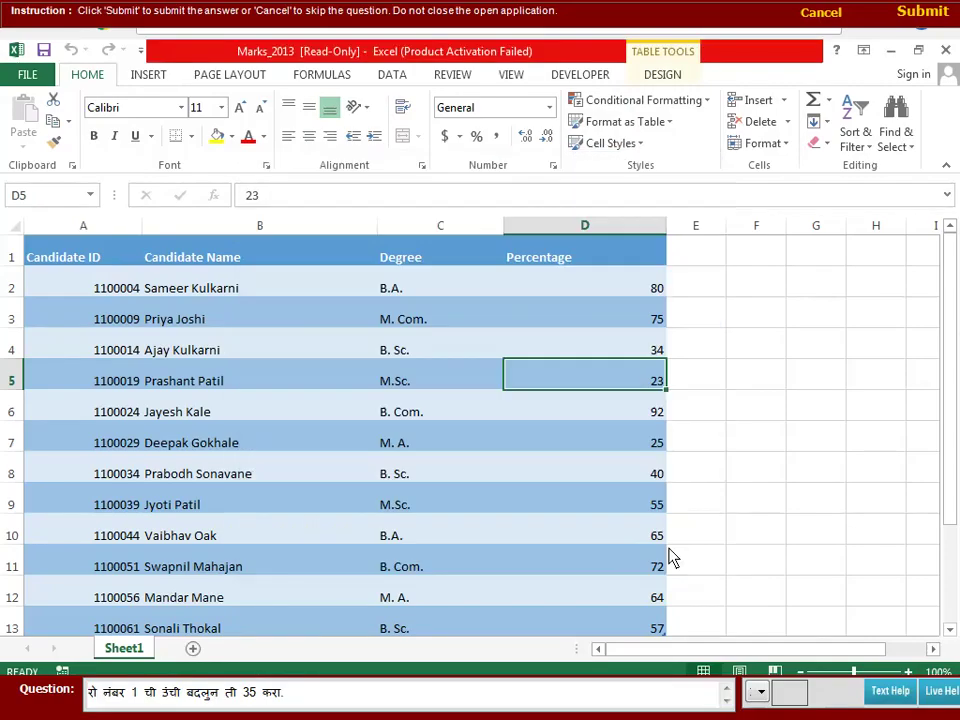
click(13, 262)
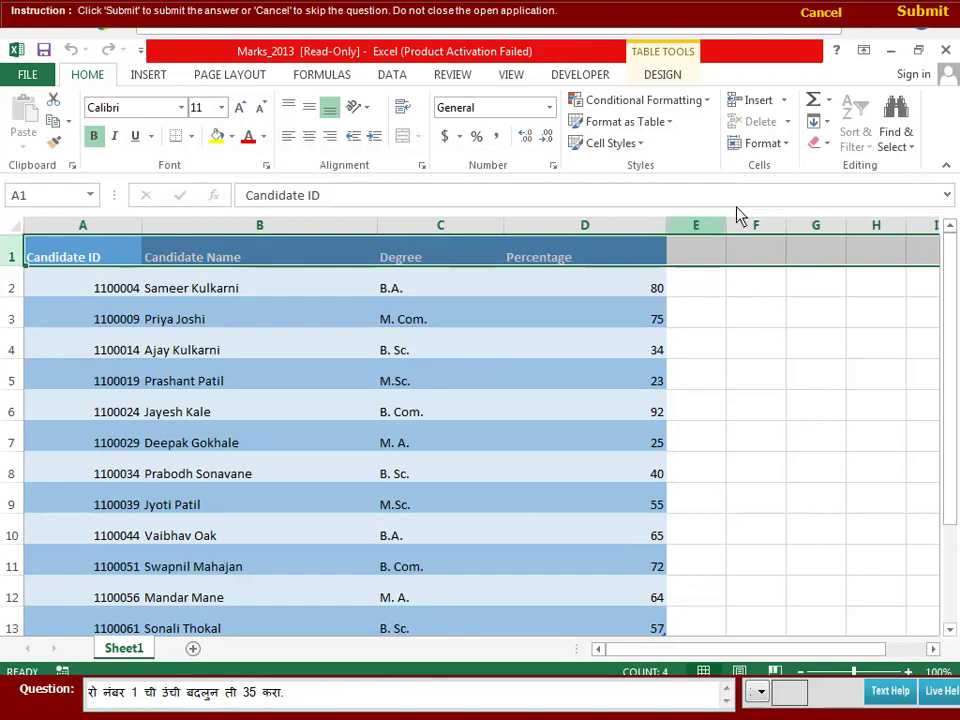
click(789, 148)
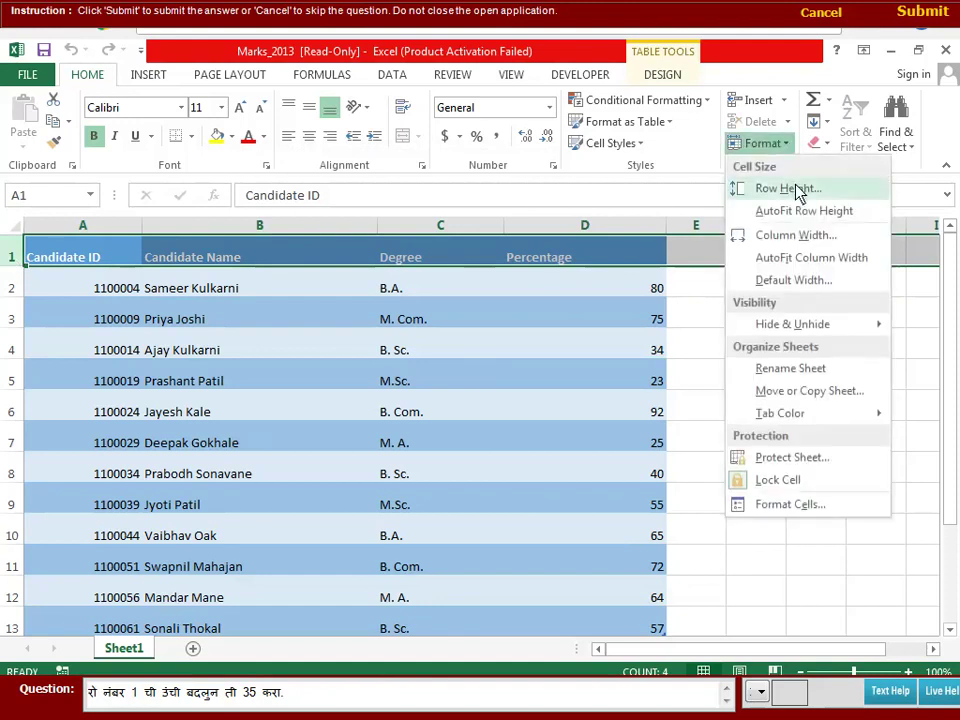
click(740, 189)
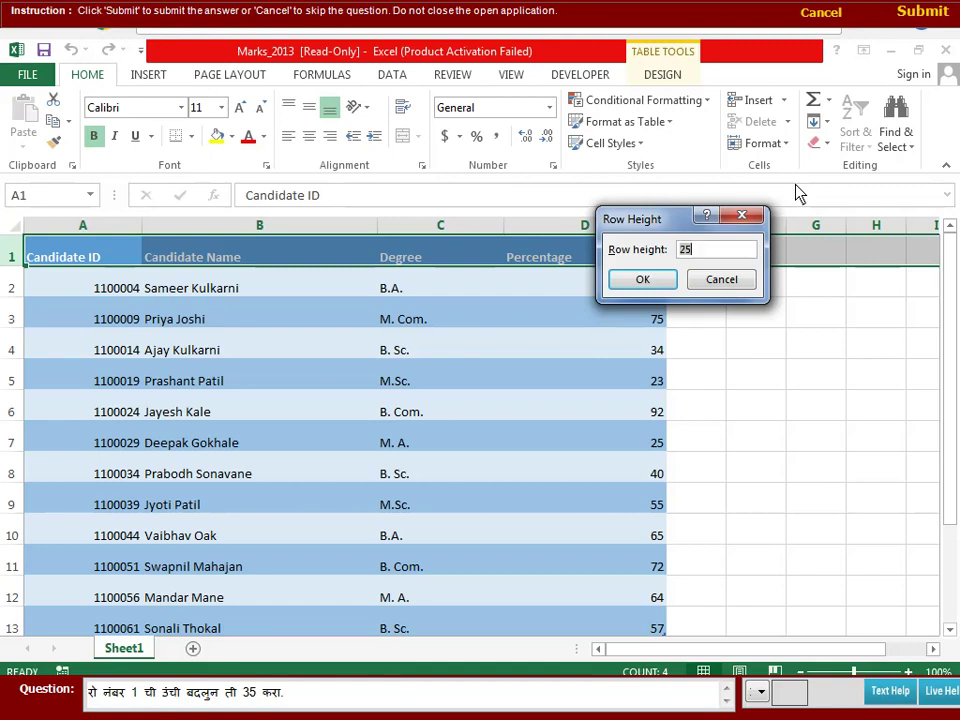
text(35)
click(643, 279)
click(643, 290)
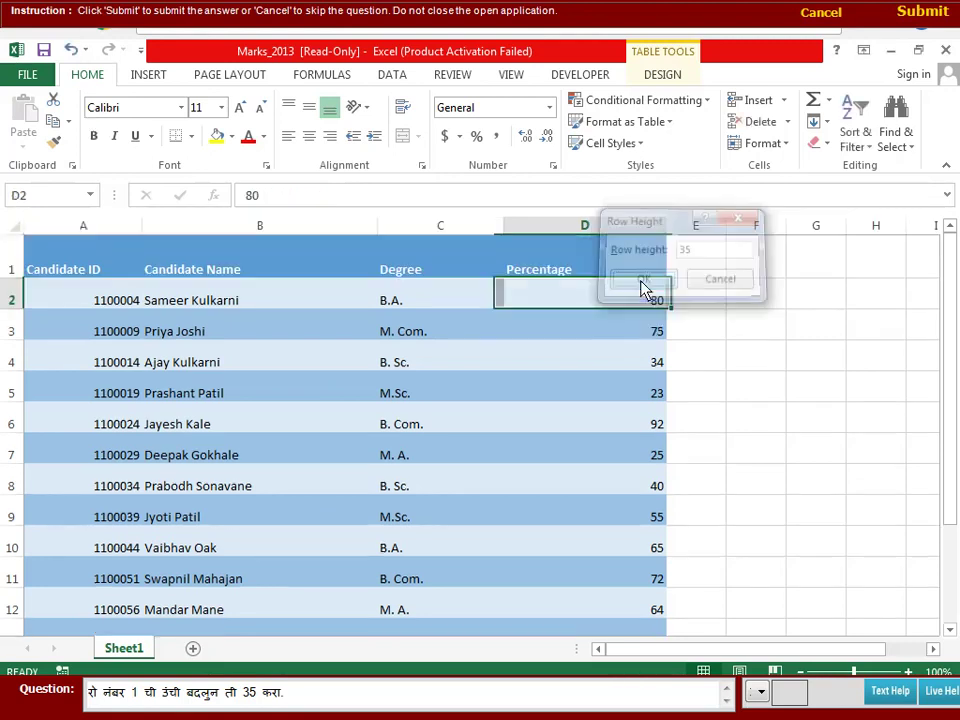
click(800, 380)
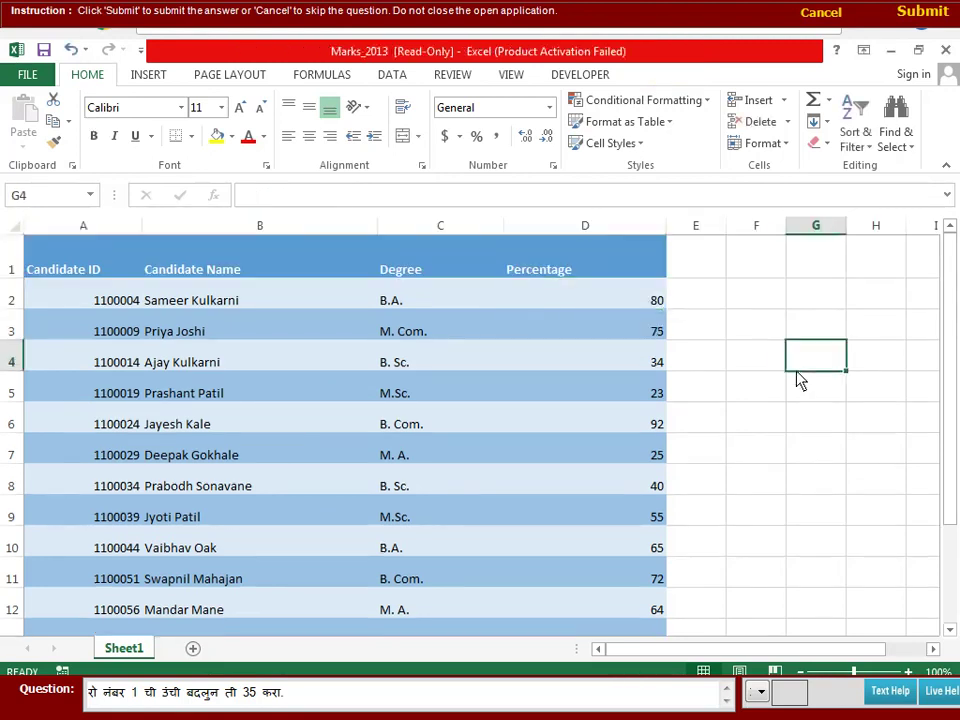
click(920, 12)
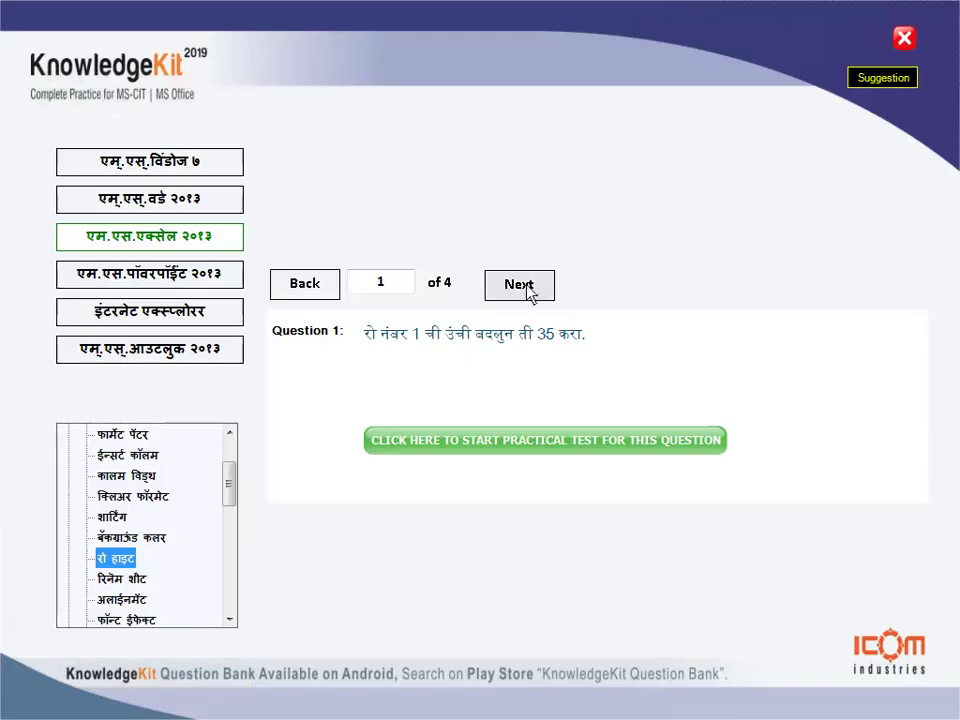
click(527, 290)
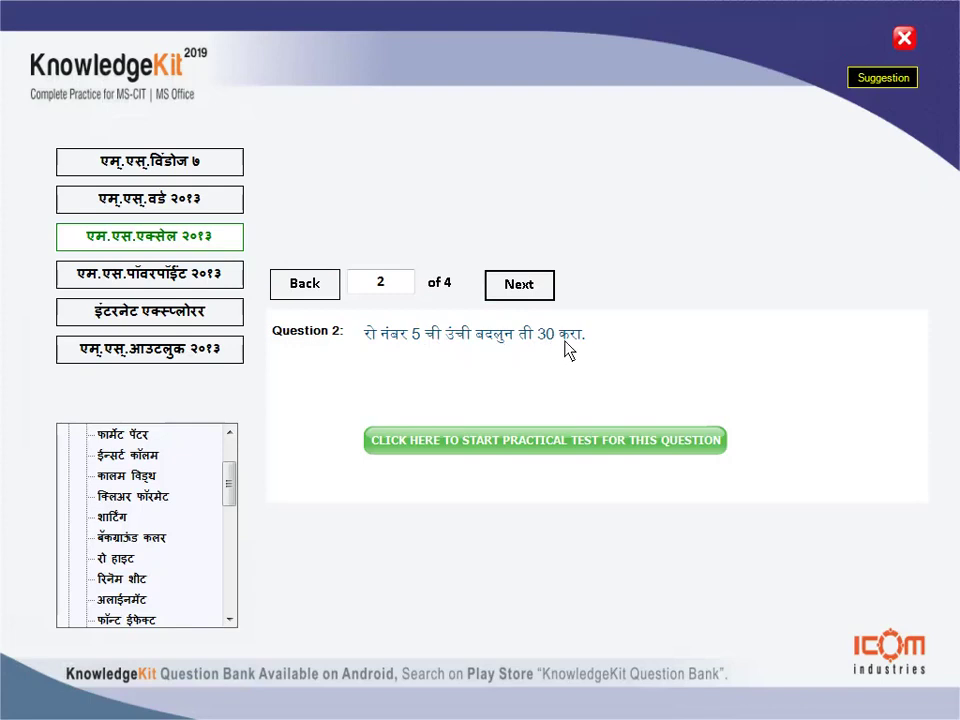
Step: Start question 2's test, set row 5's height to 30, and submit the answer
click(508, 448)
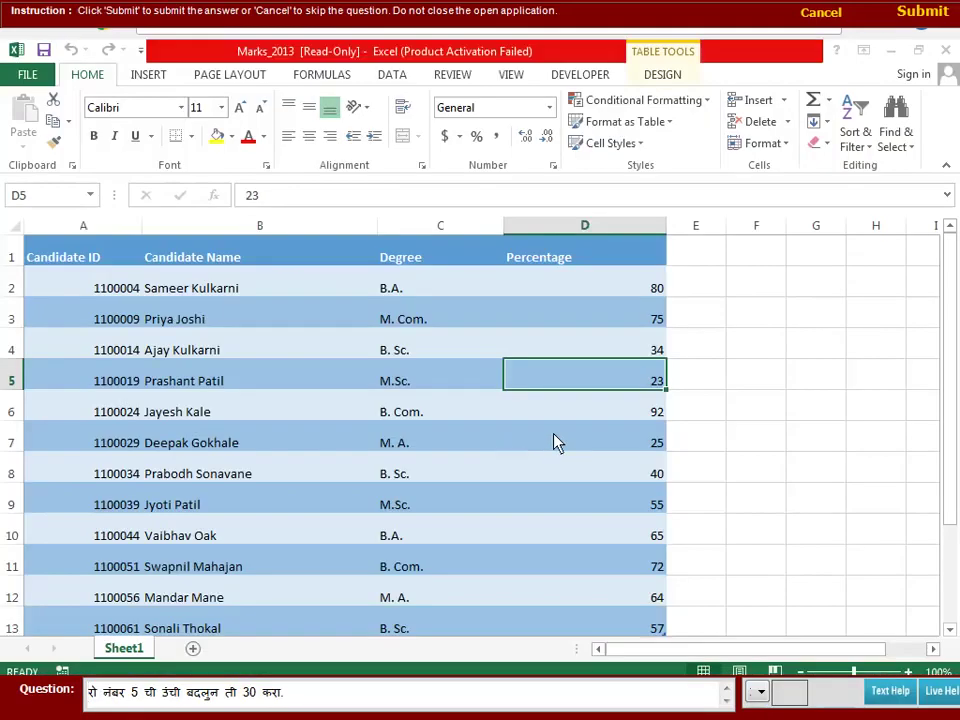
click(668, 547)
click(13, 381)
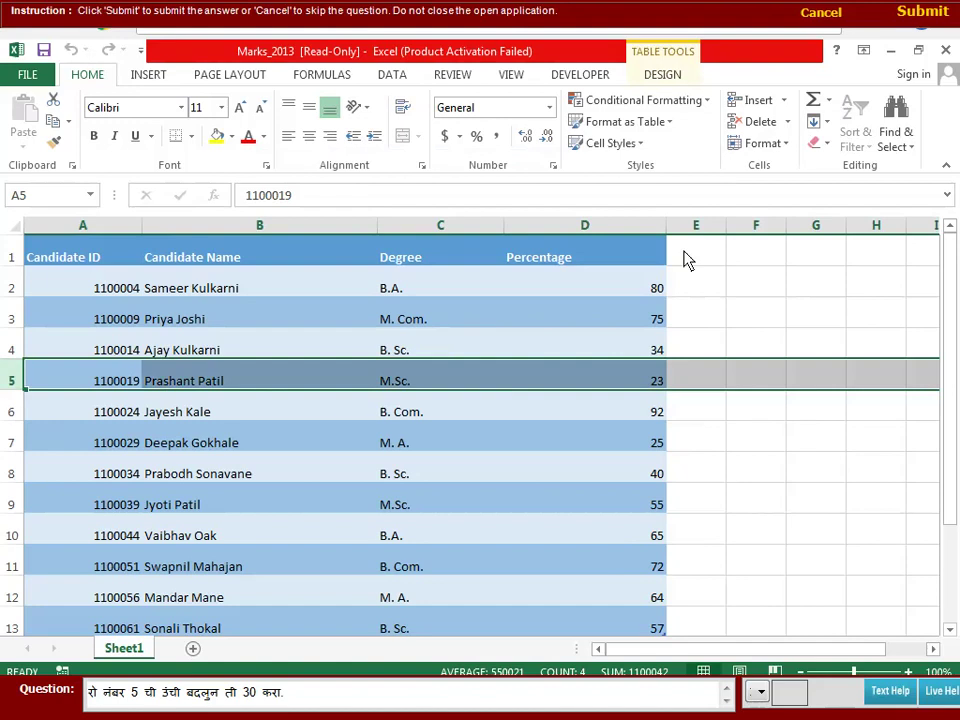
click(786, 147)
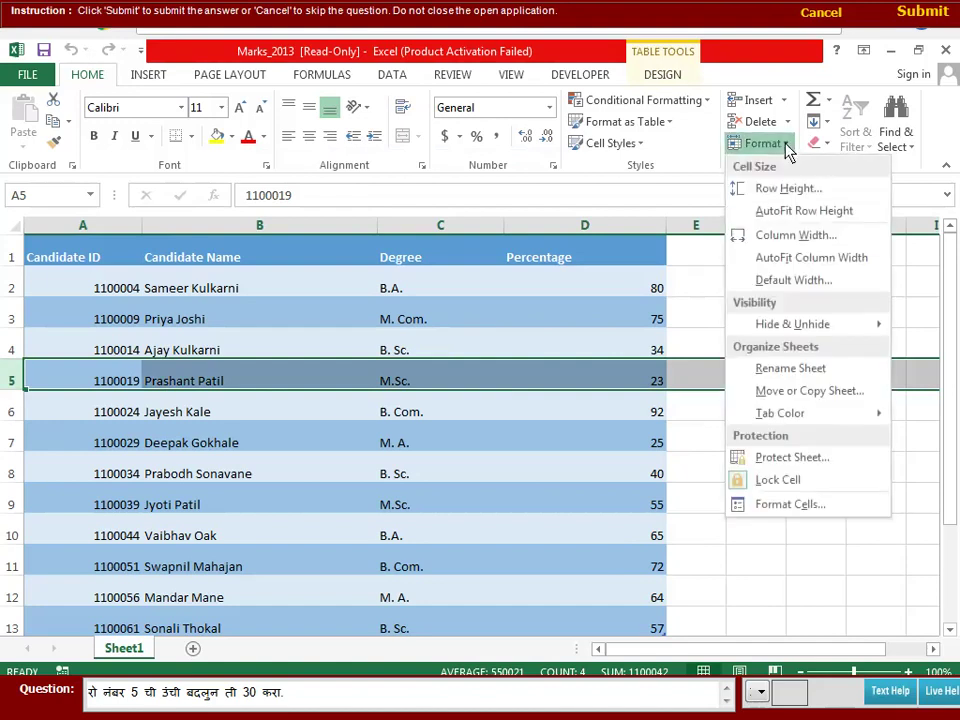
click(790, 193)
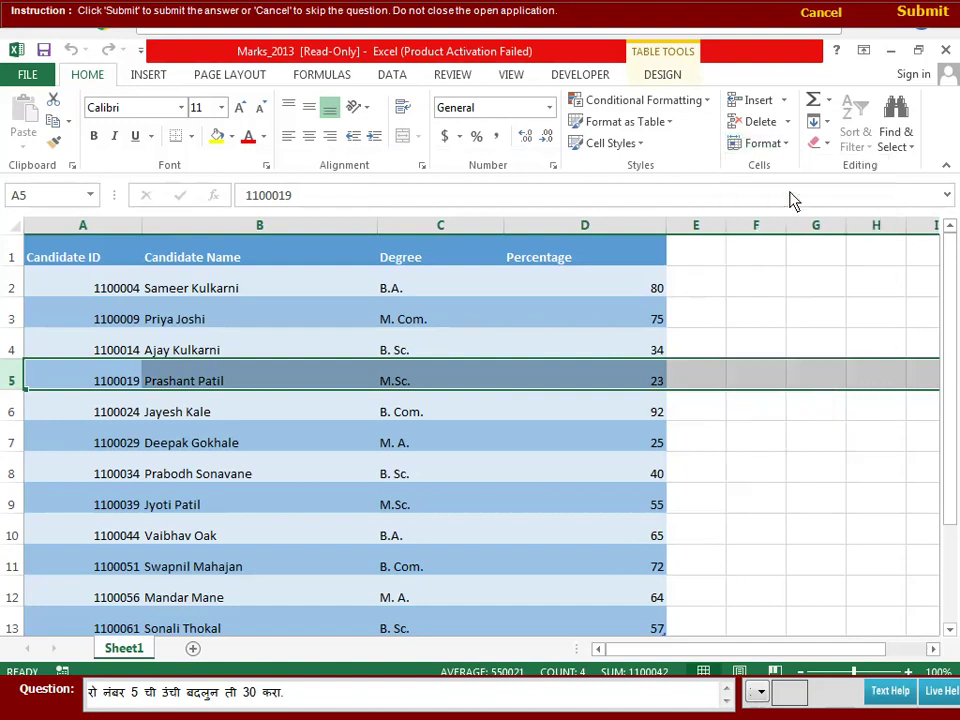
text(30)
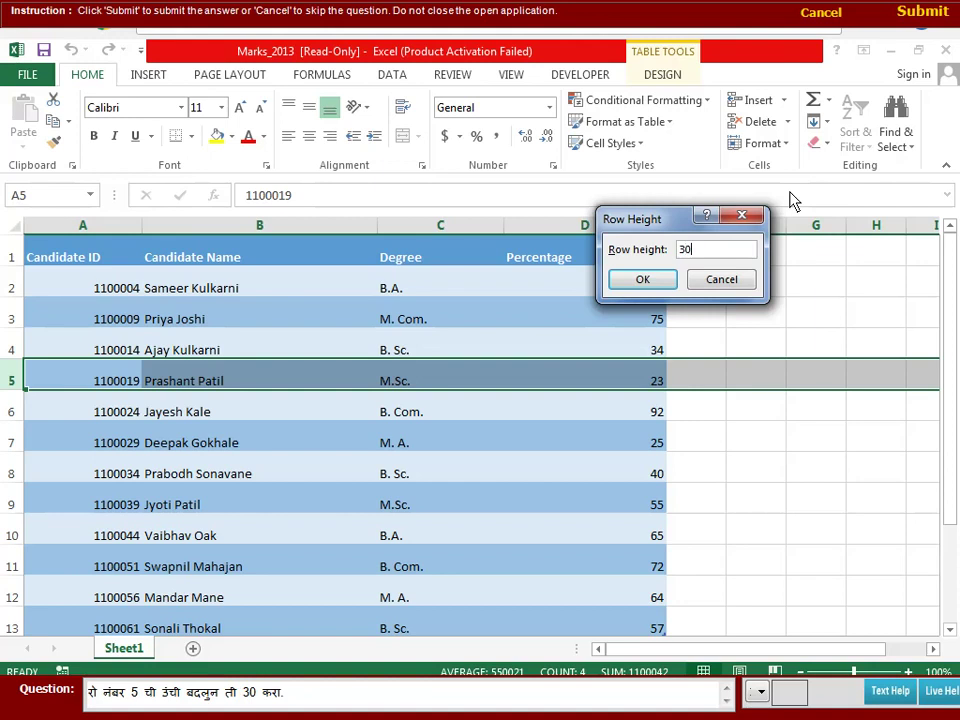
click(648, 281)
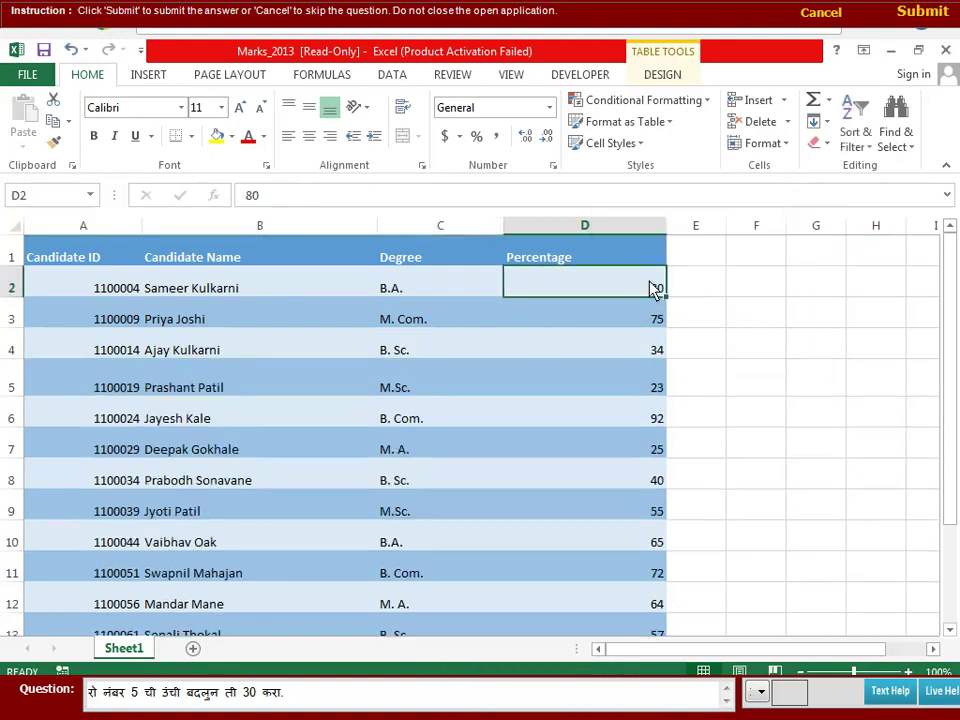
click(920, 20)
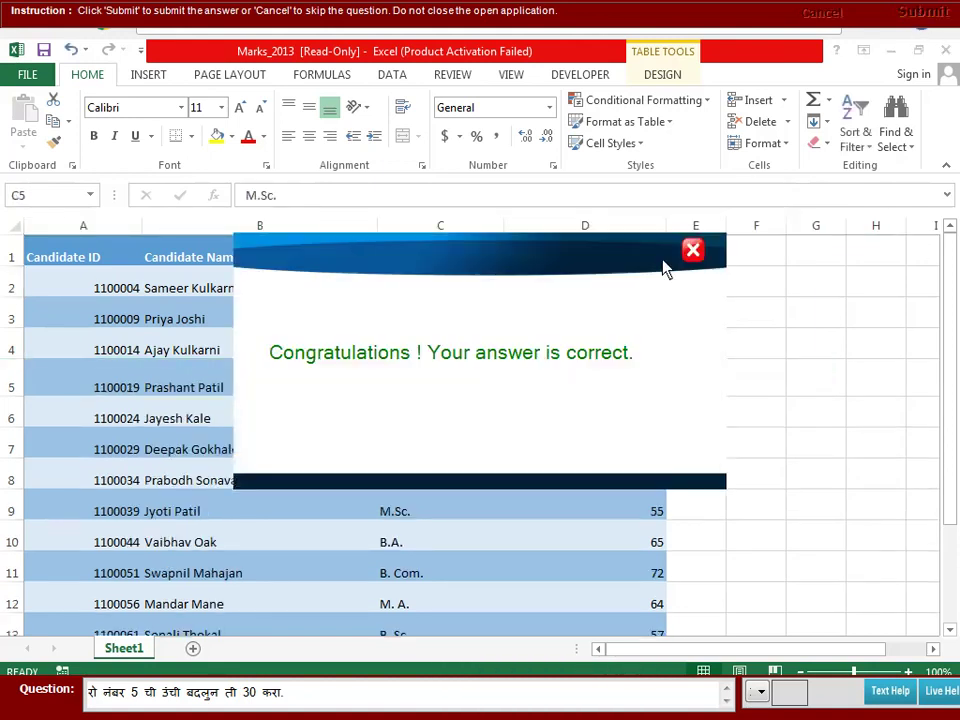
click(695, 258)
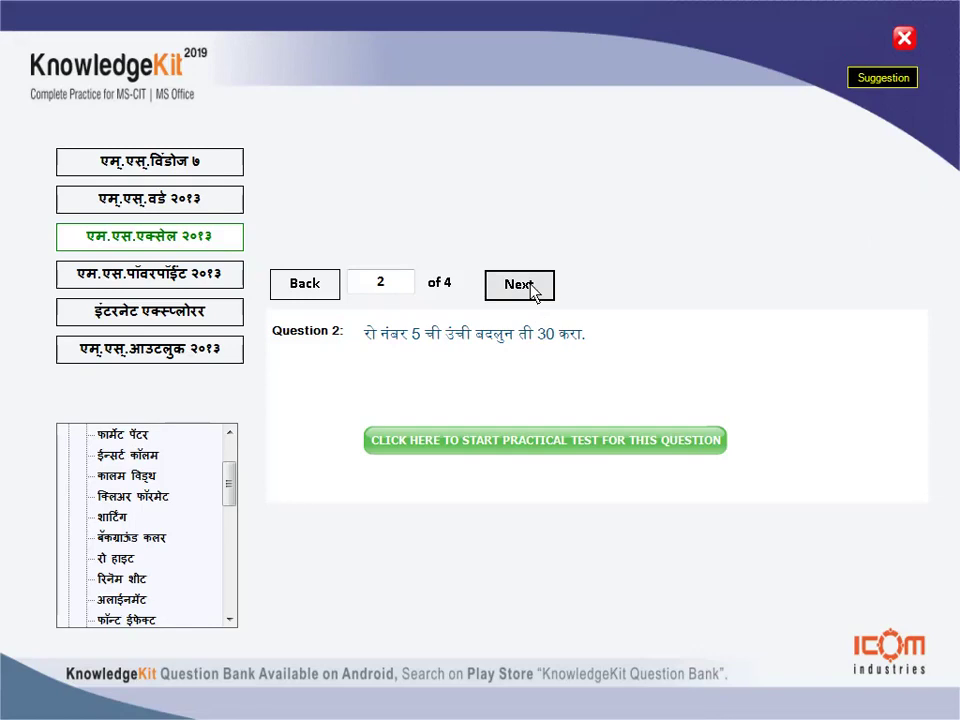
Step: Go to question 3 and give row 2 of Stationary_2013 a height of 10.5, then submit
click(532, 289)
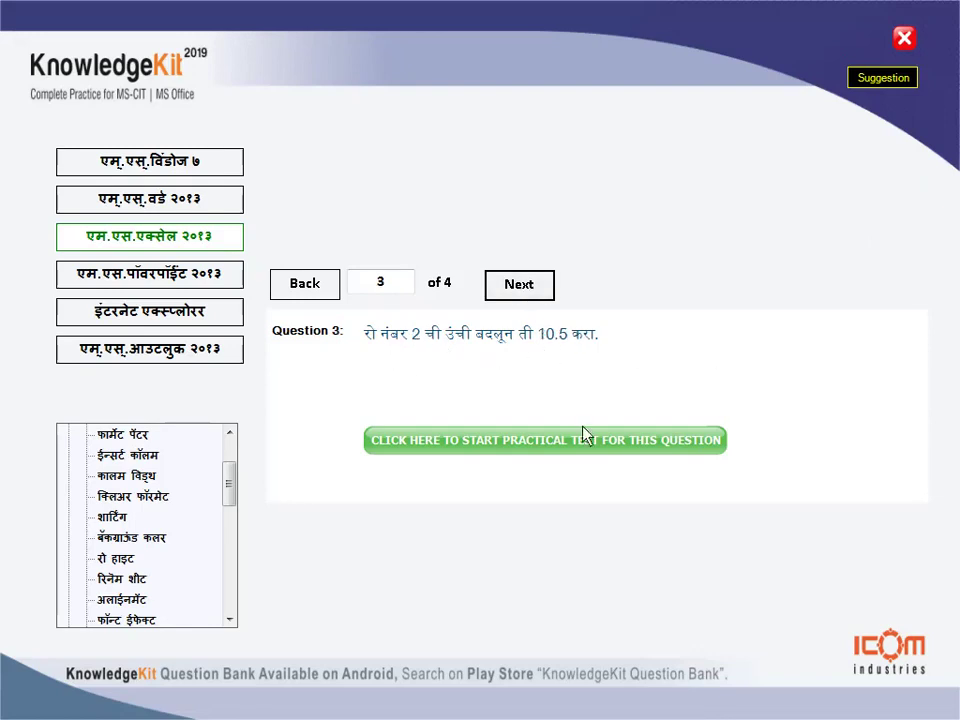
click(501, 460)
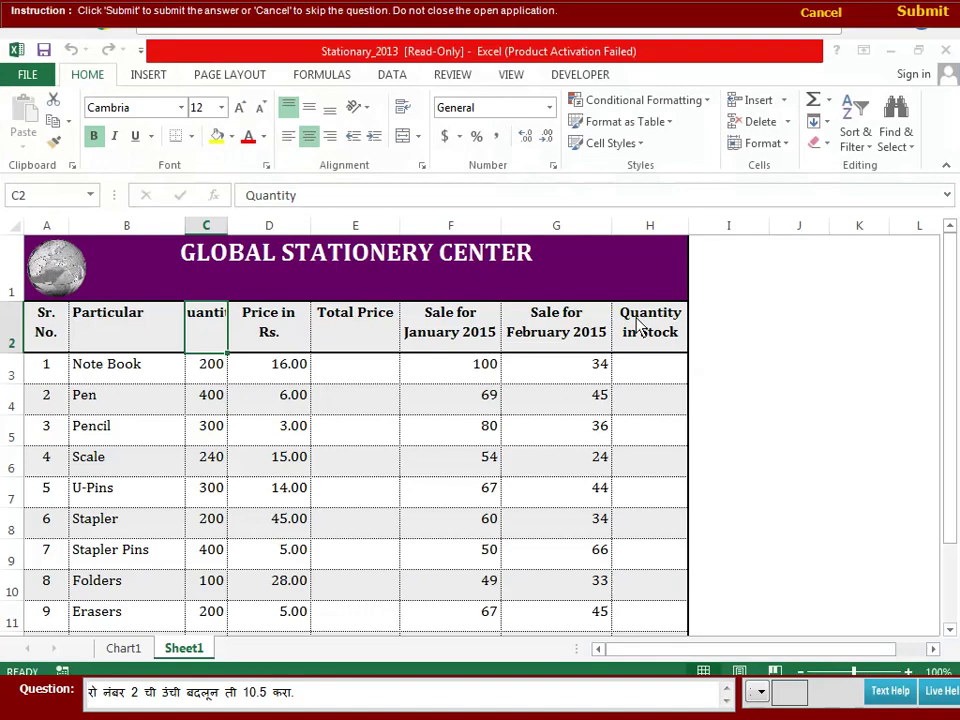
click(665, 552)
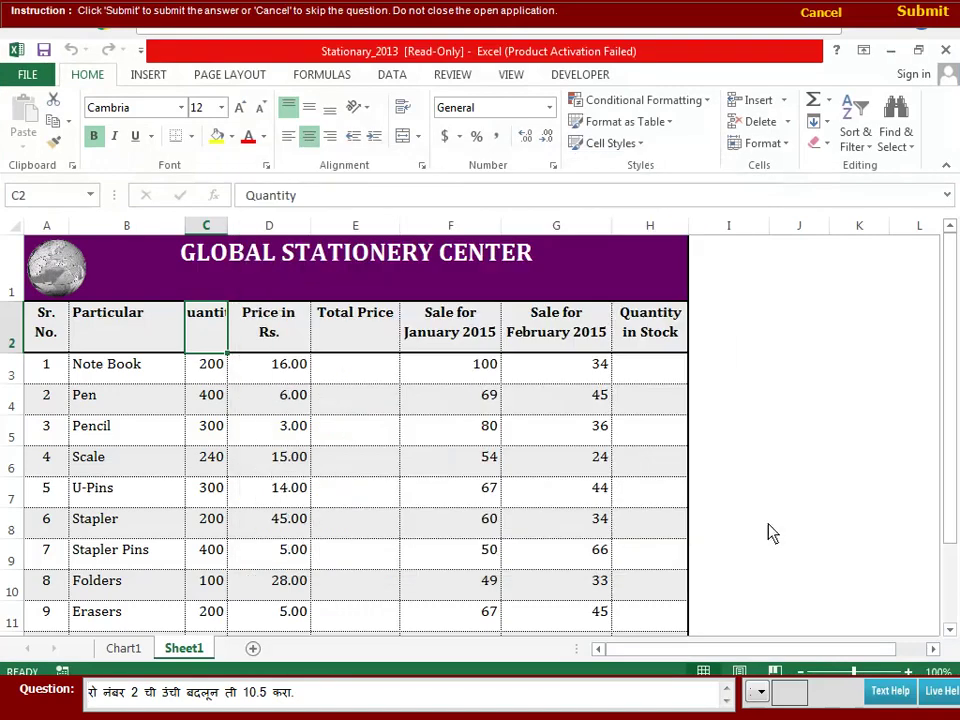
click(12, 338)
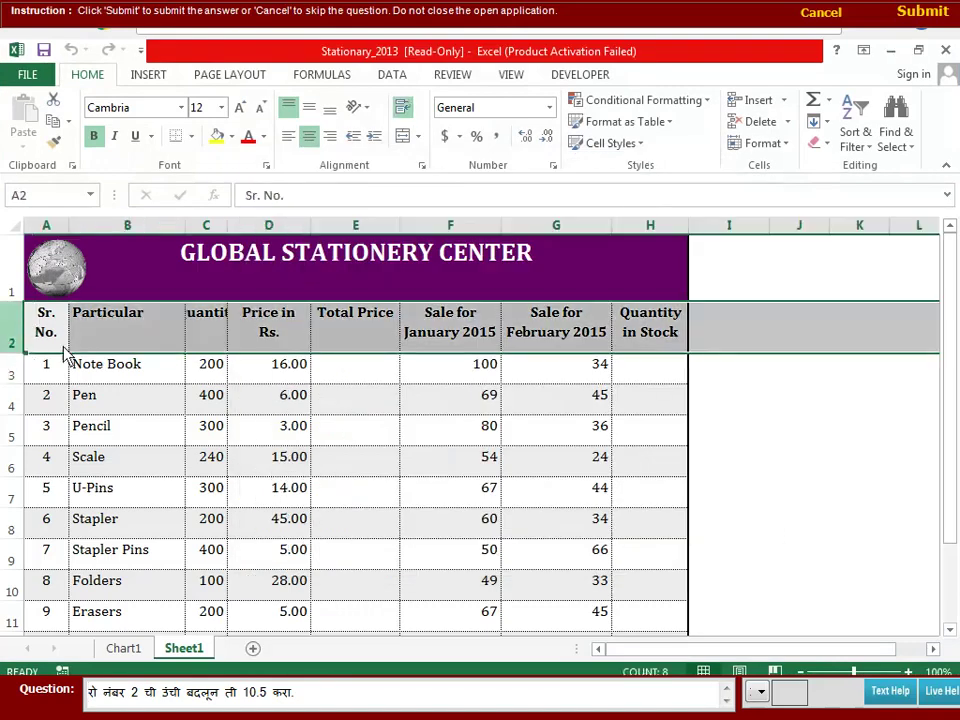
click(787, 145)
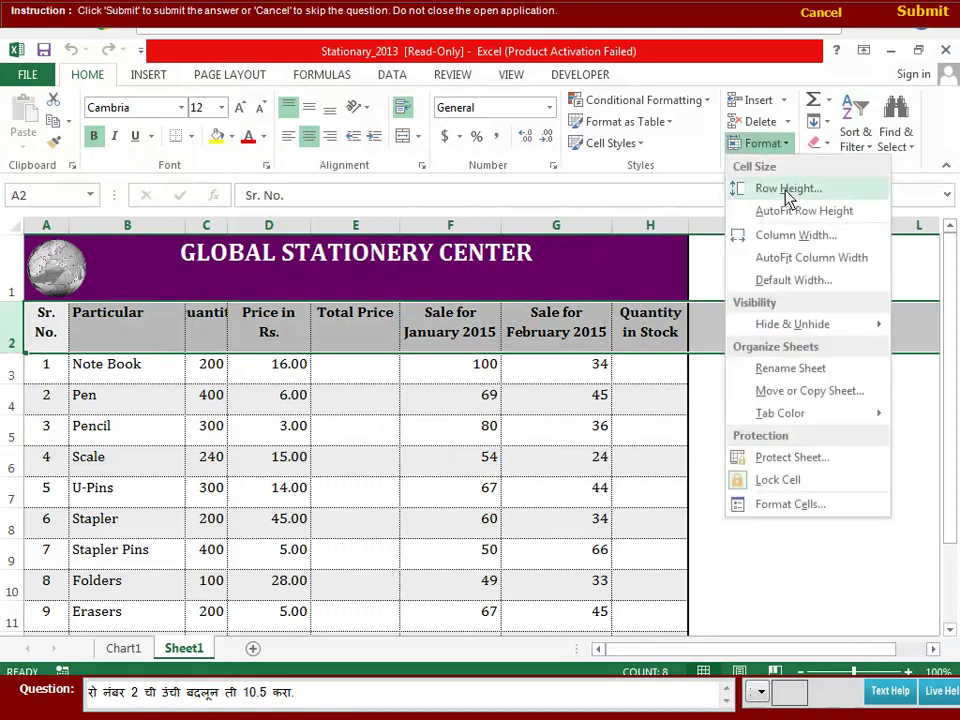
click(730, 190)
text(10.)
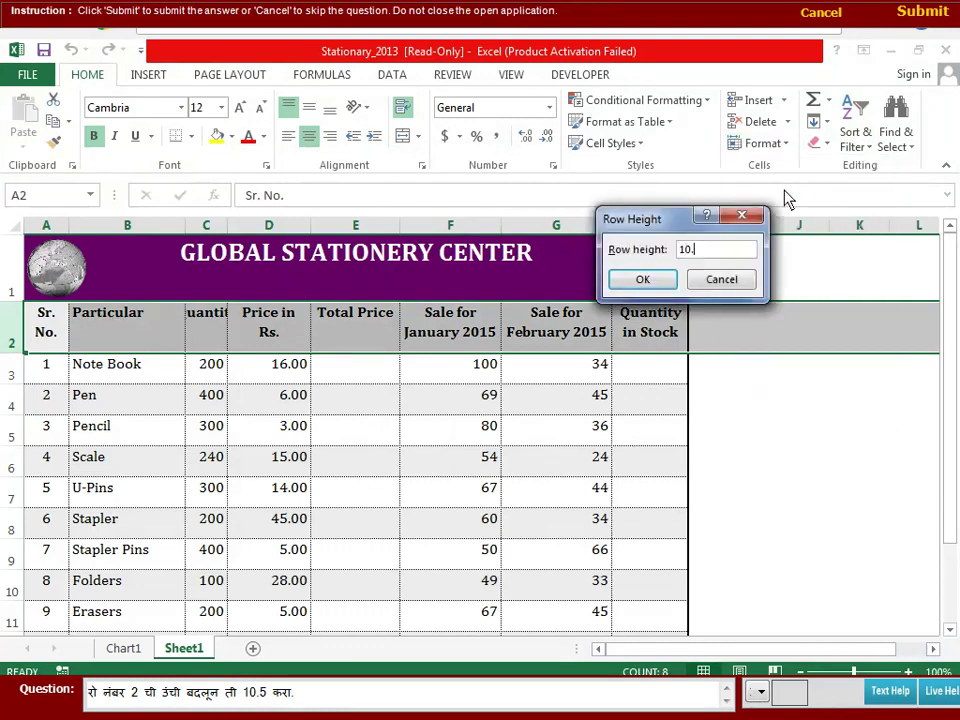
text(5)
click(638, 280)
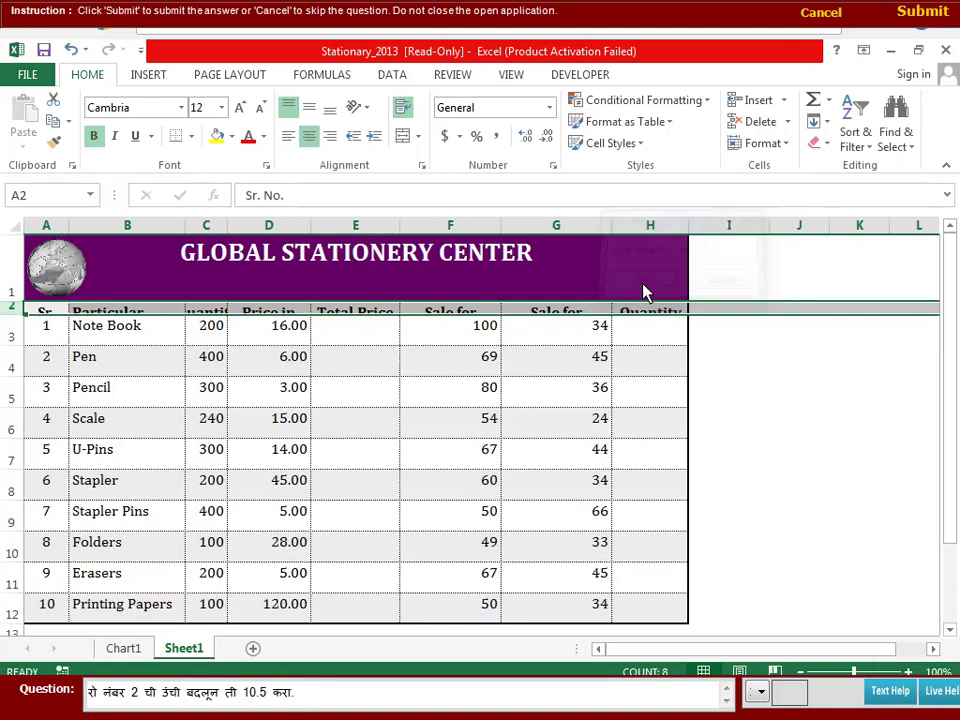
click(925, 12)
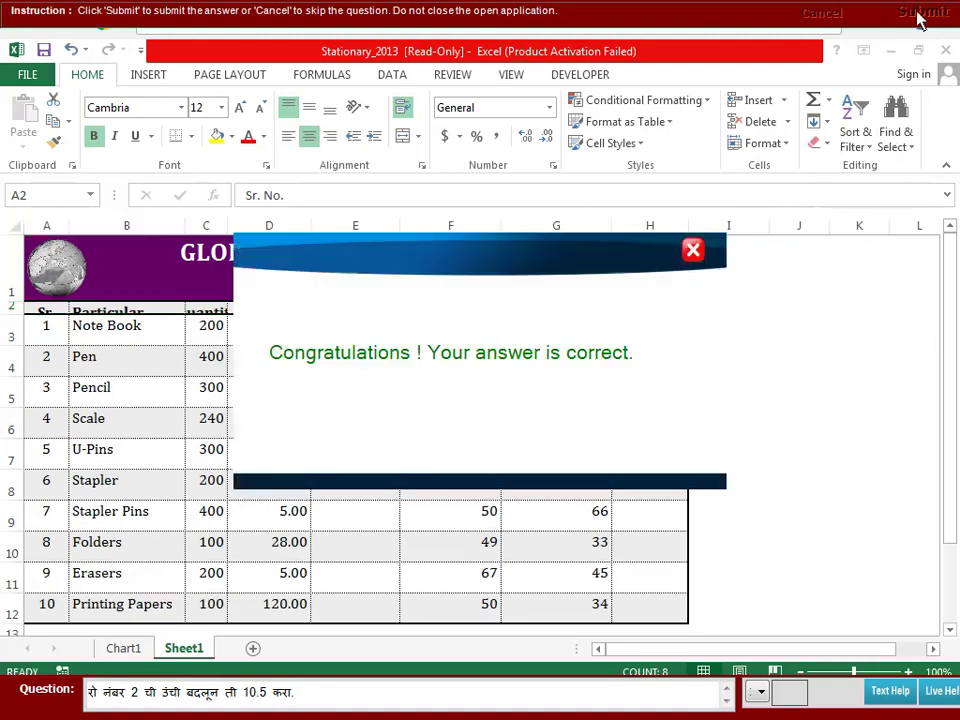
click(693, 252)
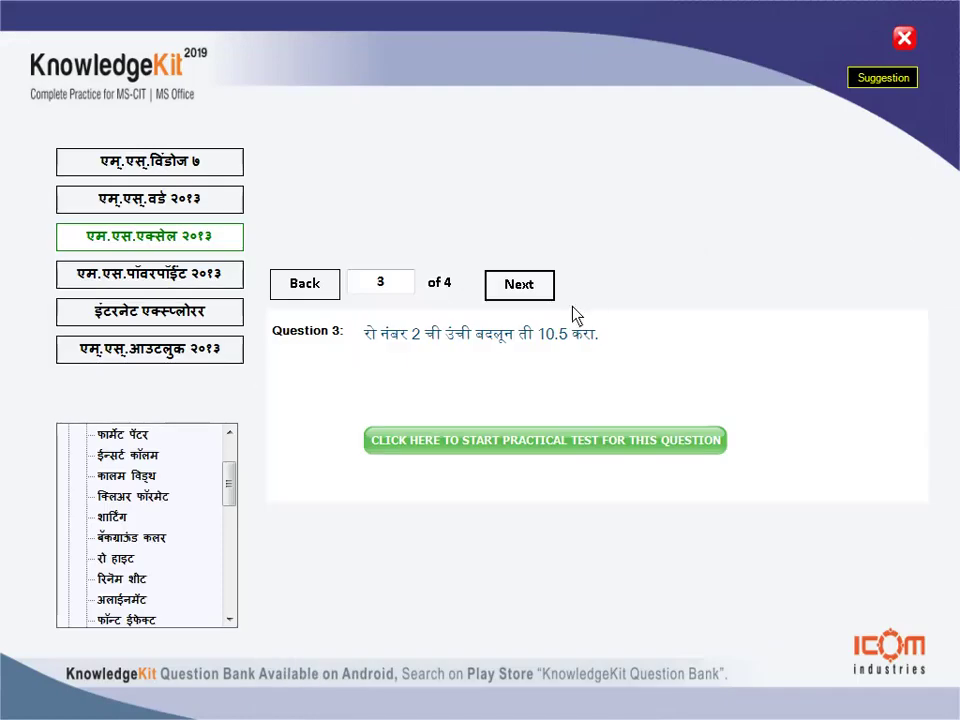
Step: Go to question 4, set row 2's height to 121.25, and submit the answer
click(524, 287)
click(508, 447)
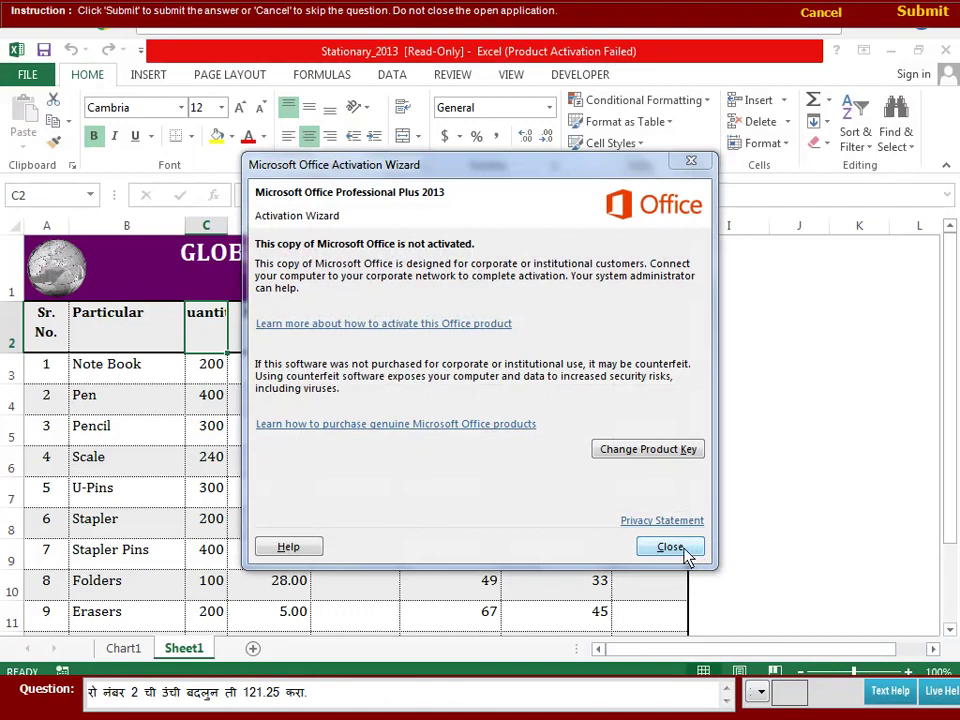
click(668, 545)
click(18, 336)
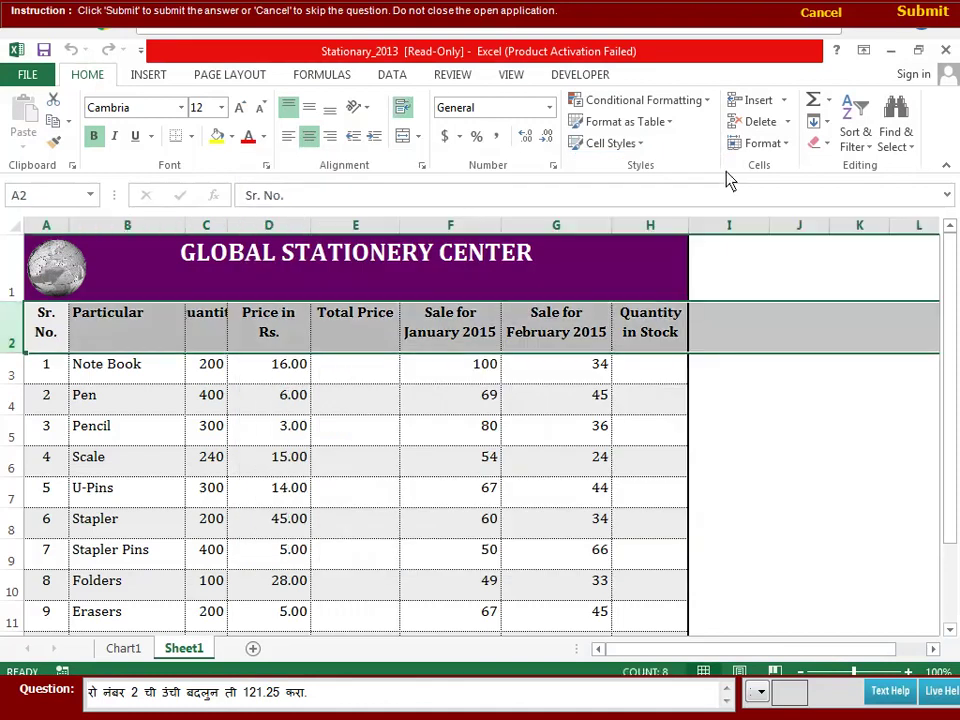
click(789, 150)
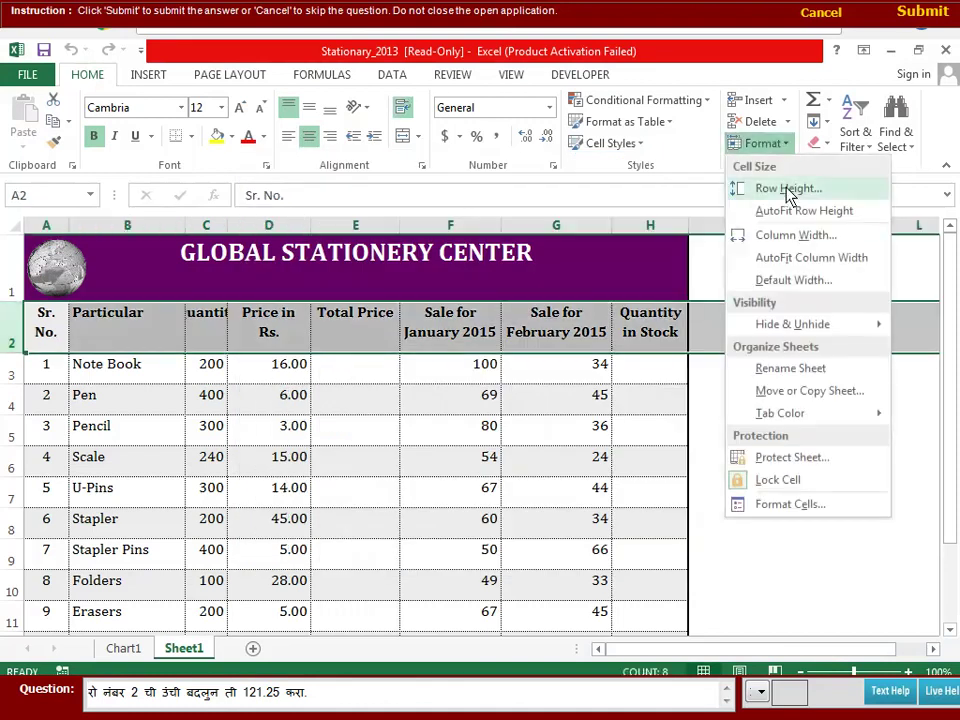
click(789, 190)
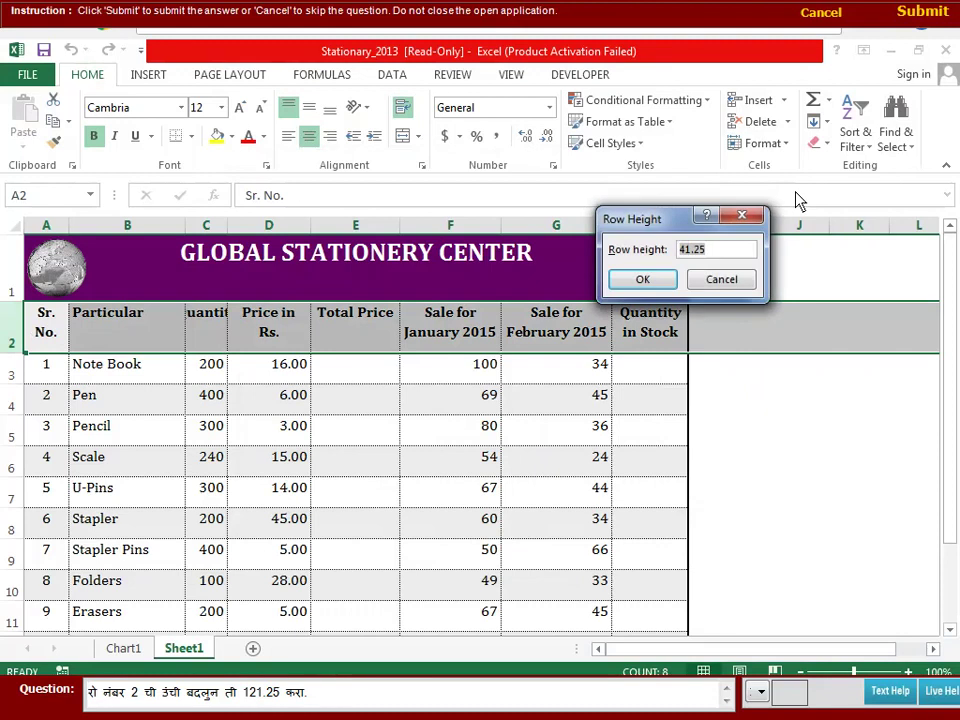
text(121.25)
click(643, 280)
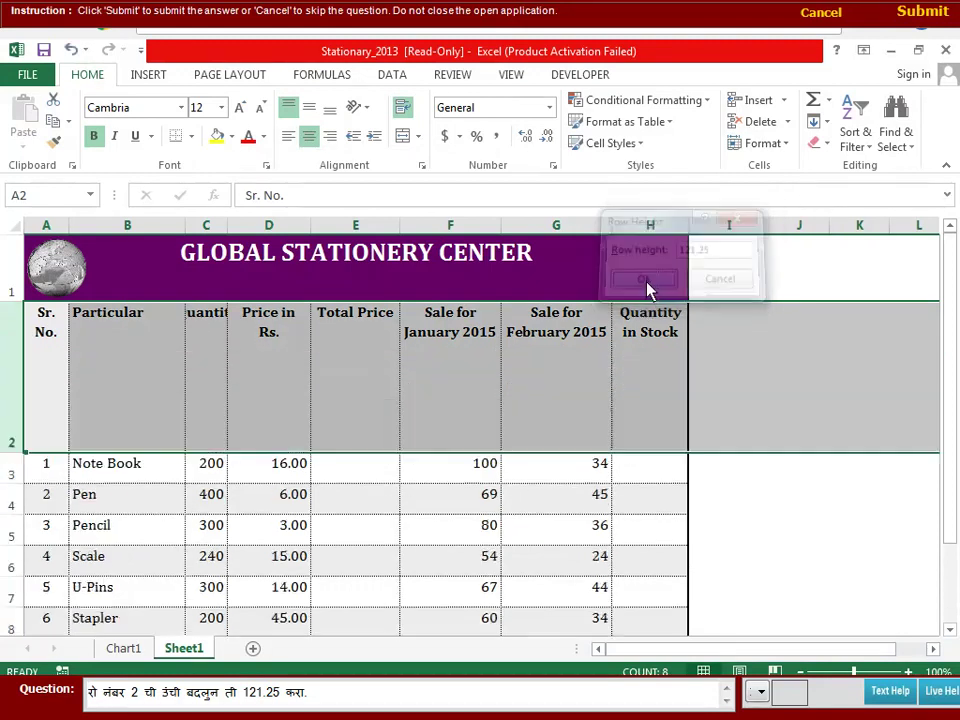
click(797, 528)
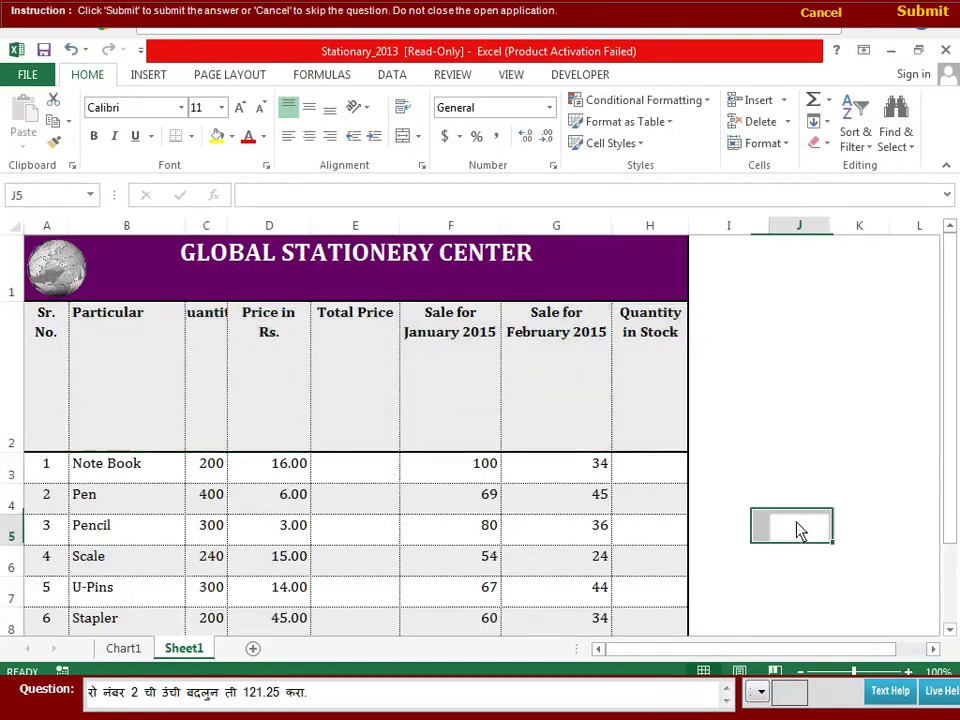
click(920, 14)
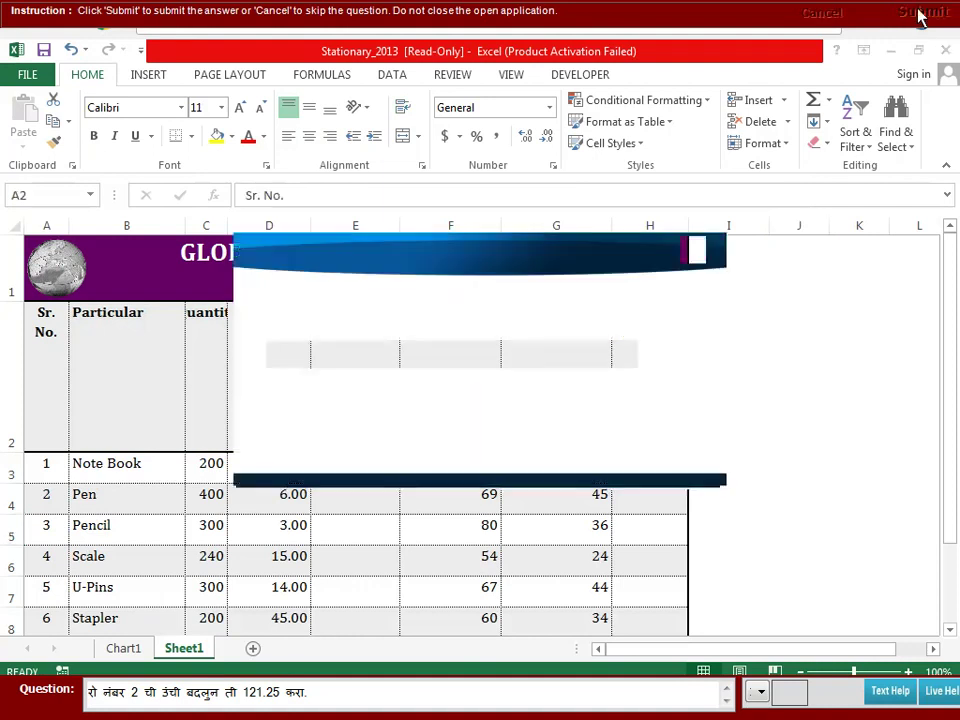
click(692, 250)
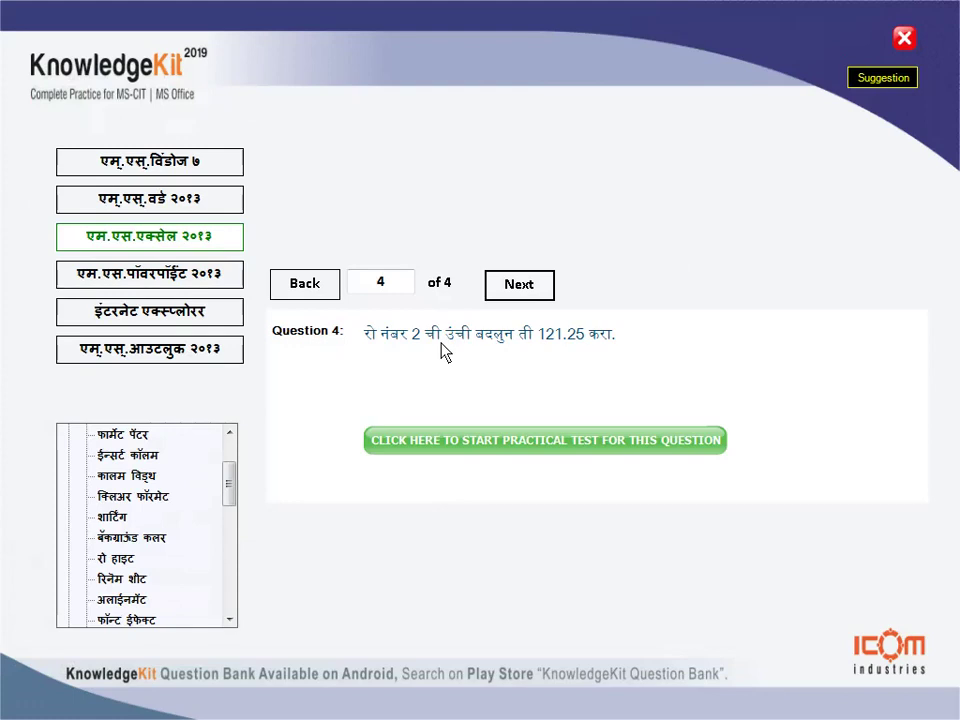
Step: Open the Rename Sheet questions, rename Sheet1 to 'Stationary' via Format > Rename Sheet, and submit
click(120, 578)
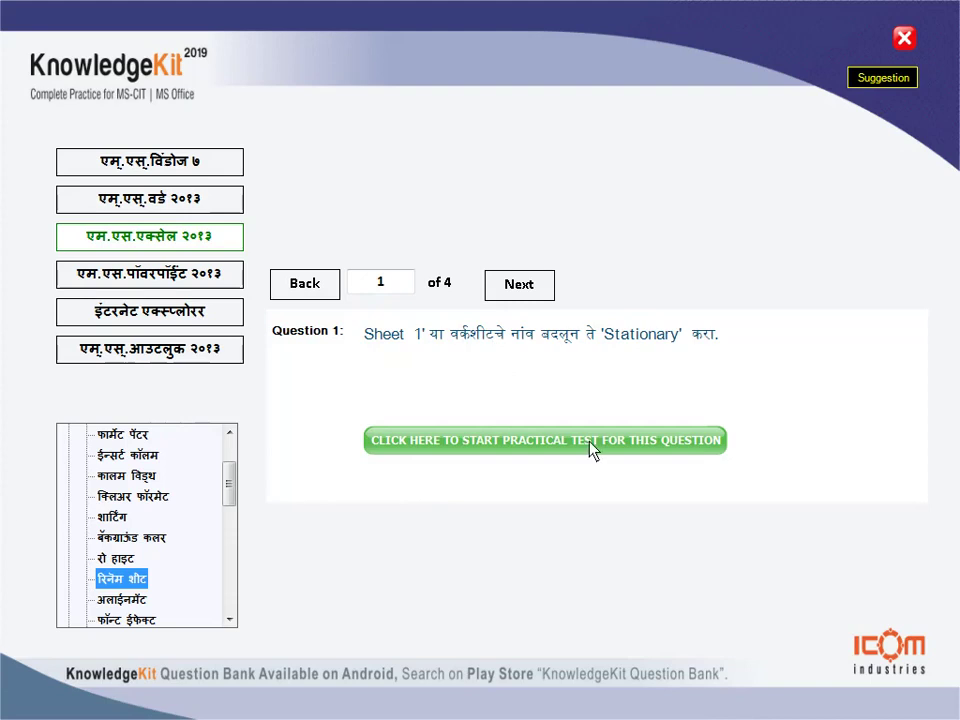
click(531, 446)
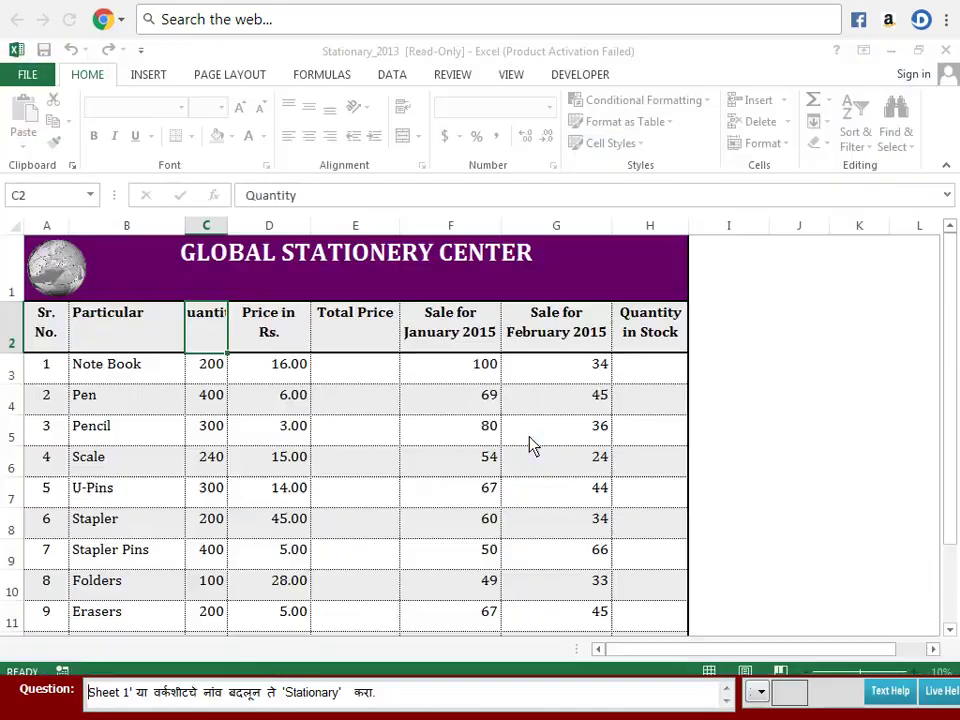
click(667, 544)
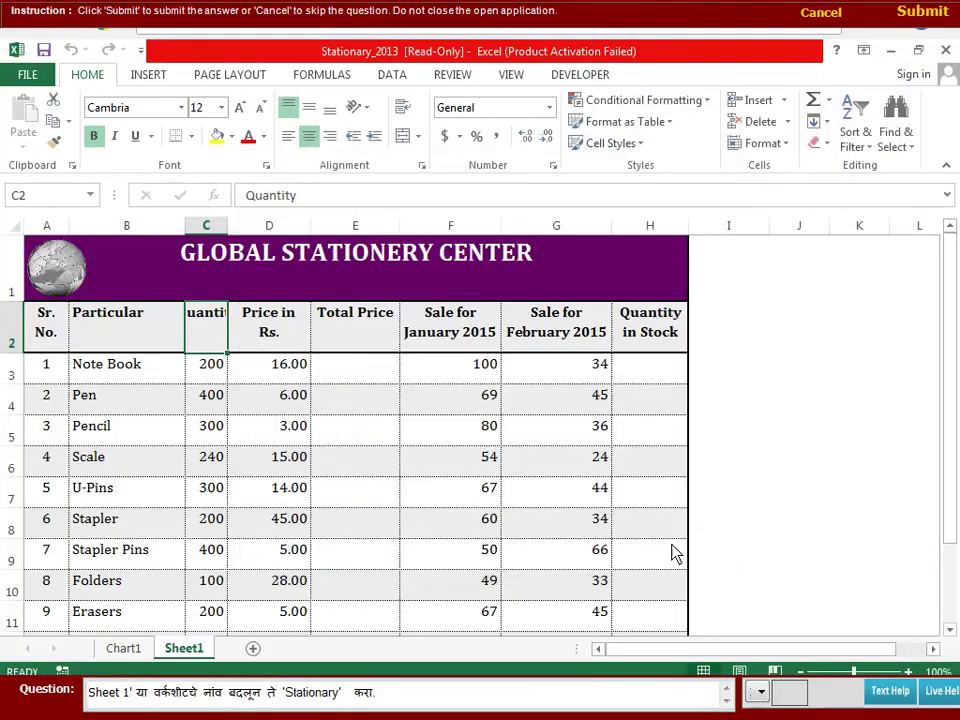
click(789, 145)
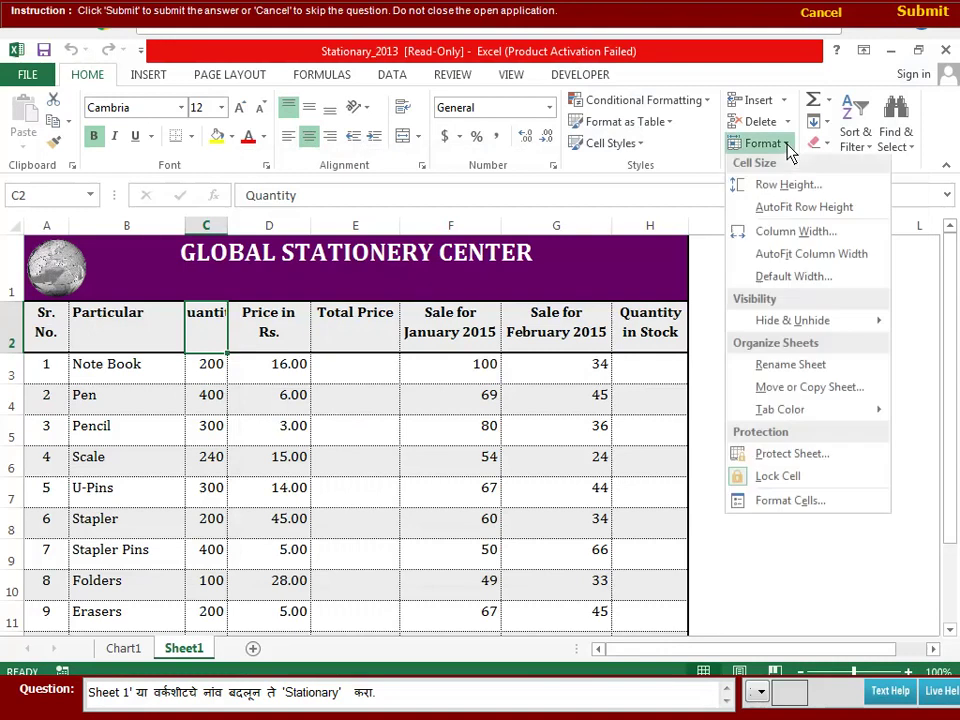
click(790, 367)
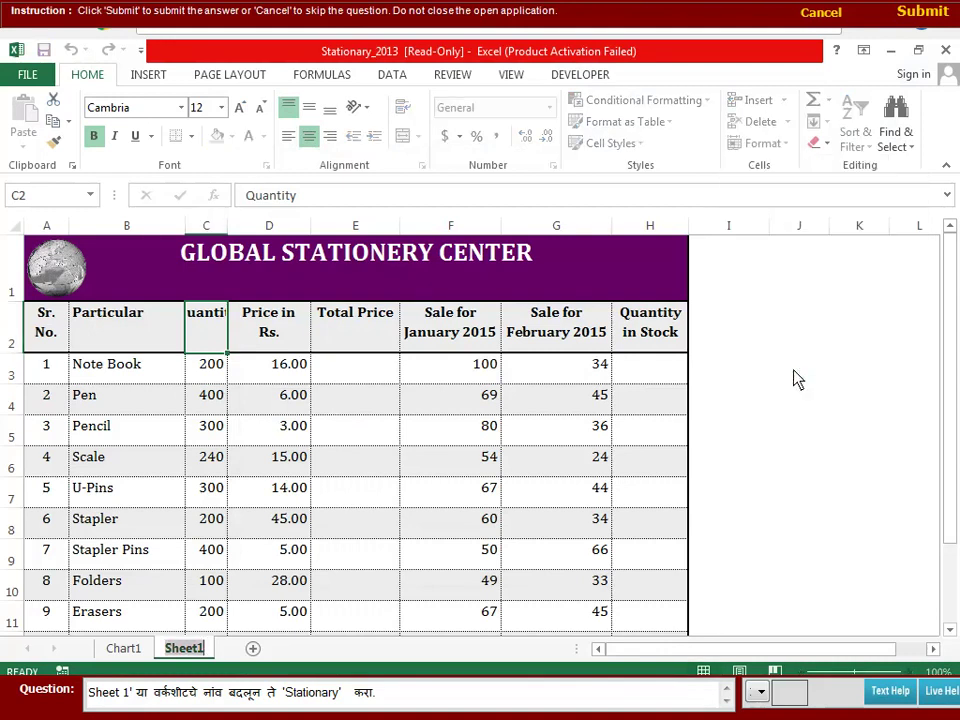
key(BackSpace)
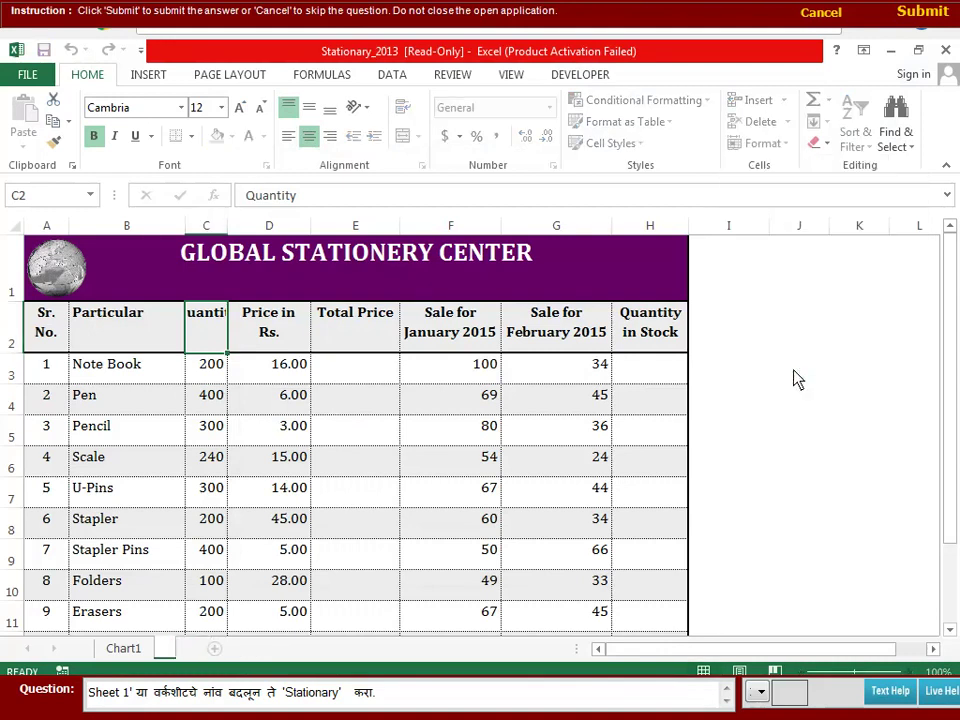
text(Statio)
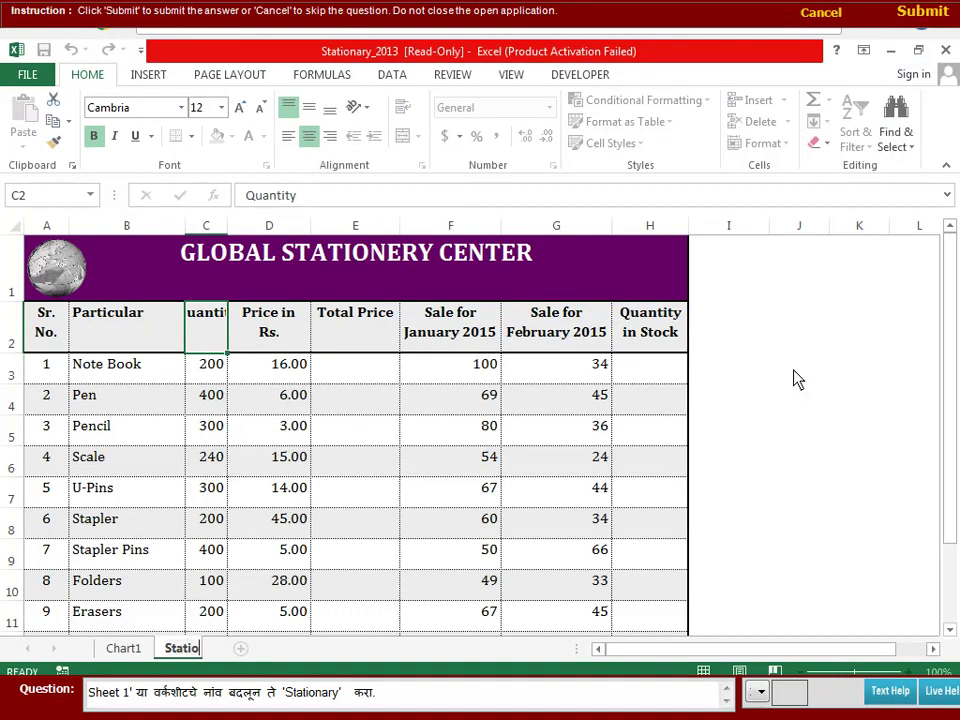
text(n)
text(ary)
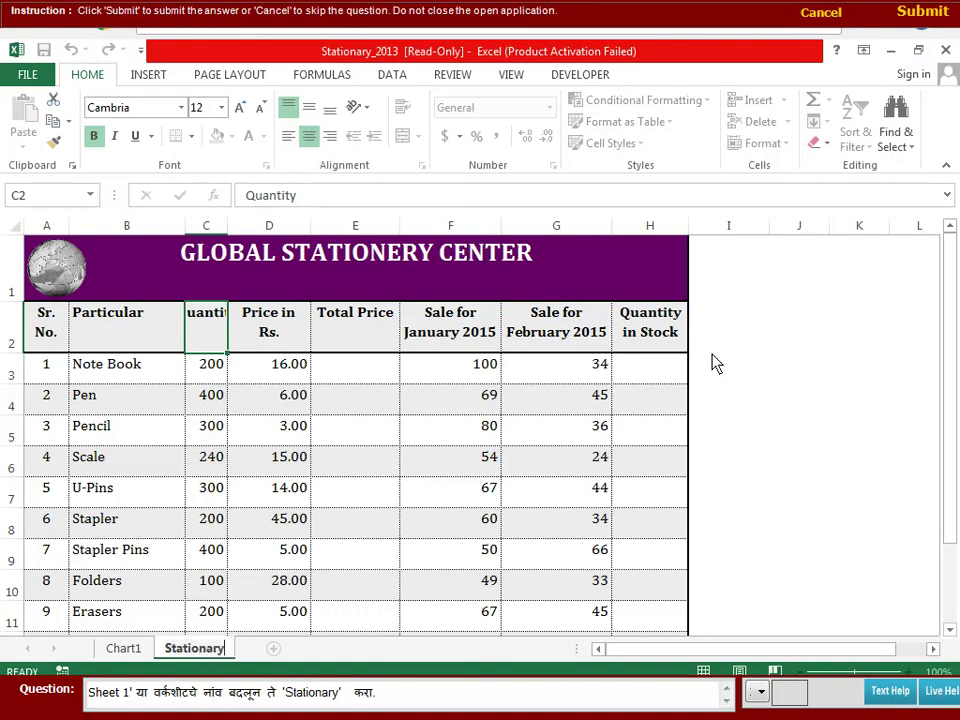
click(798, 476)
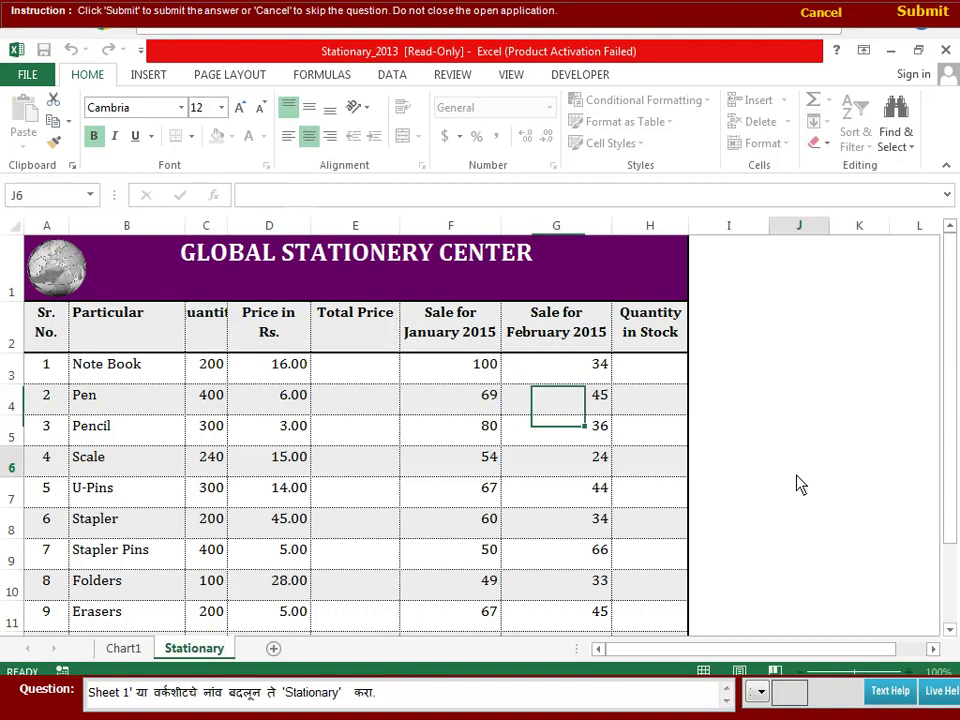
click(921, 14)
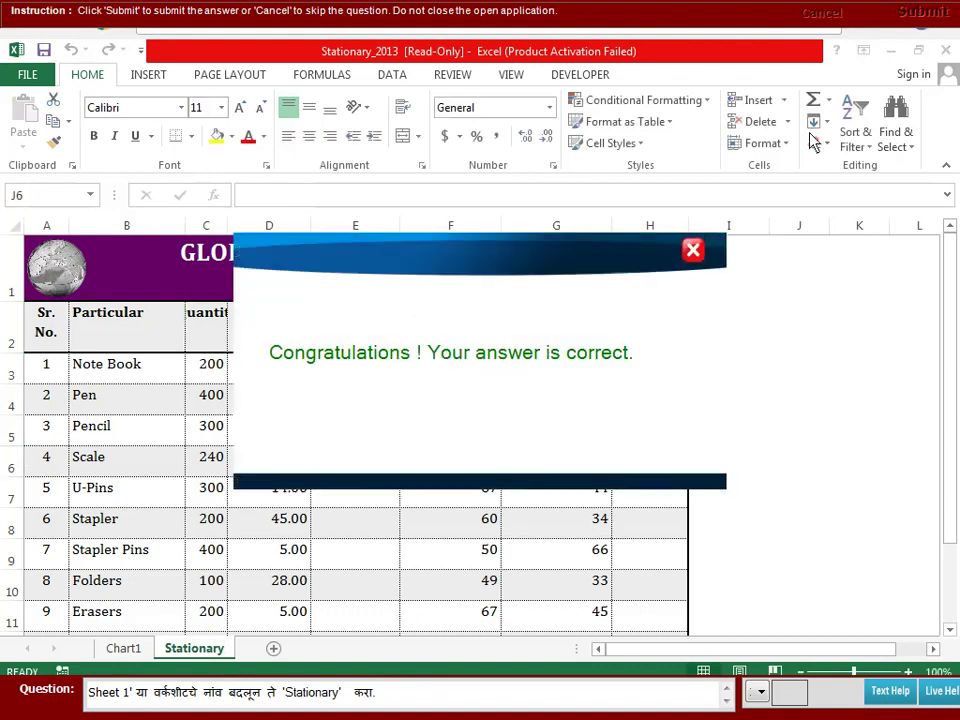
click(690, 251)
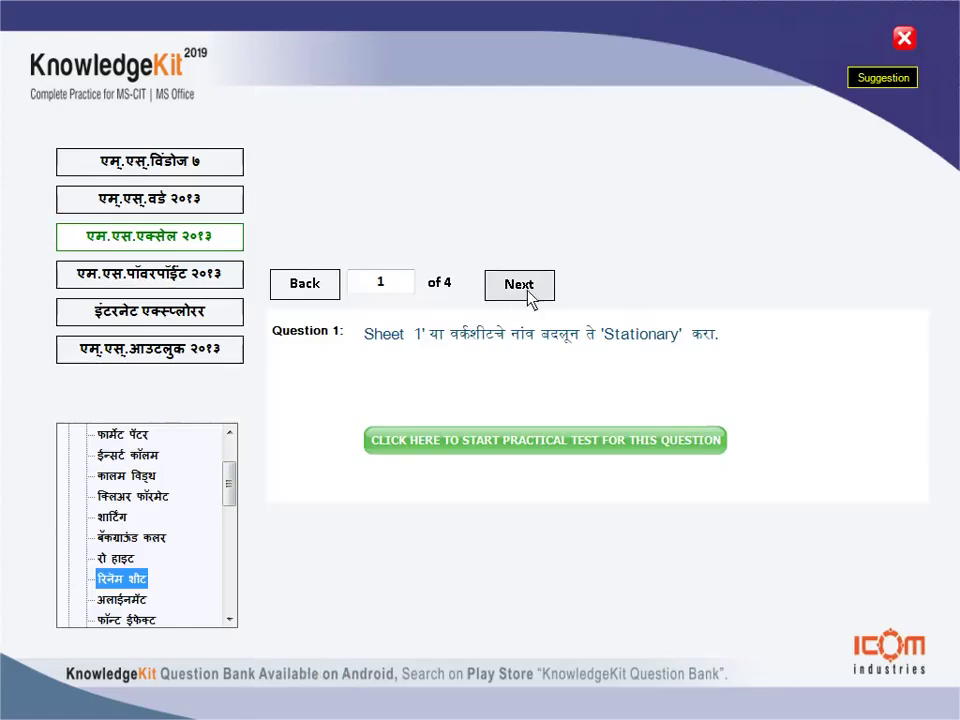
Step: Start question 2's test and rename Sheet1 to 'Marksheet'
click(524, 292)
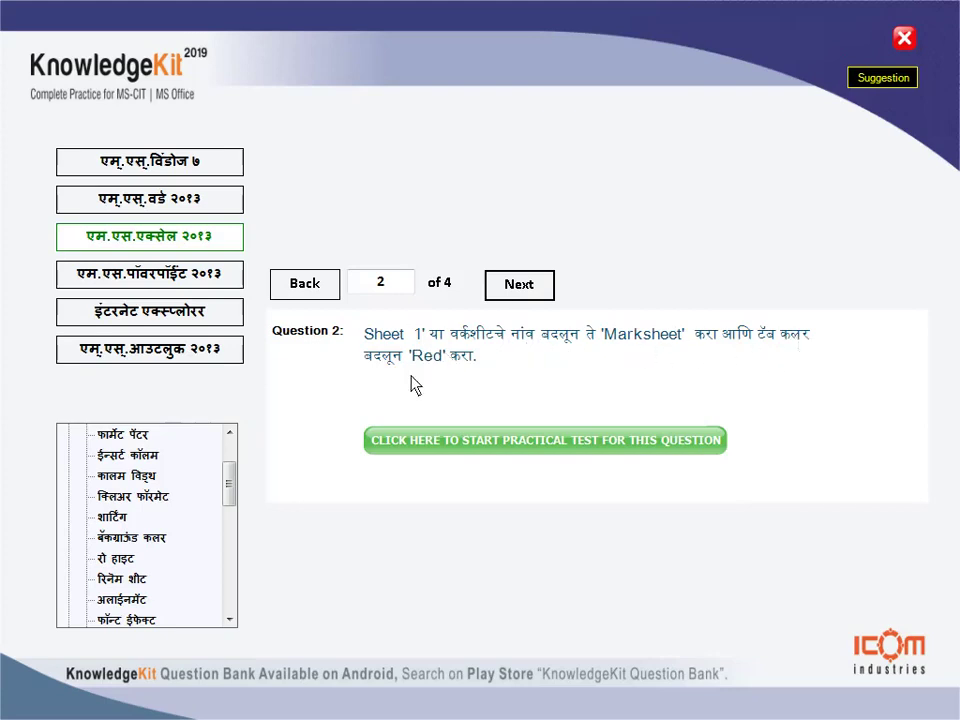
click(486, 436)
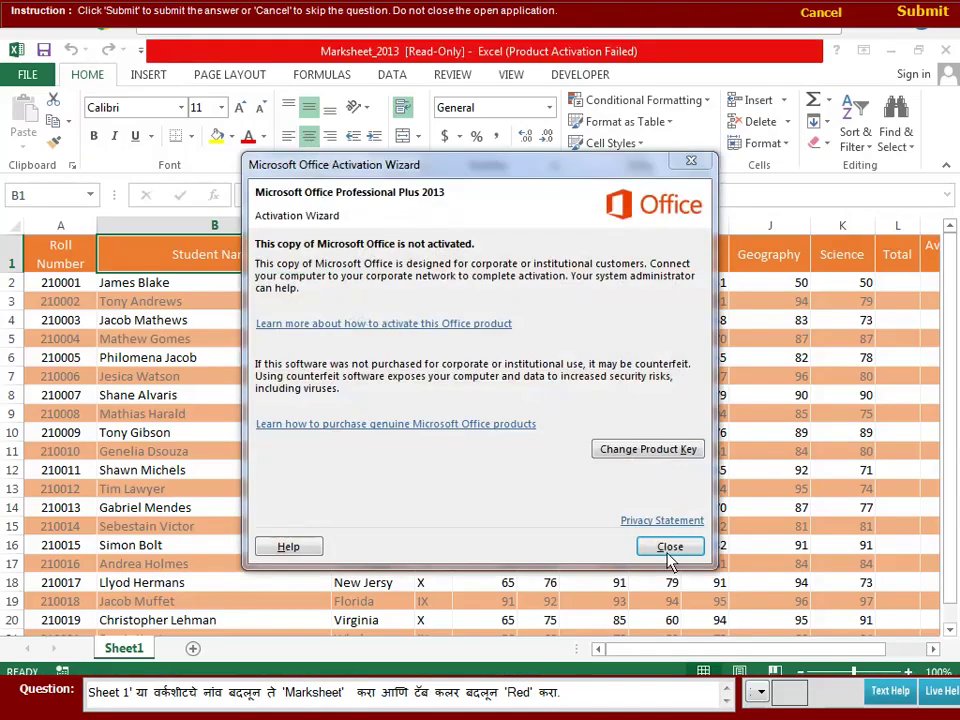
click(668, 540)
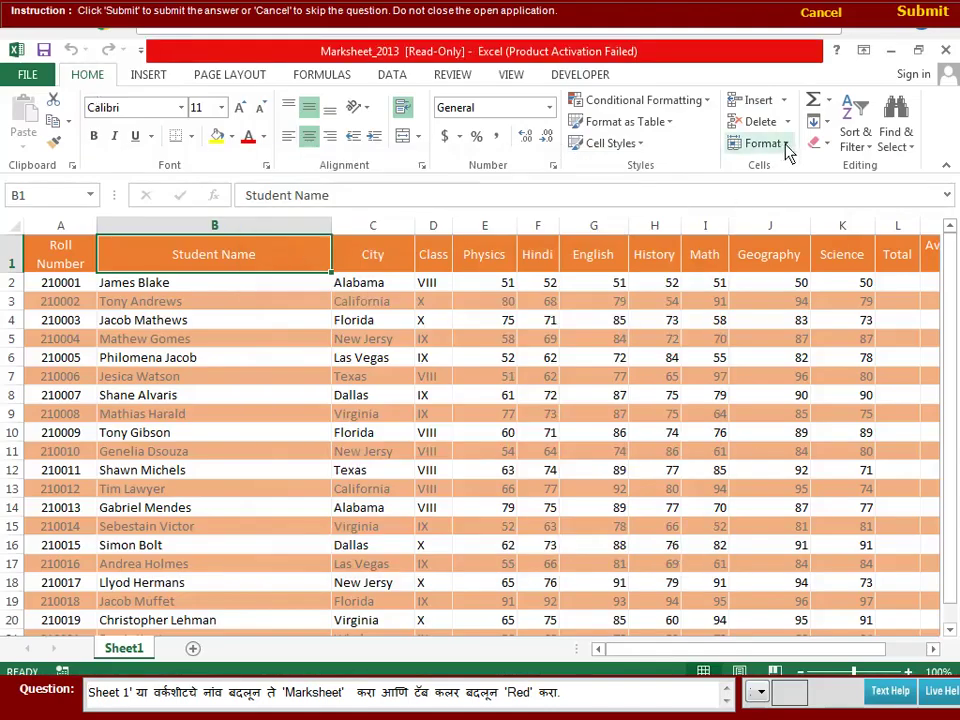
click(785, 146)
click(790, 369)
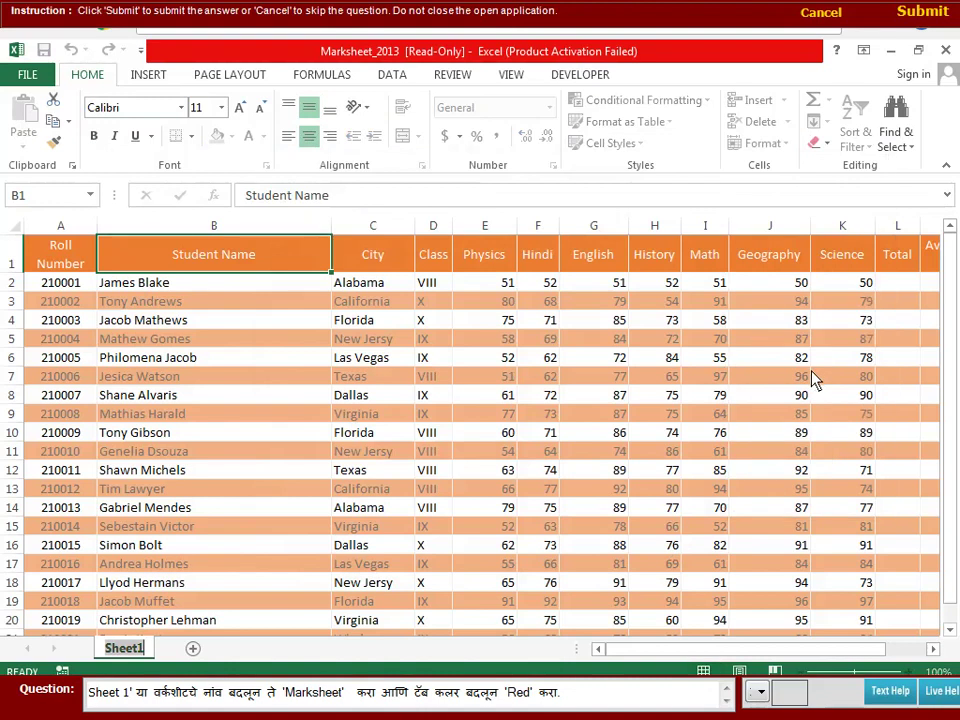
key(BackSpace)
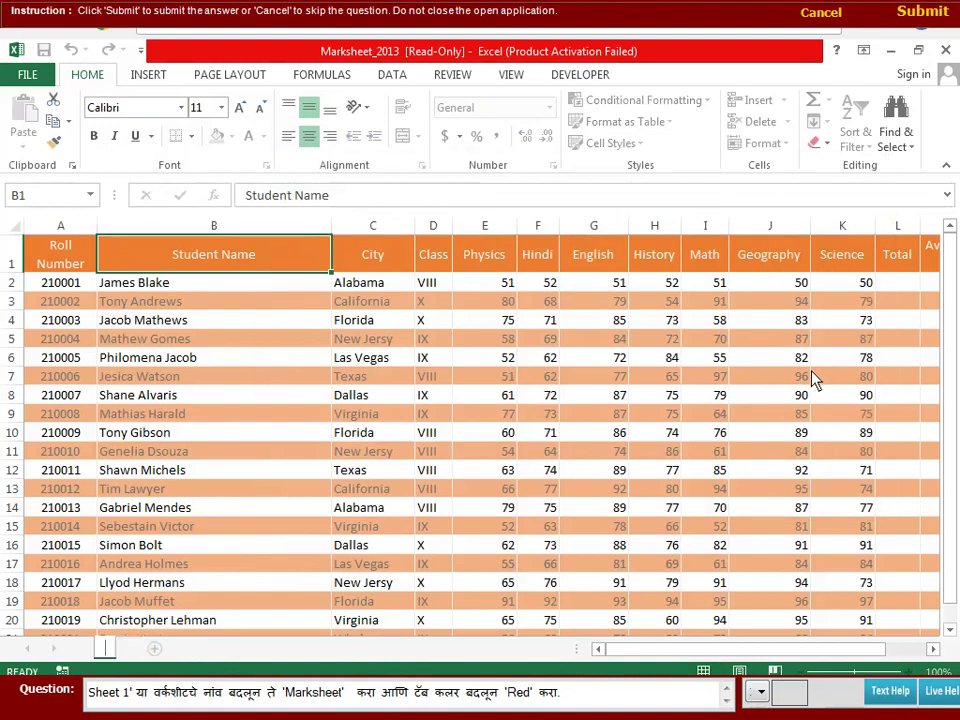
text(Marksh)
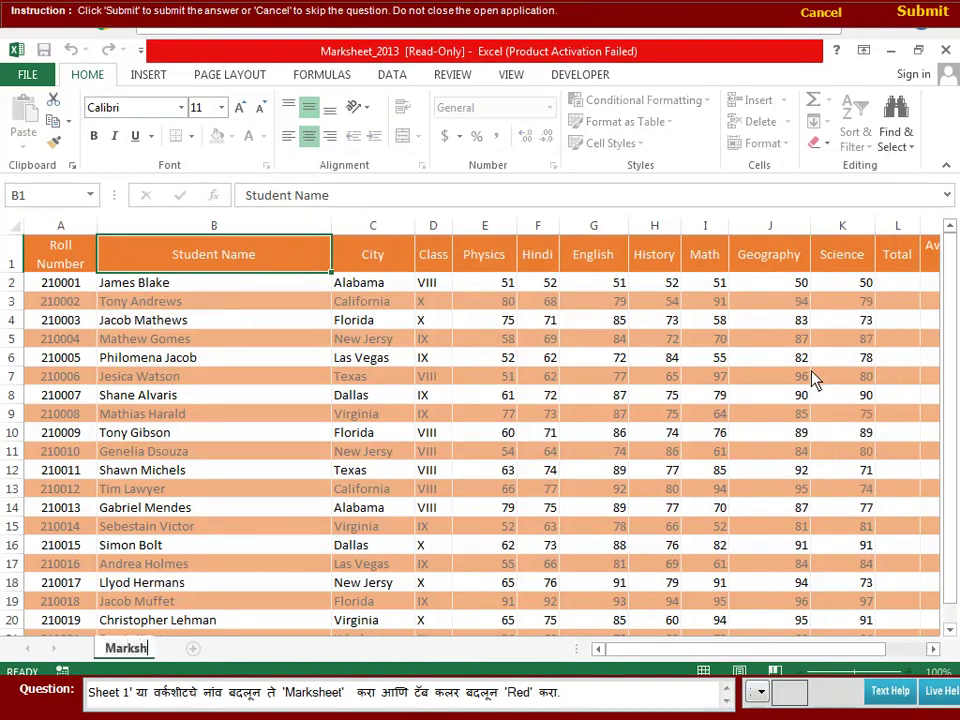
text(eet)
key(Return)
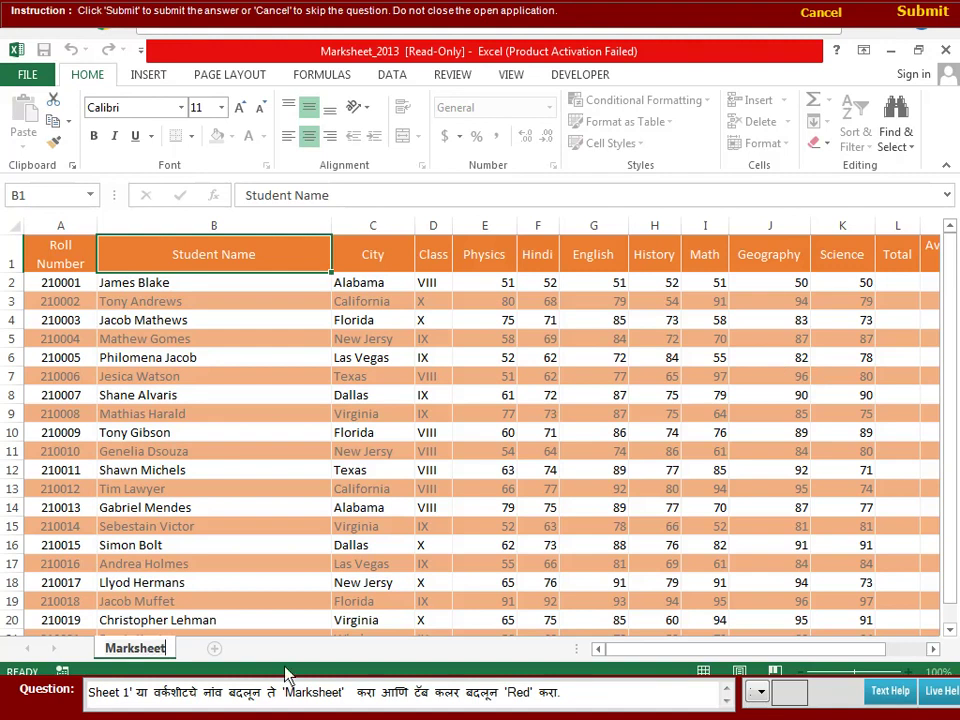
Step: Set the Marksheet tab colour to red and submit the answer
click(274, 604)
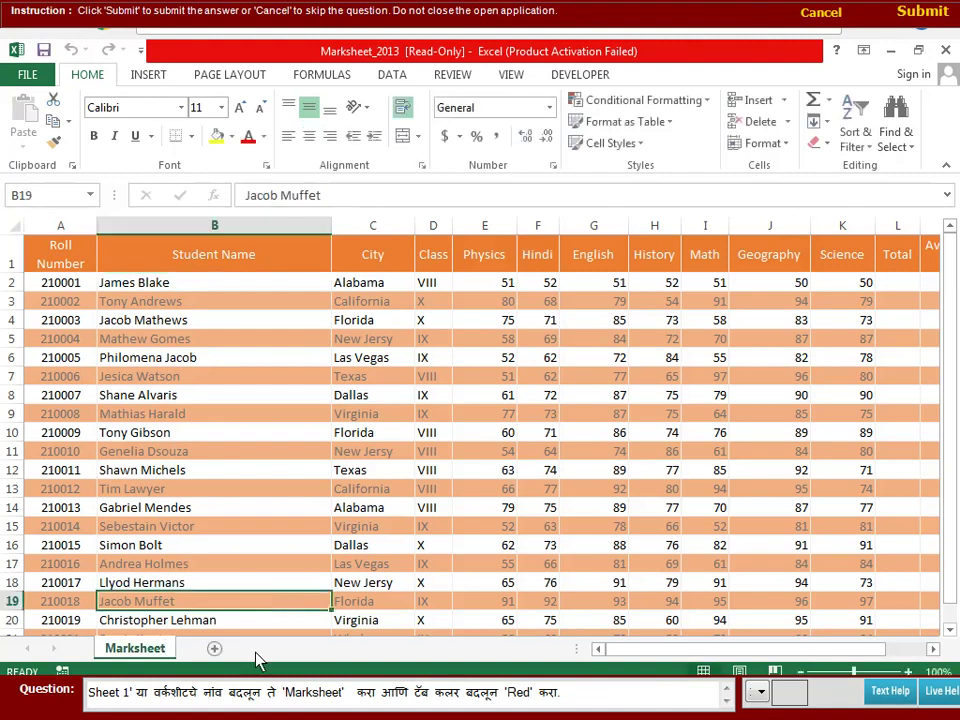
click(775, 145)
mouse_move(780, 413)
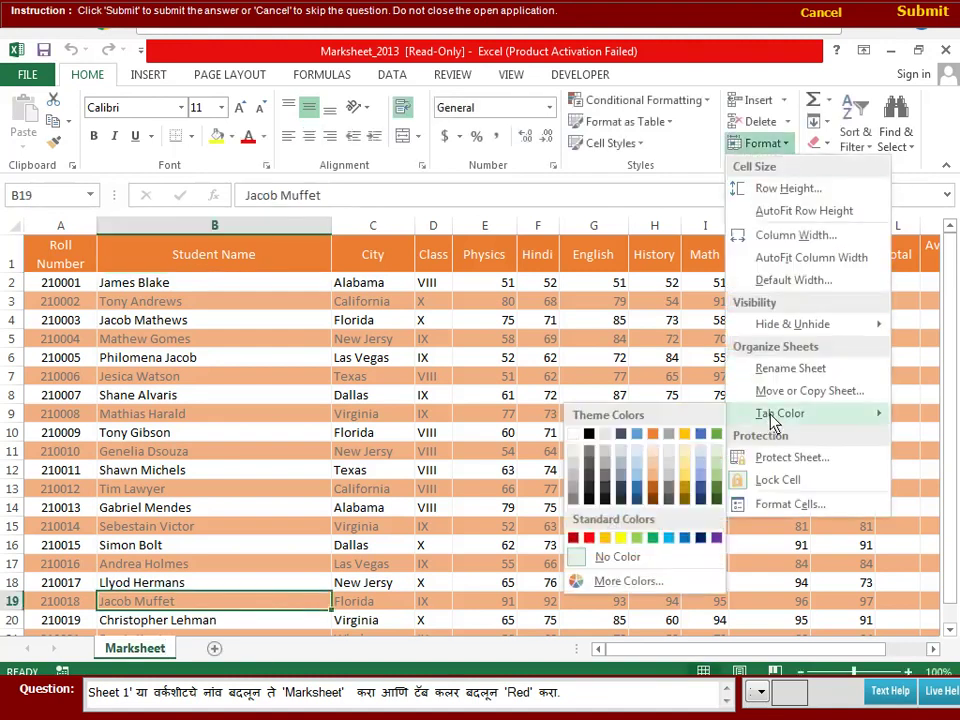
click(589, 539)
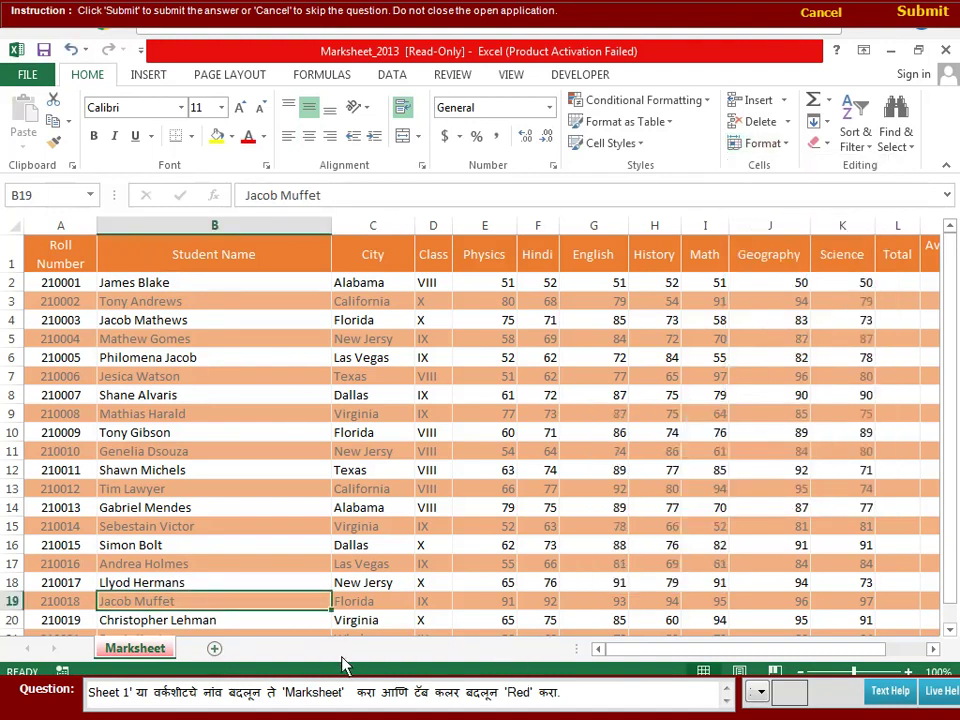
click(917, 16)
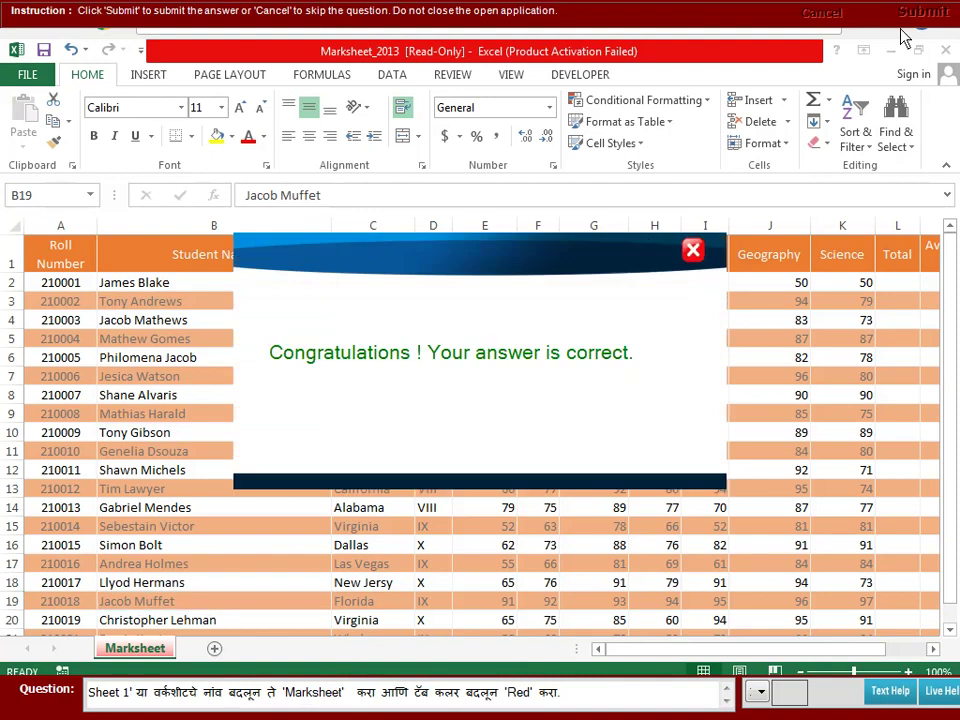
click(688, 250)
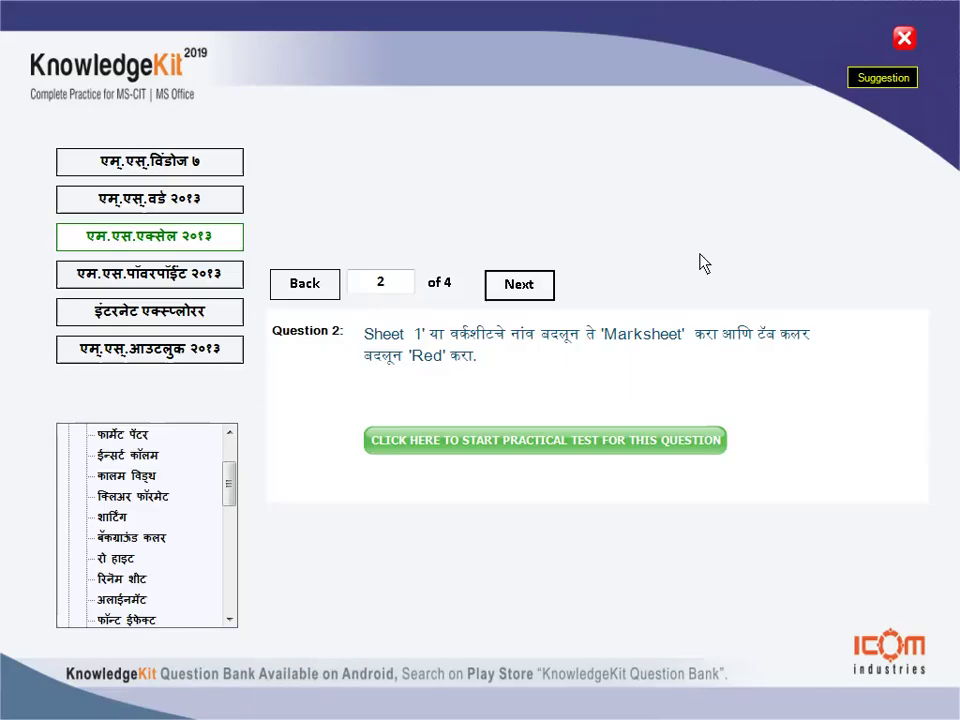
Step: Go to question 3, rename the Result Template sheet to 'Name List', and submit
click(536, 290)
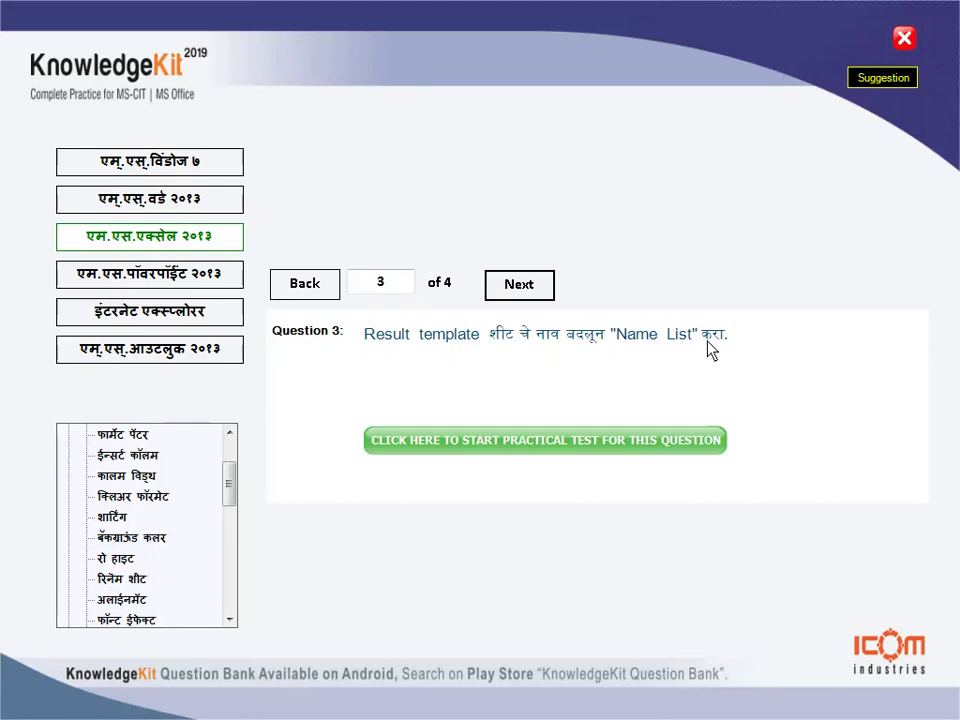
click(514, 442)
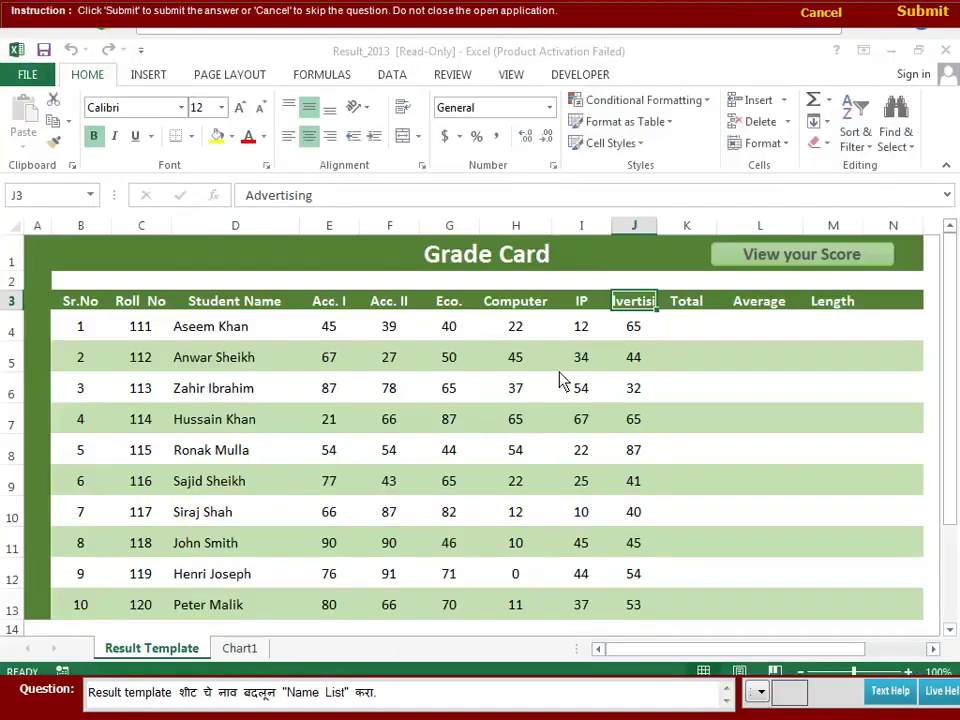
click(673, 548)
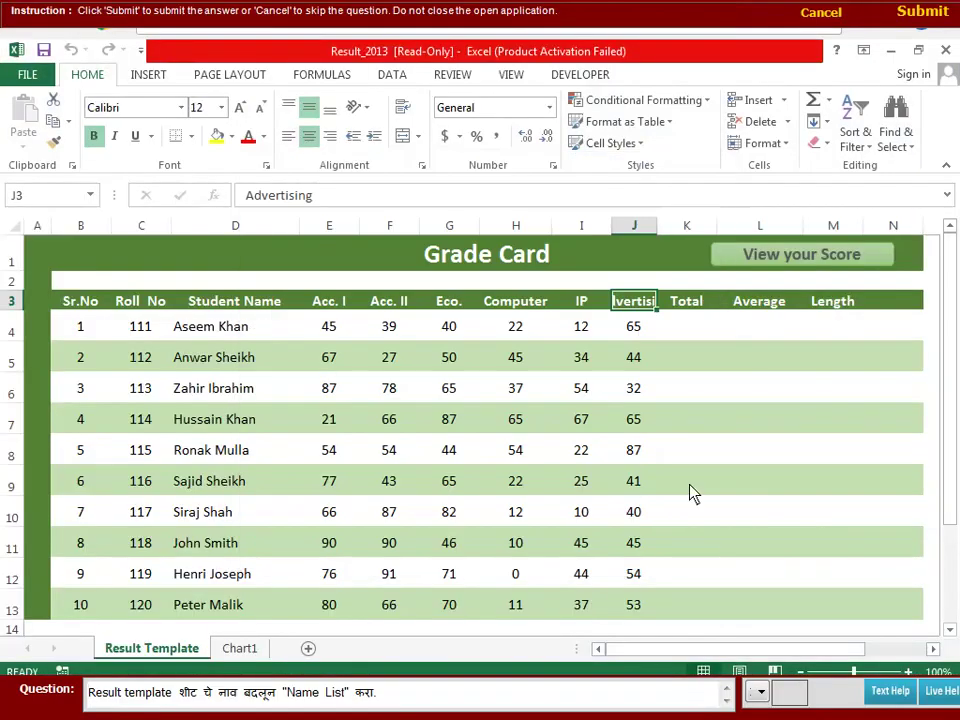
click(787, 149)
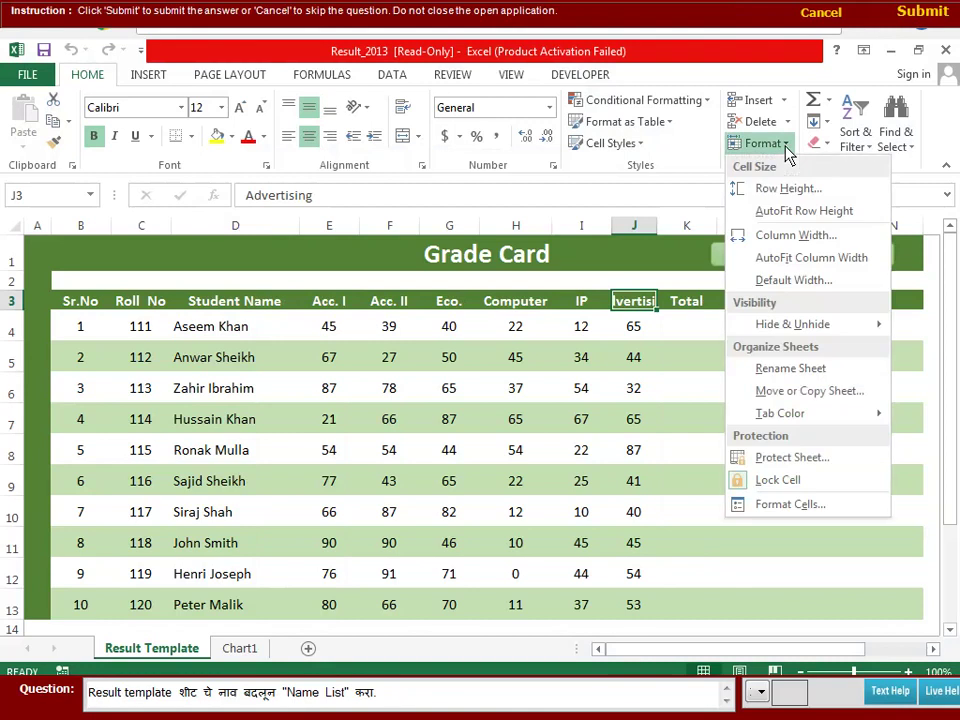
click(790, 369)
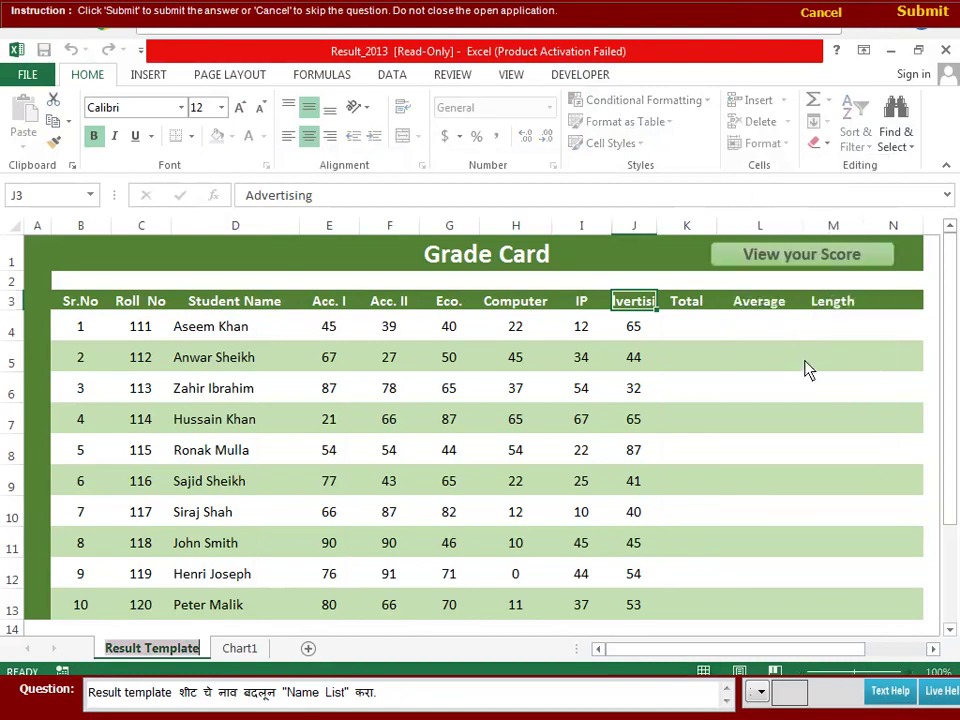
key(BackSpace)
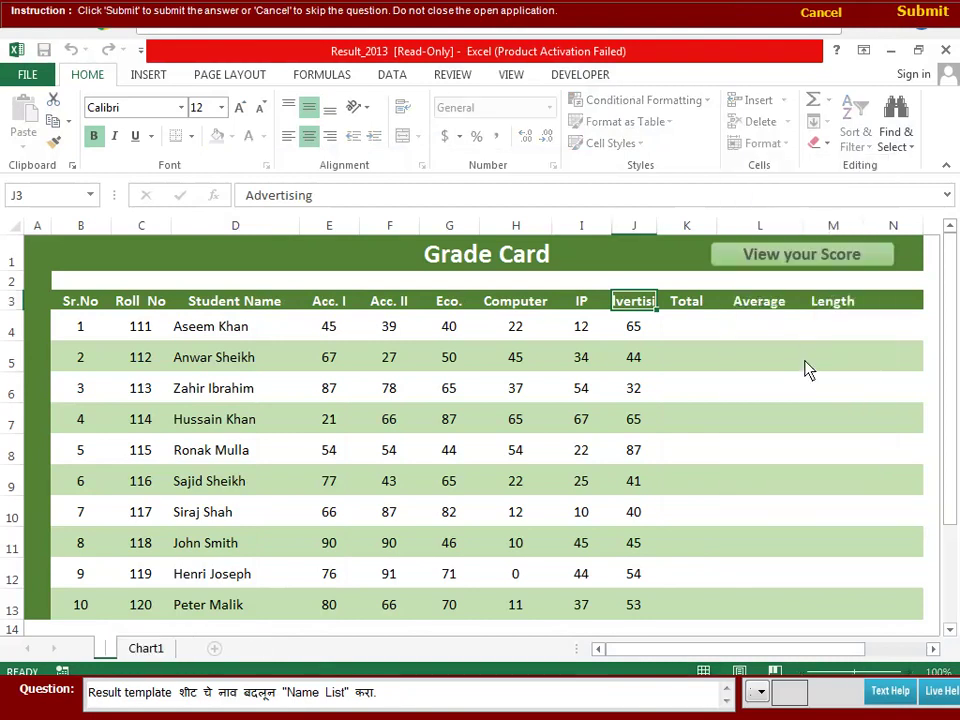
text(Name List)
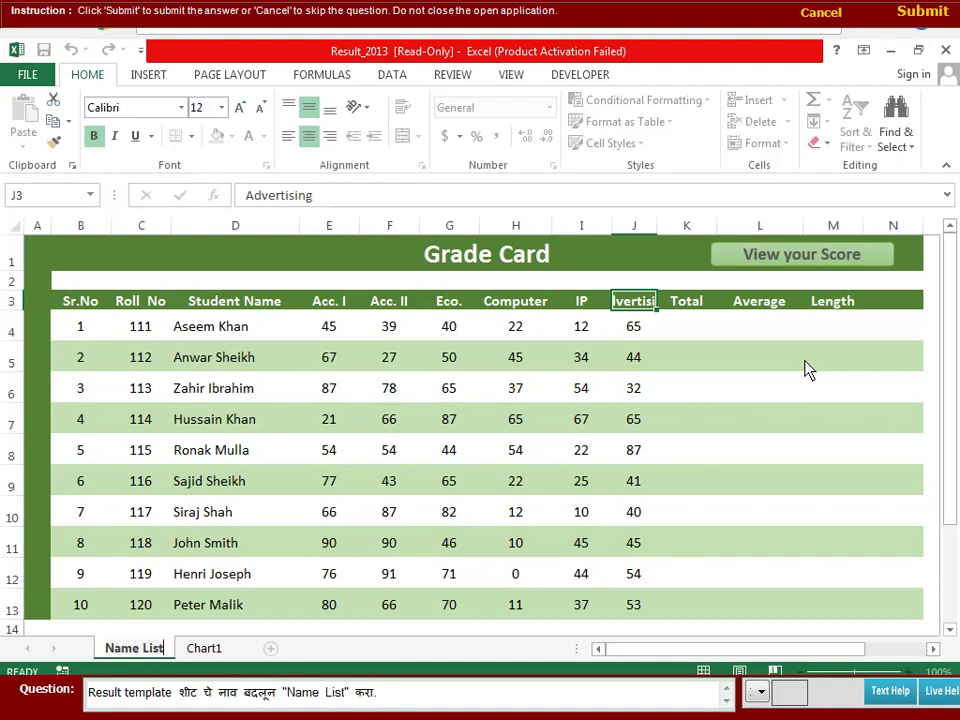
click(776, 516)
click(921, 18)
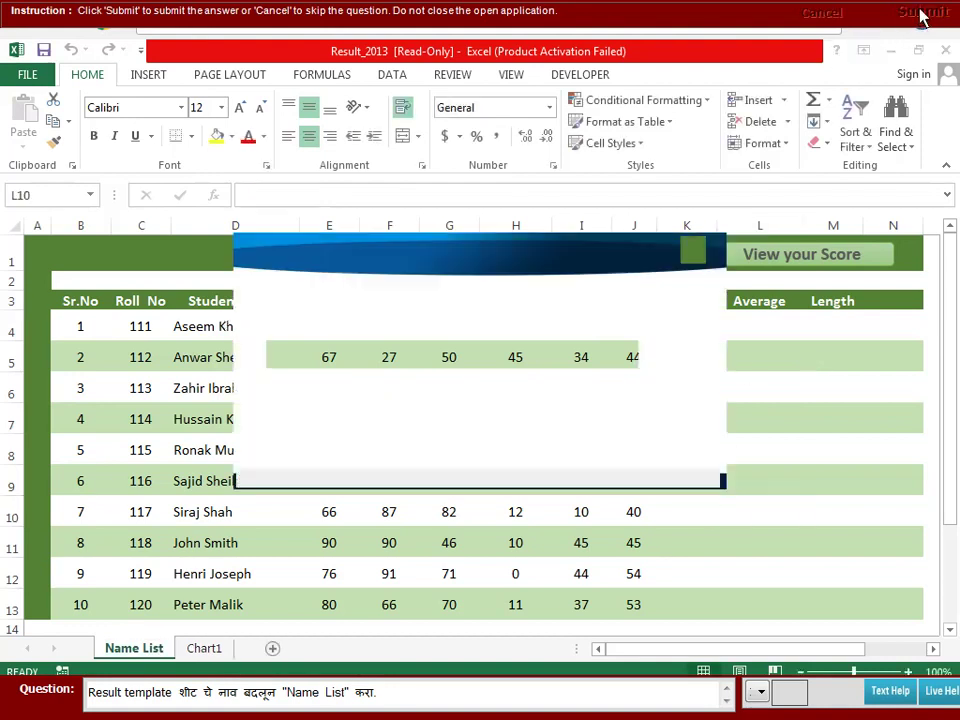
click(690, 251)
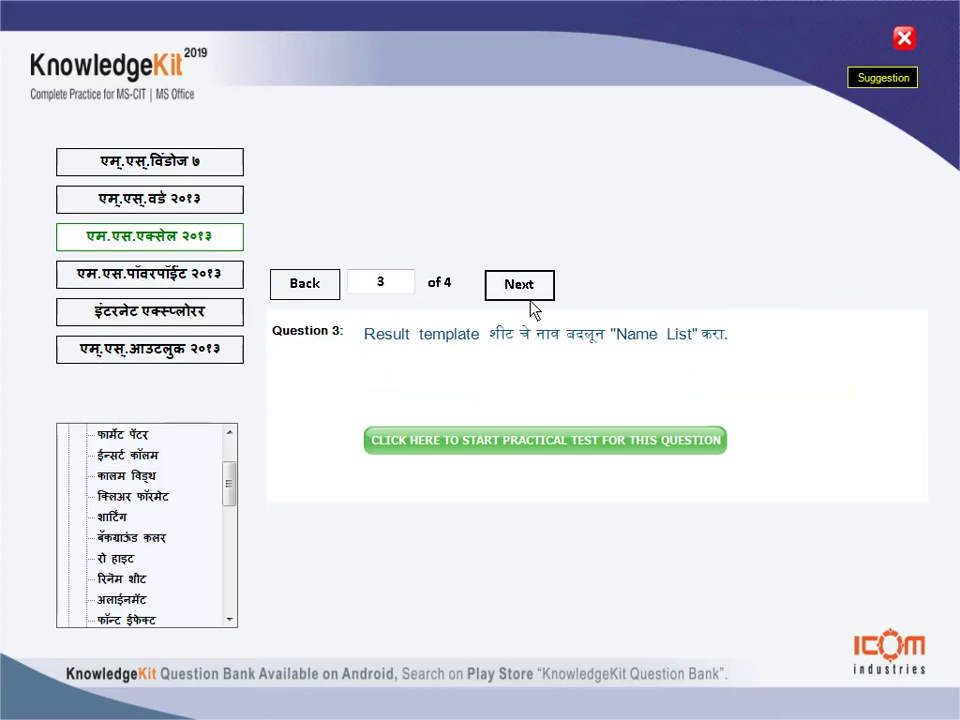
Step: Go to question 4, rename the Personal Monthly Budget sheet to 'Budget', and submit
click(531, 288)
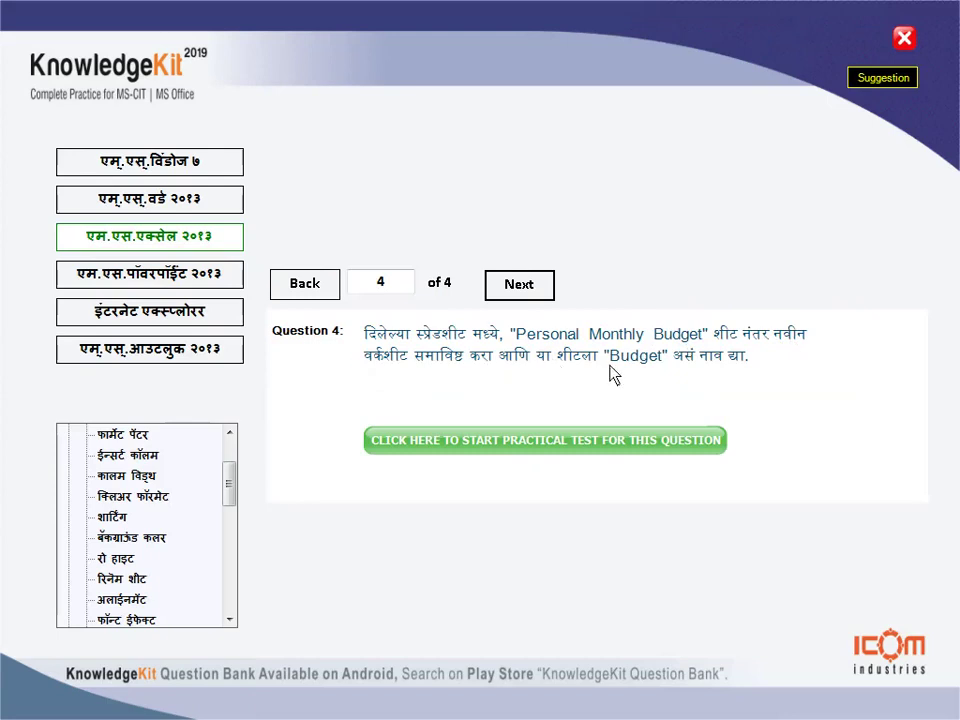
click(519, 450)
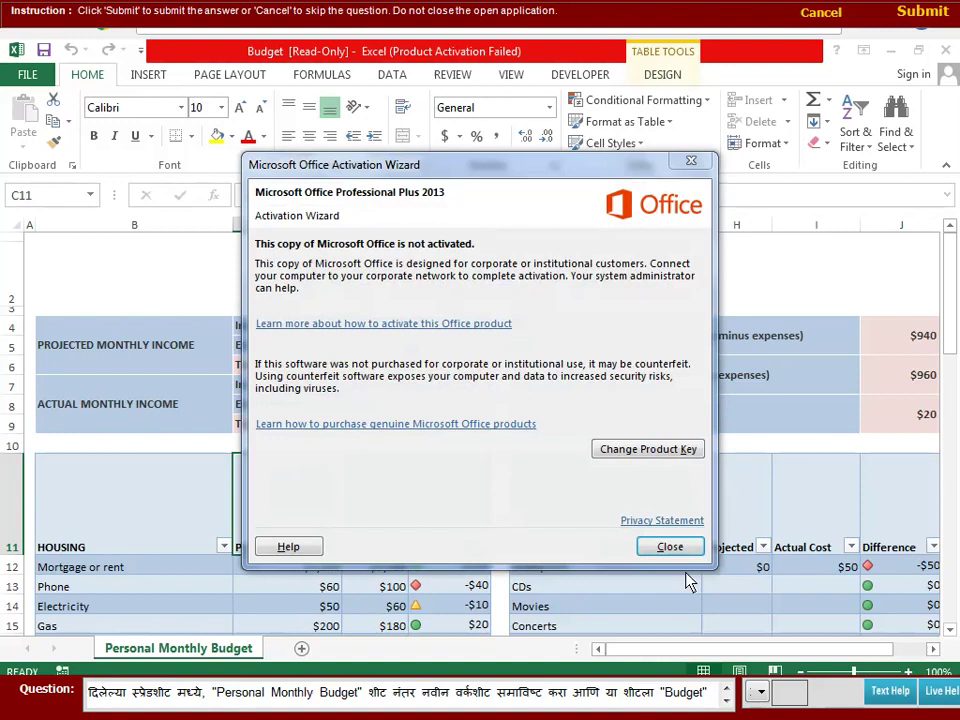
click(672, 546)
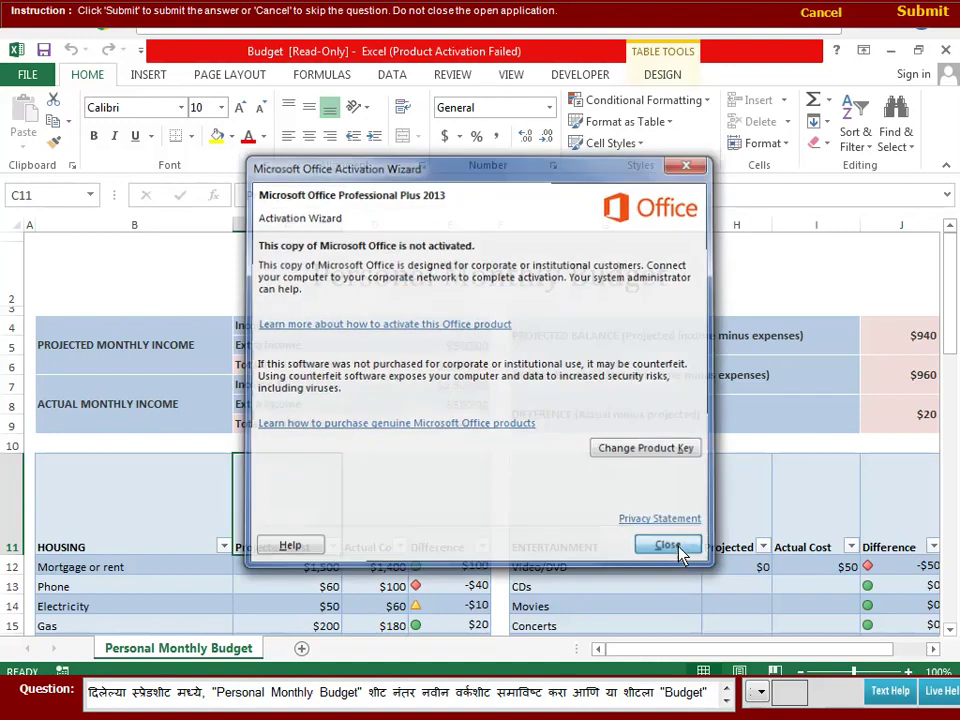
click(787, 145)
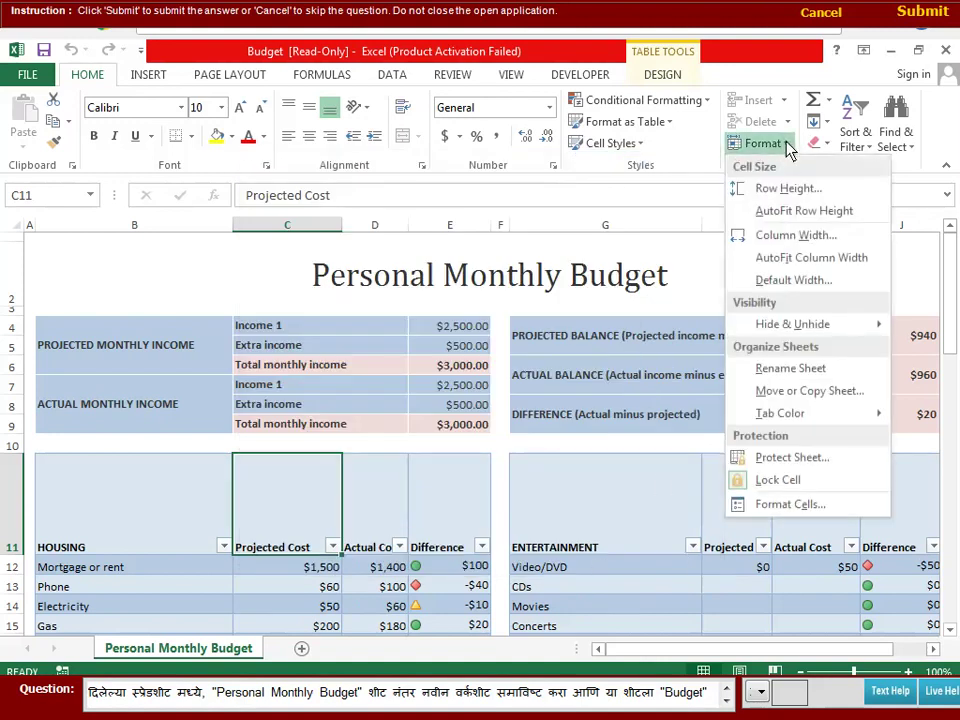
click(785, 370)
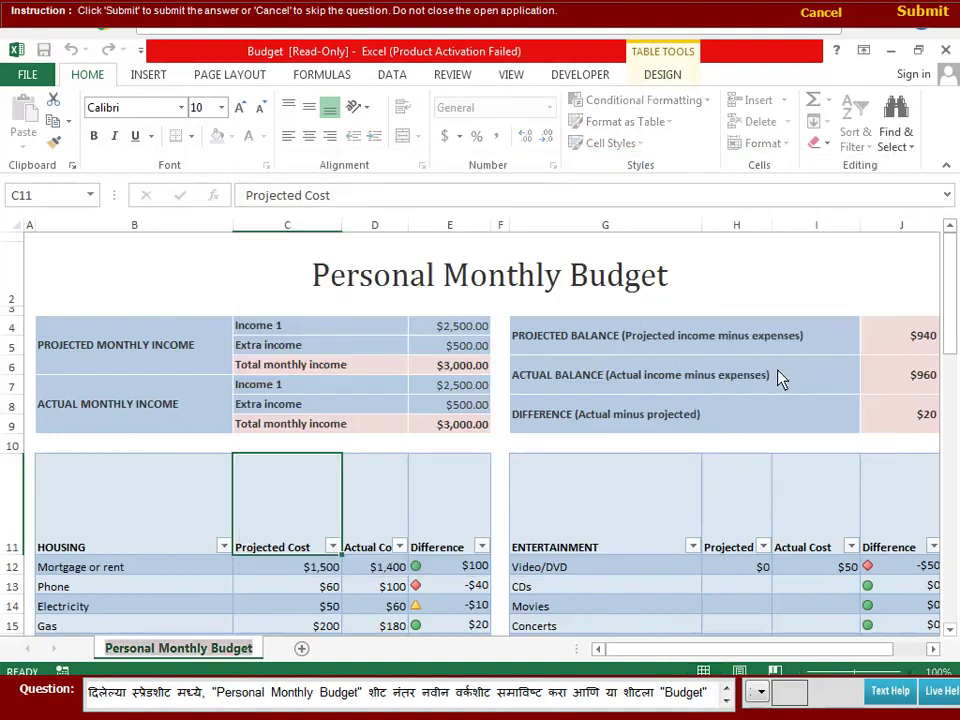
key(BackSpace)
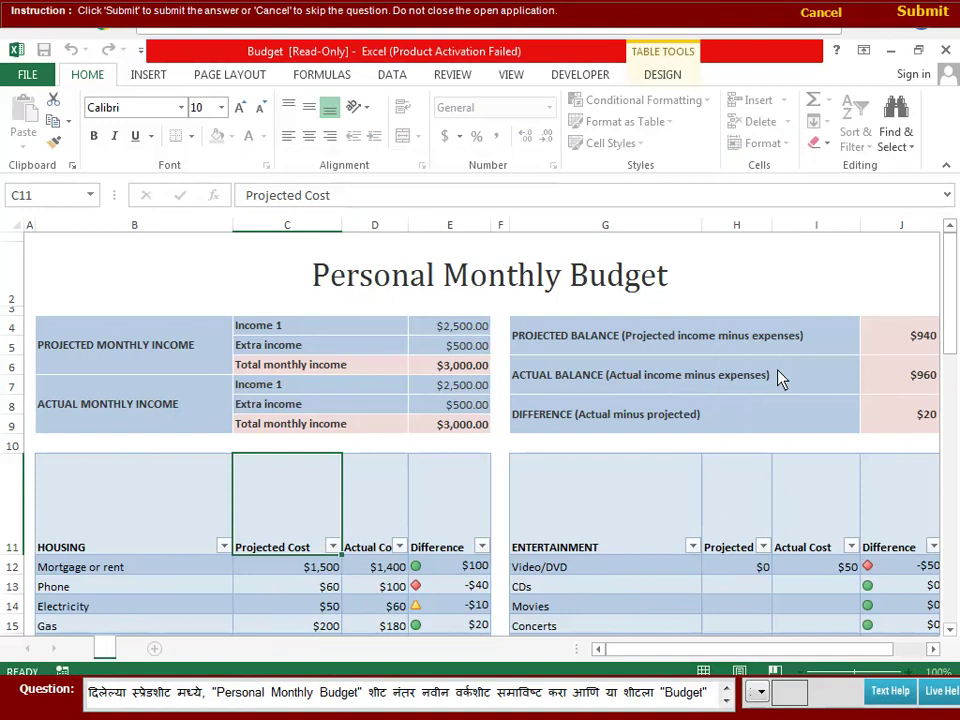
text(Bu)
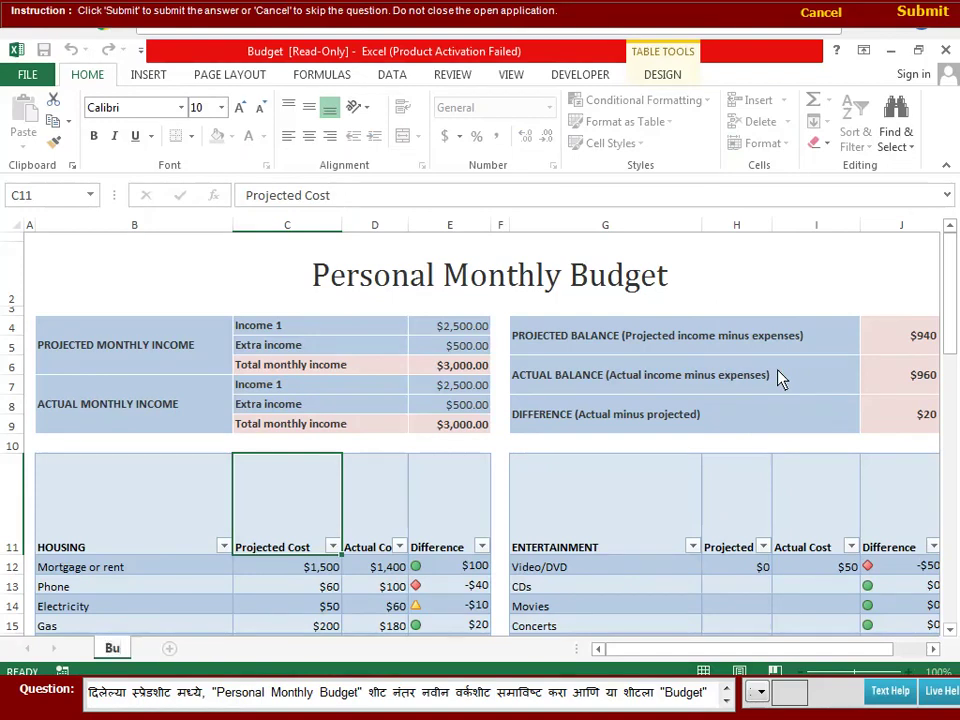
text(dget)
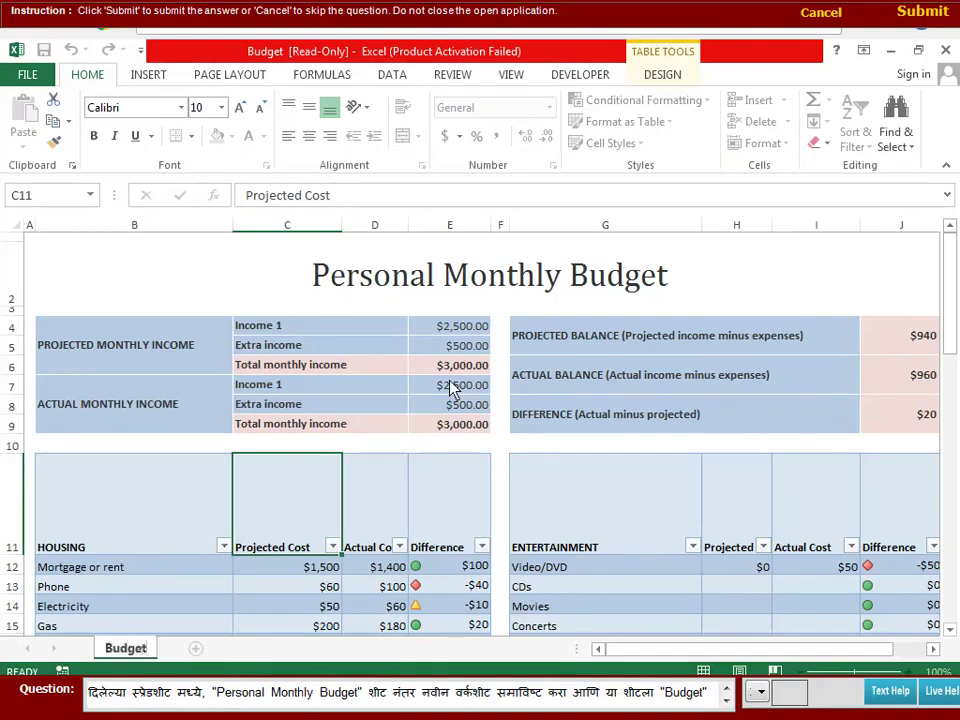
click(591, 481)
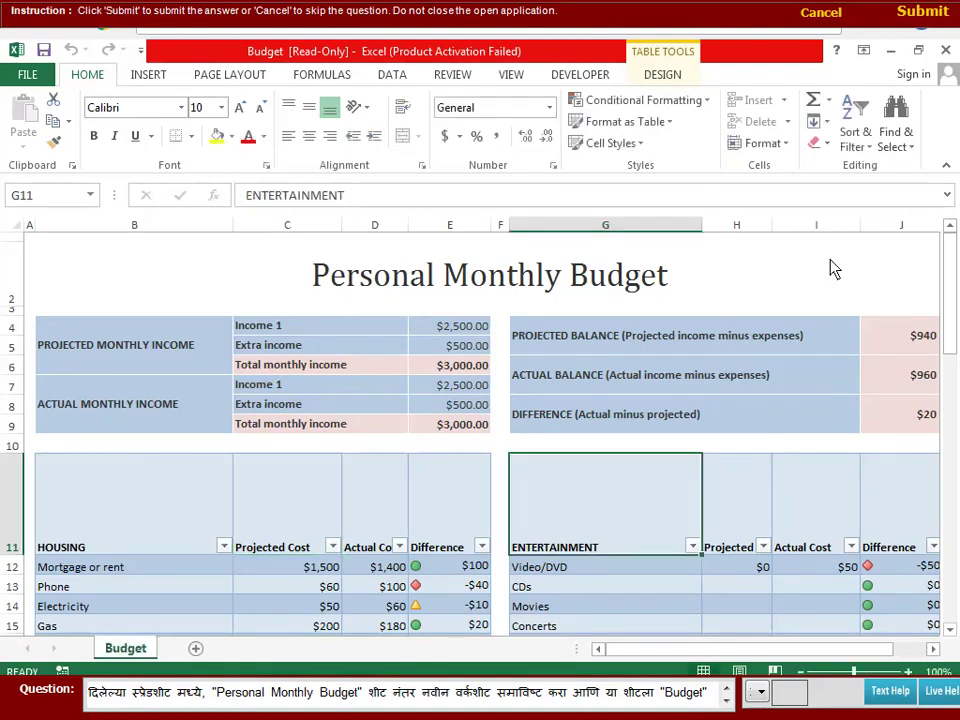
click(924, 12)
click(693, 251)
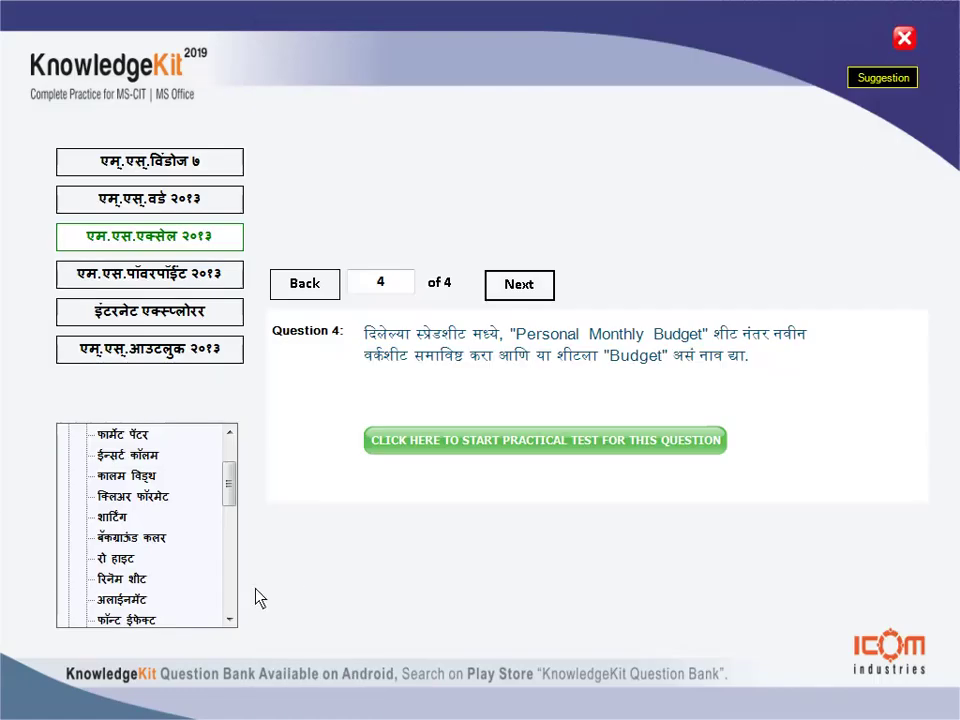
Step: Scroll the topic tree down toward the Row Height and Rename Sheet topics
click(229, 620)
click(229, 620)
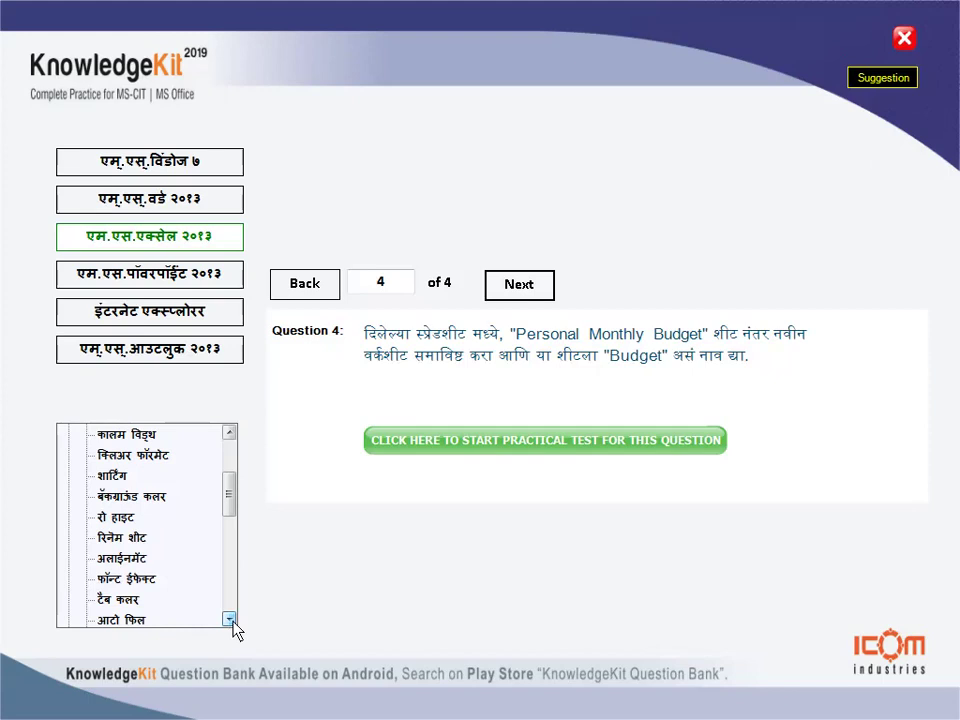
click(229, 620)
click(229, 620)
click(229, 620)
click(229, 620)
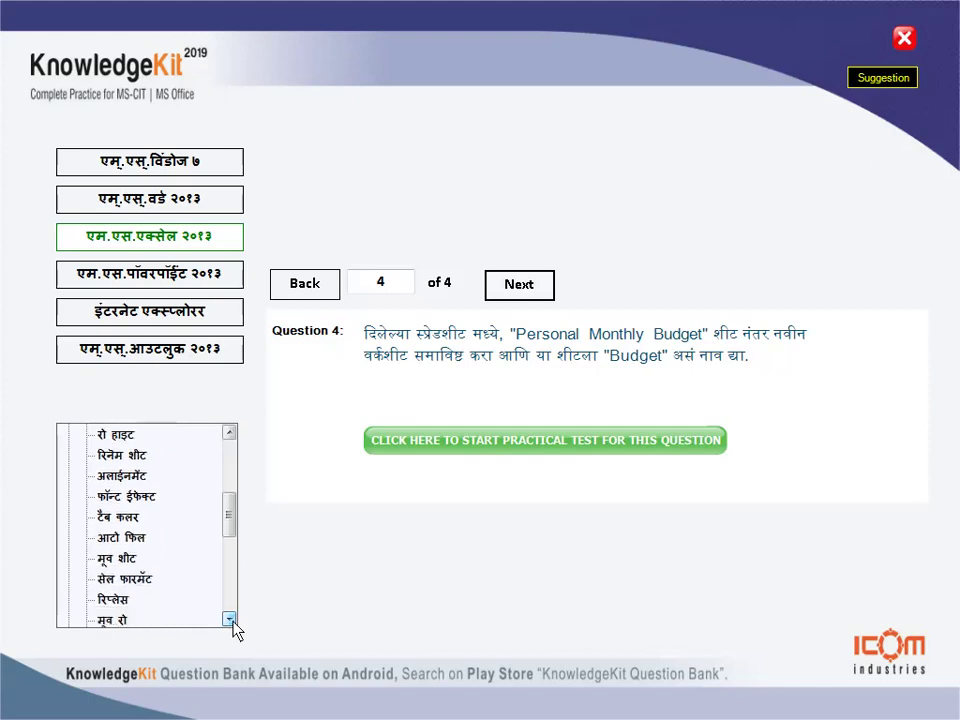
click(229, 620)
click(230, 620)
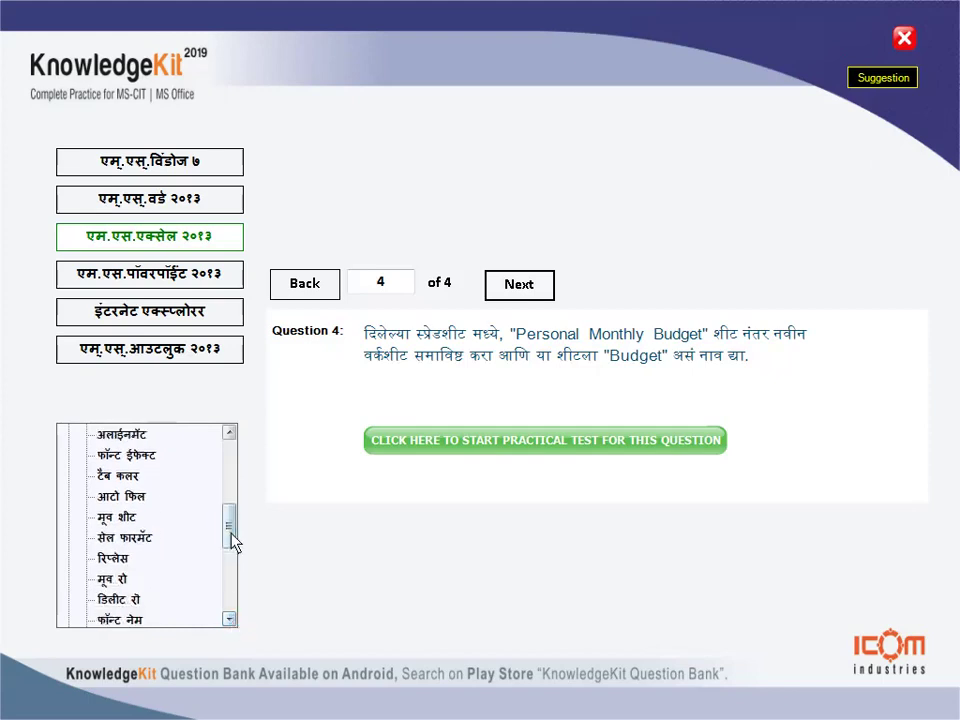
click(229, 620)
double_click(229, 620)
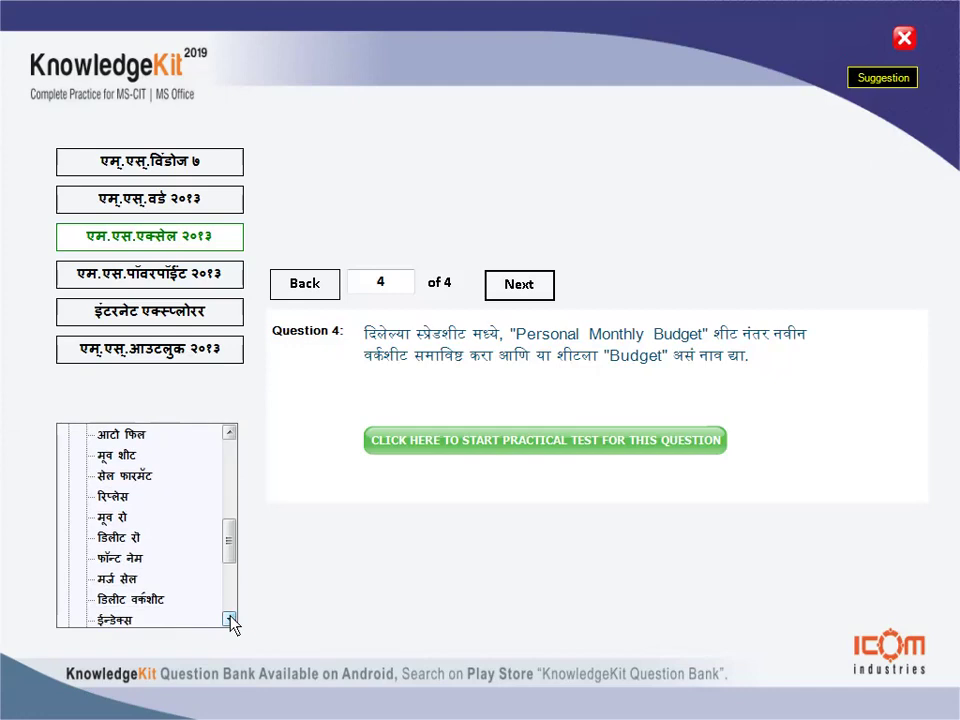
double_click(229, 620)
double_click(230, 621)
double_click(229, 620)
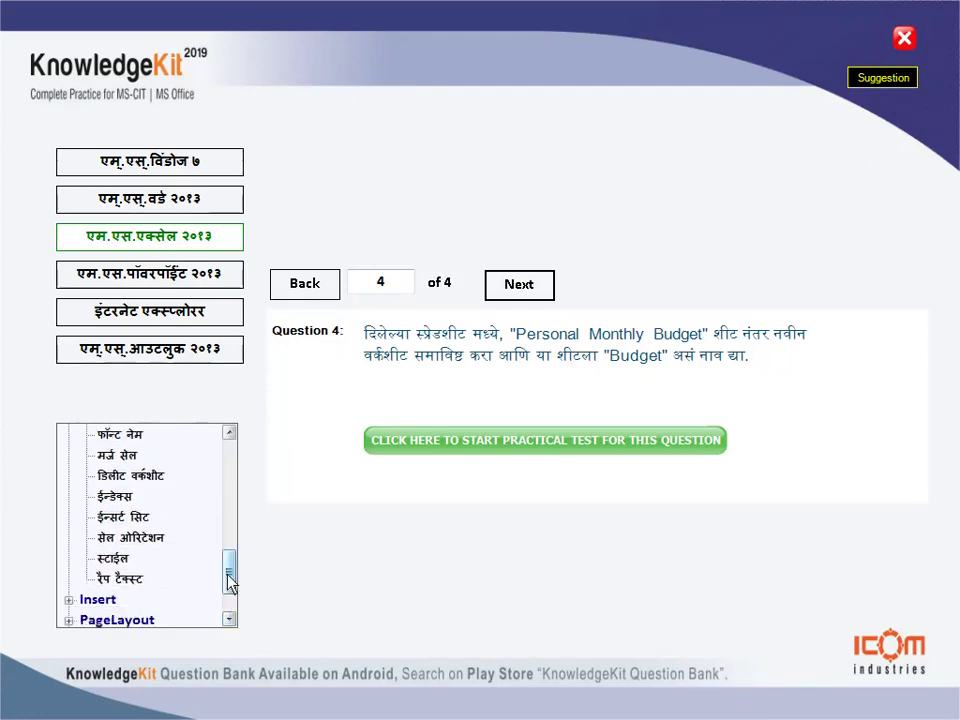
drag(229, 580, 229, 561)
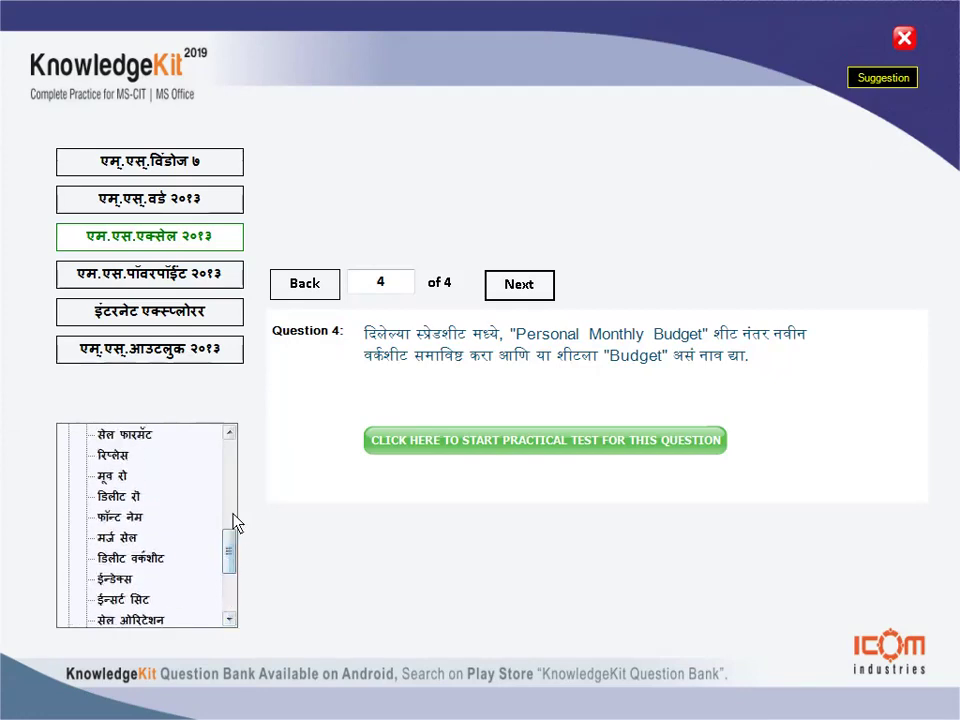
drag(233, 552, 232, 490)
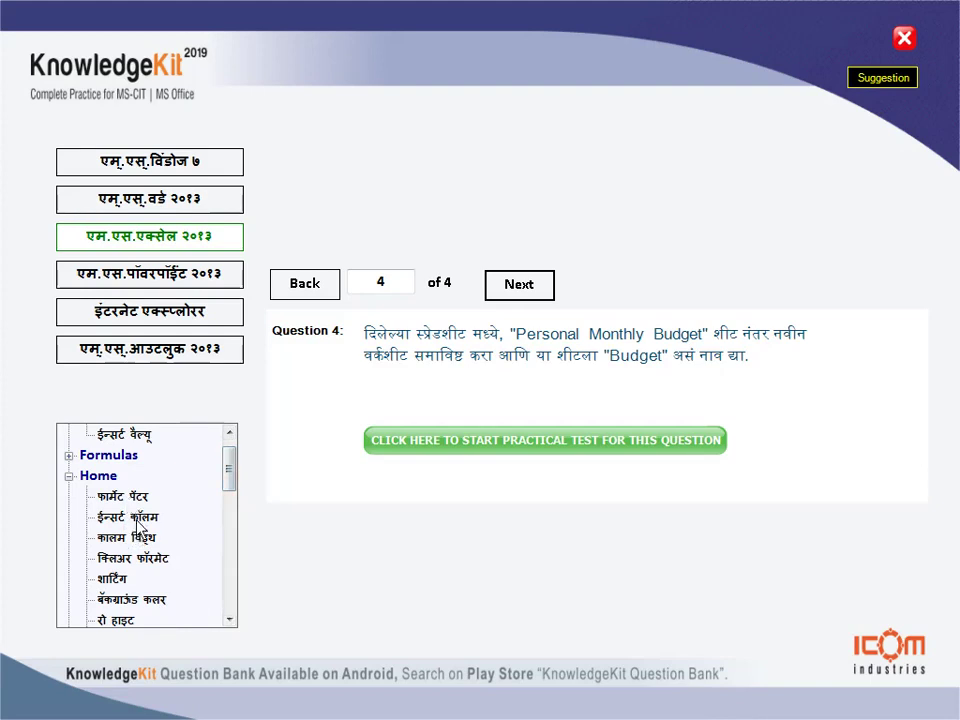
Step: Browse the Sorting, Background Colour, Row Height and Rename Sheet topics, then close the question window
click(113, 580)
click(140, 600)
click(125, 621)
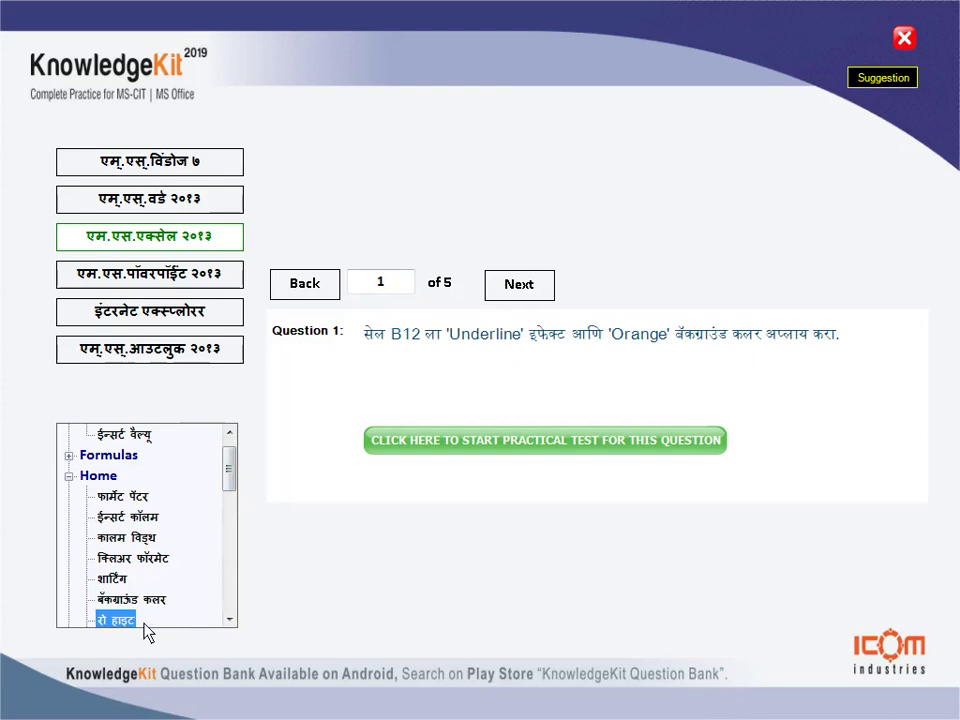
click(230, 620)
click(230, 620)
click(140, 600)
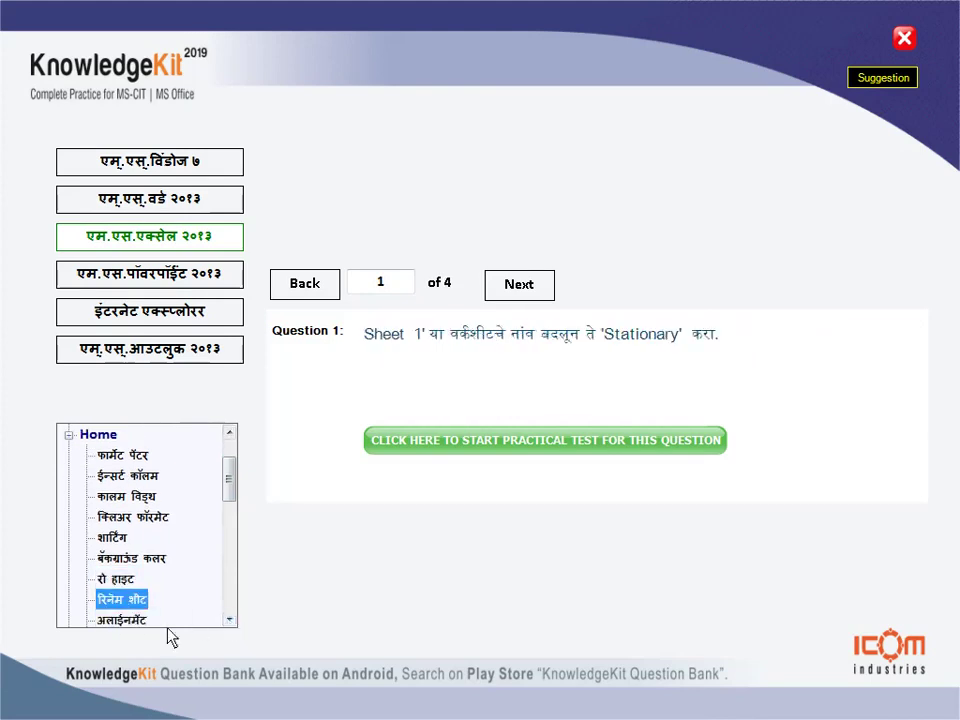
double_click(230, 621)
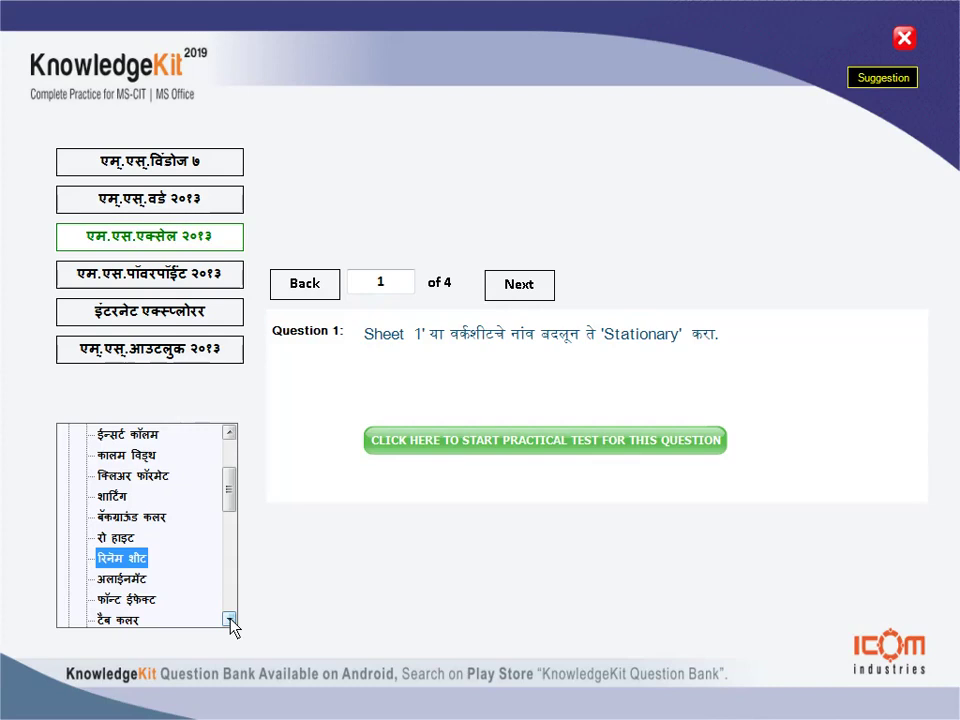
click(904, 38)
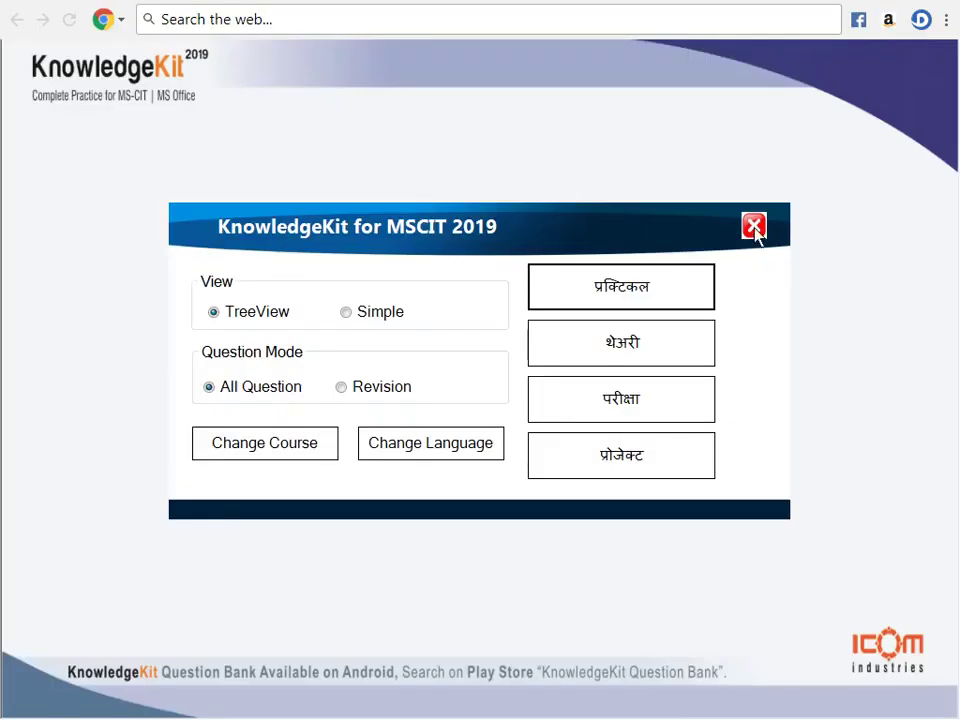
Step: Quit KnowledgeKit and bring up the screen recorder from the hidden tray icons
click(754, 227)
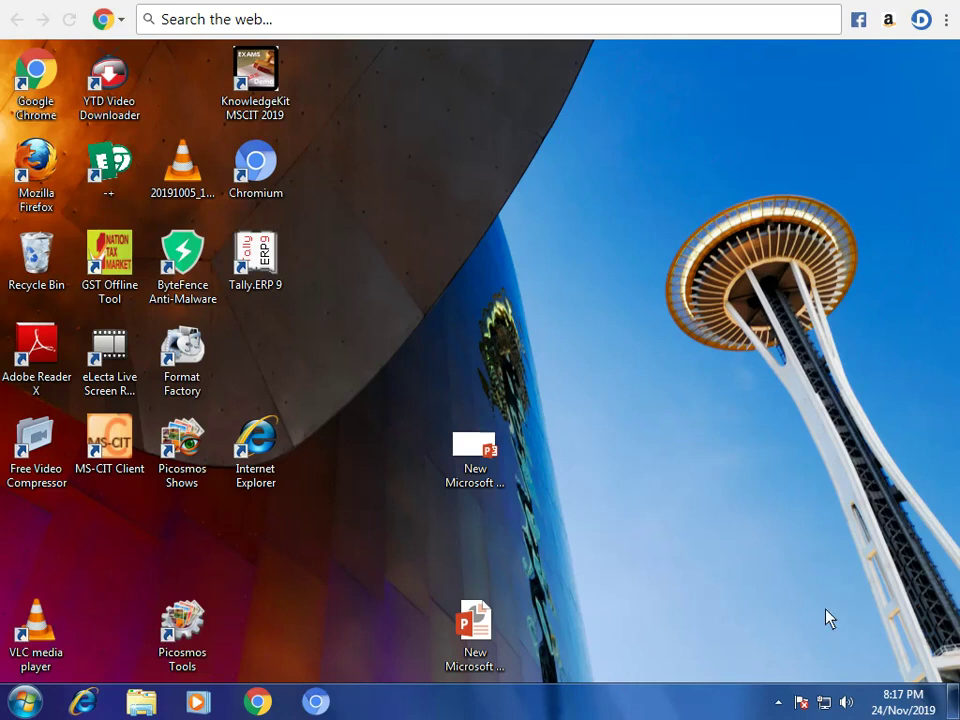
click(779, 703)
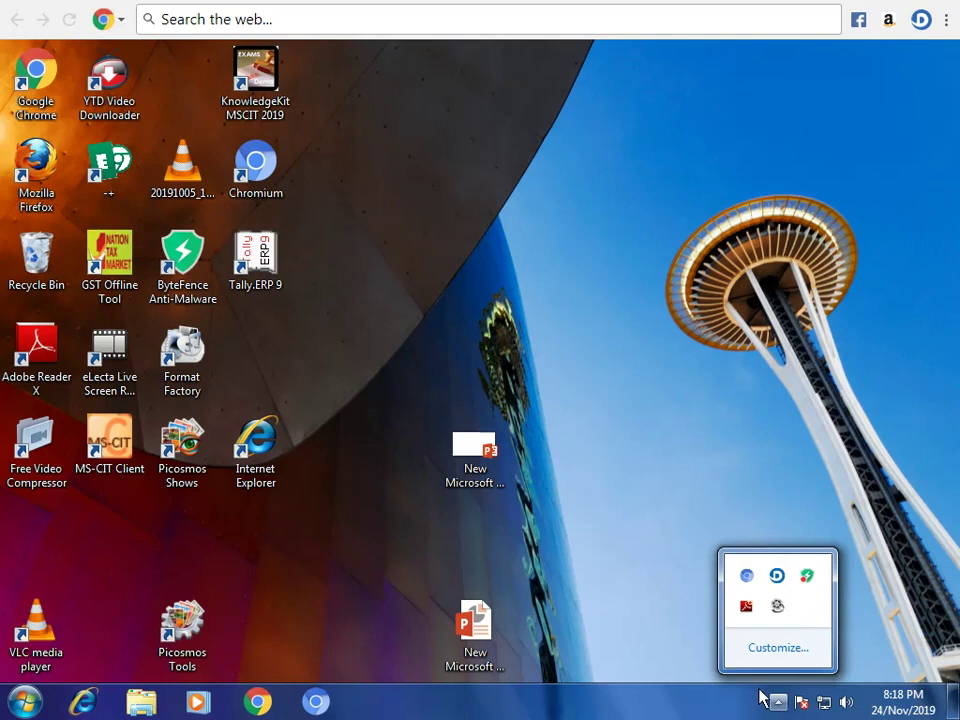
click(626, 406)
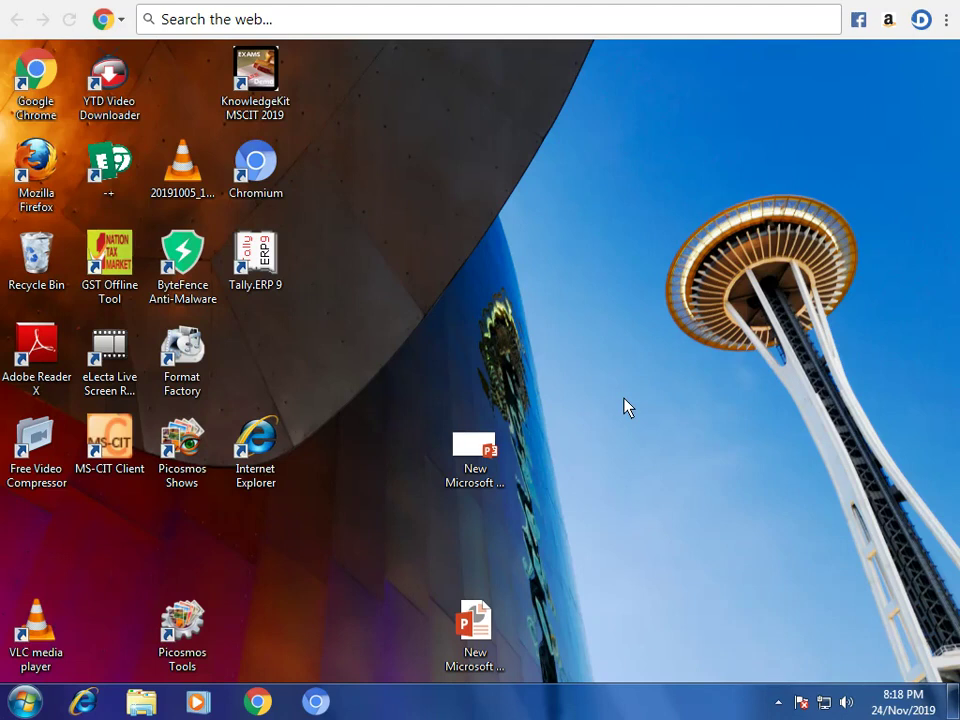
click(778, 703)
click(777, 606)
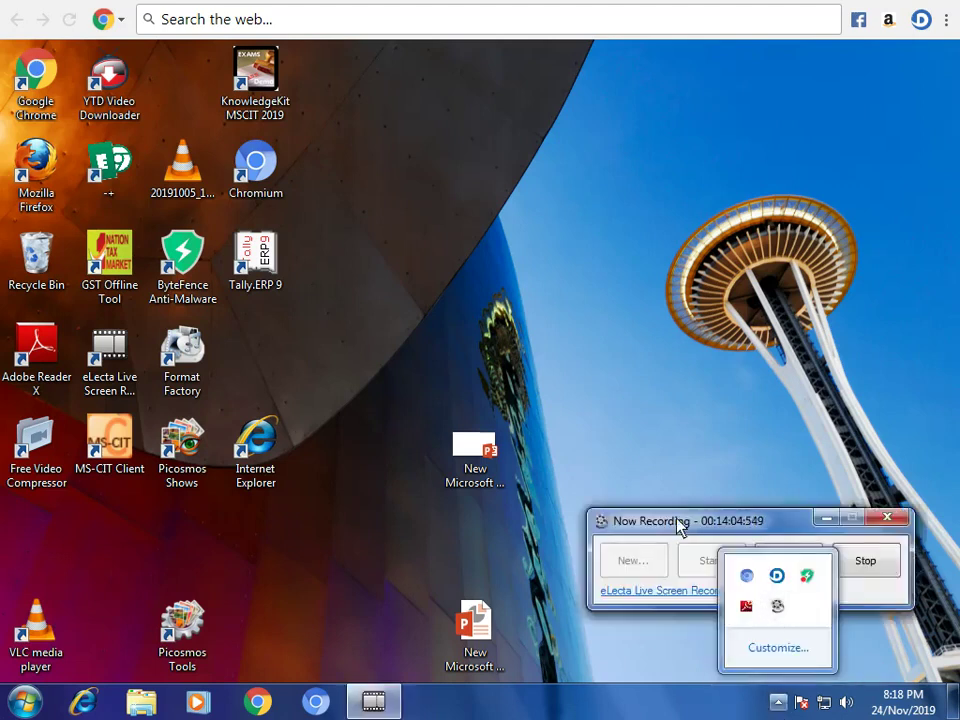